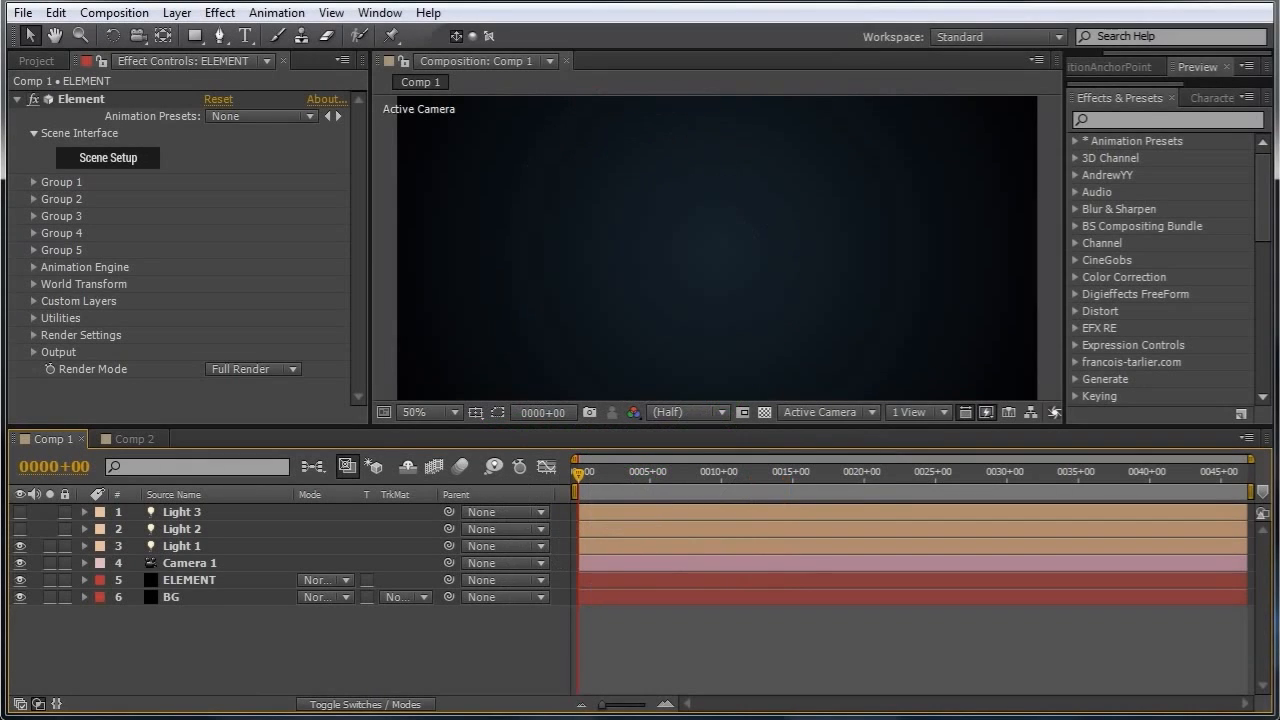
Open Scene Setup and add the Mountain_Shape model from the Icom_BlockU OBJ Sequences folder to the scene.
click(115, 157)
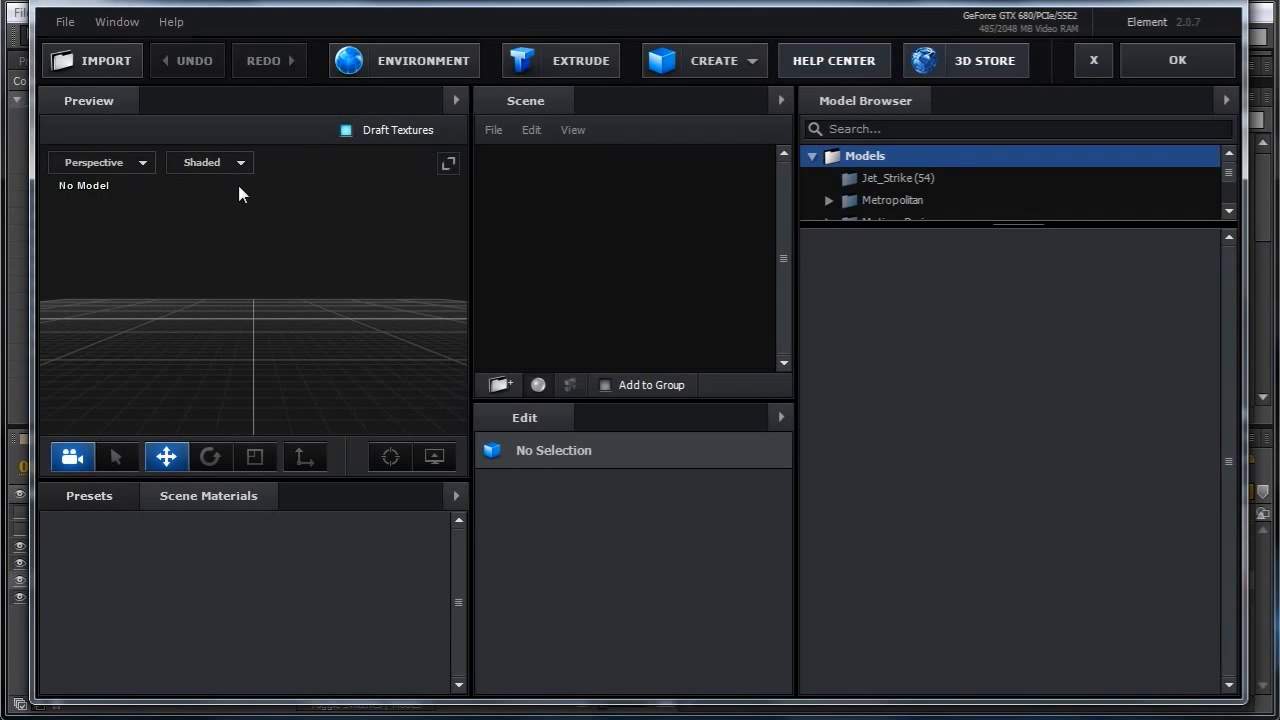
drag(958, 222, 972, 486)
click(837, 354)
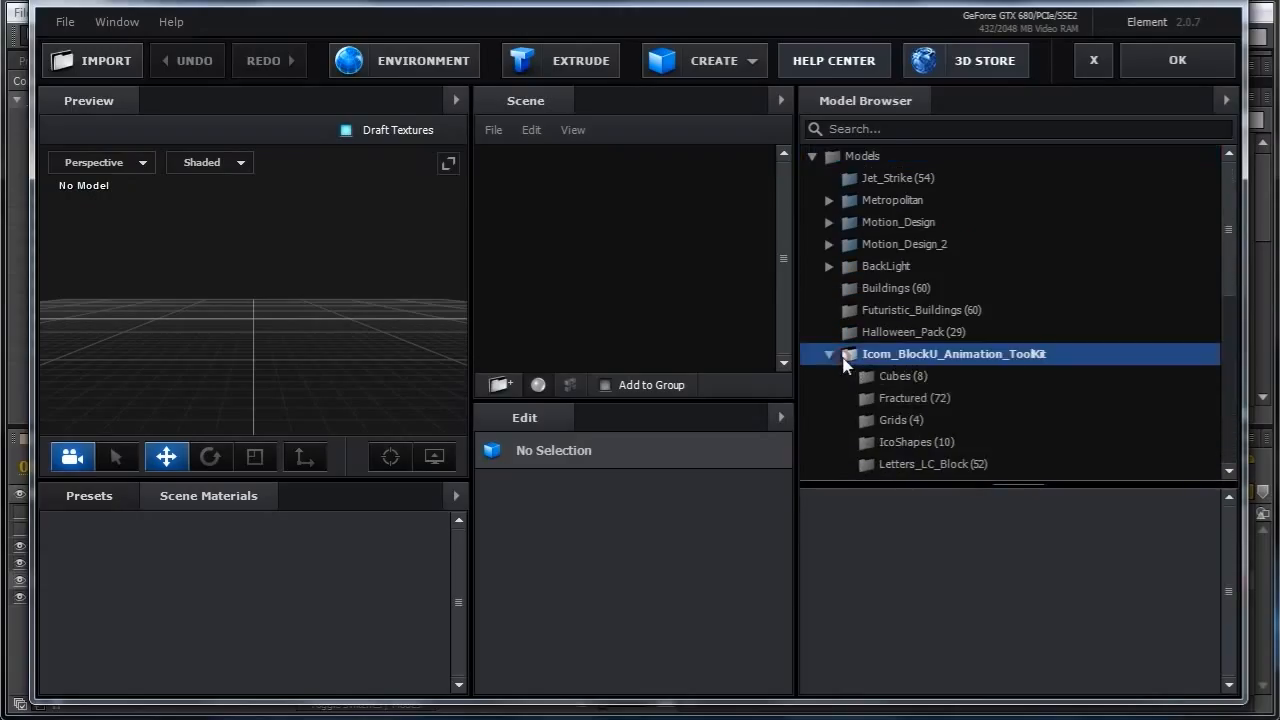
scroll(1065, 378, down, 5)
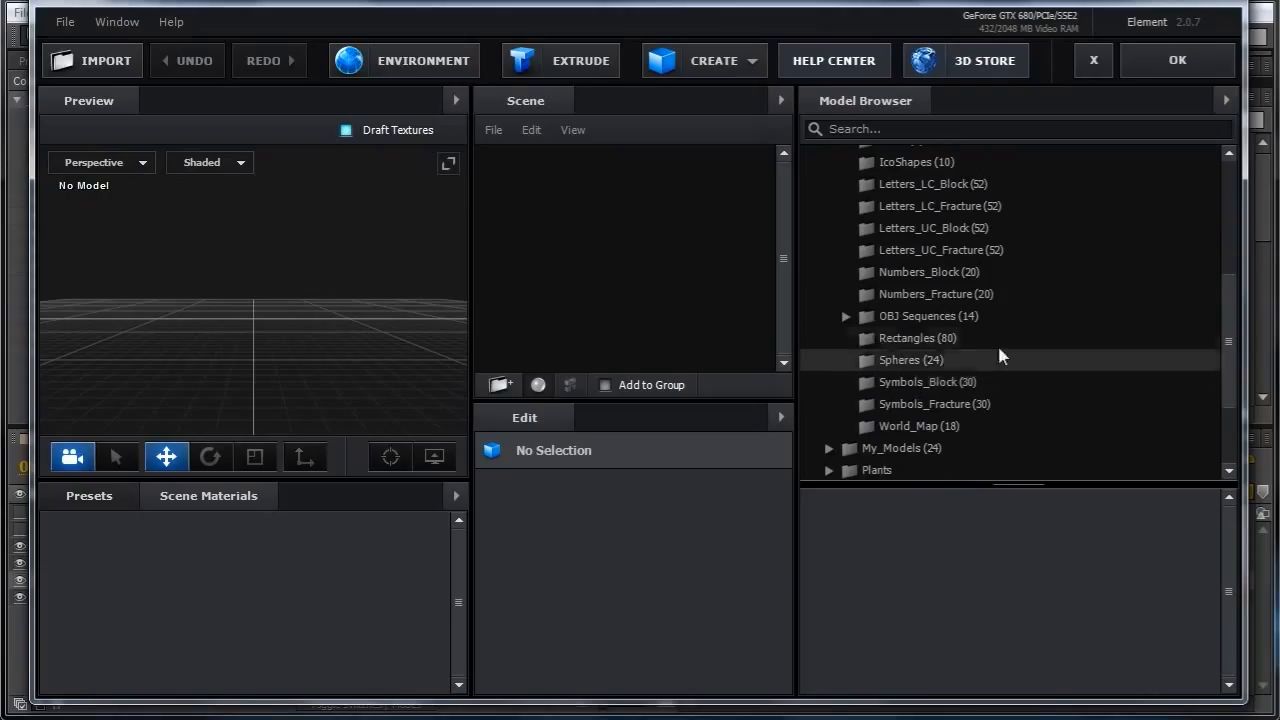
click(970, 318)
drag(963, 486, 960, 222)
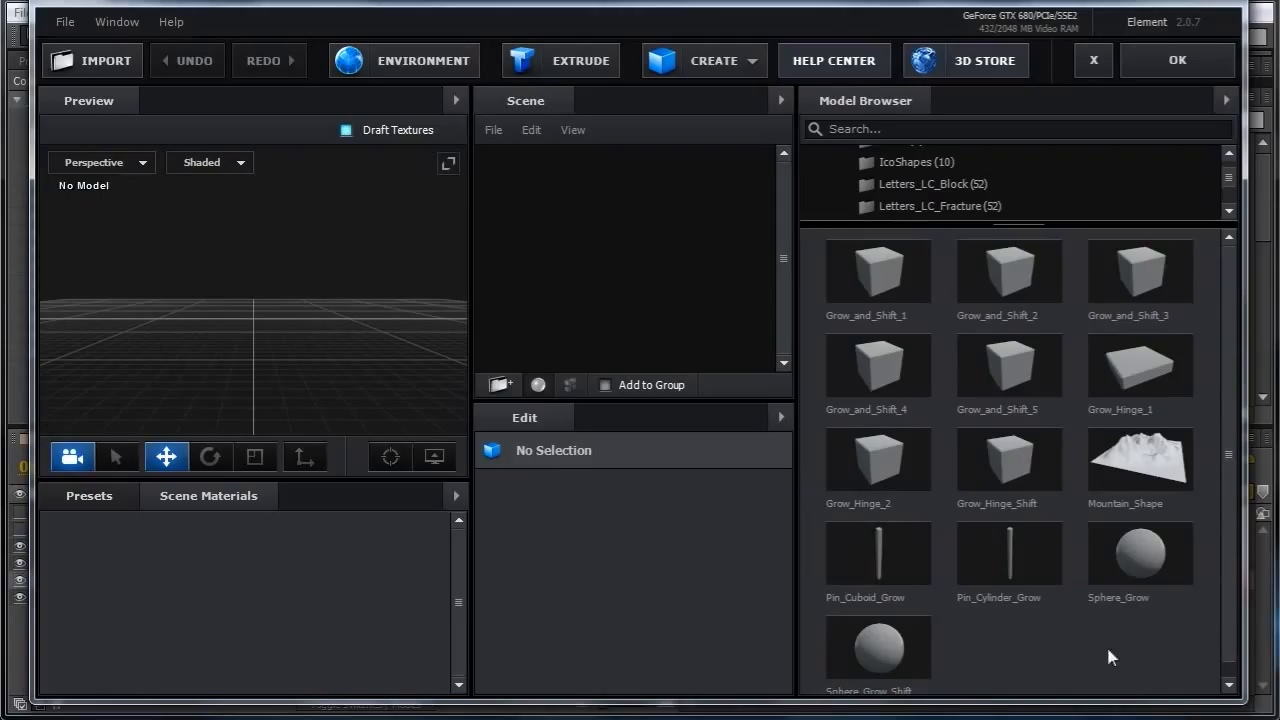
click(1148, 462)
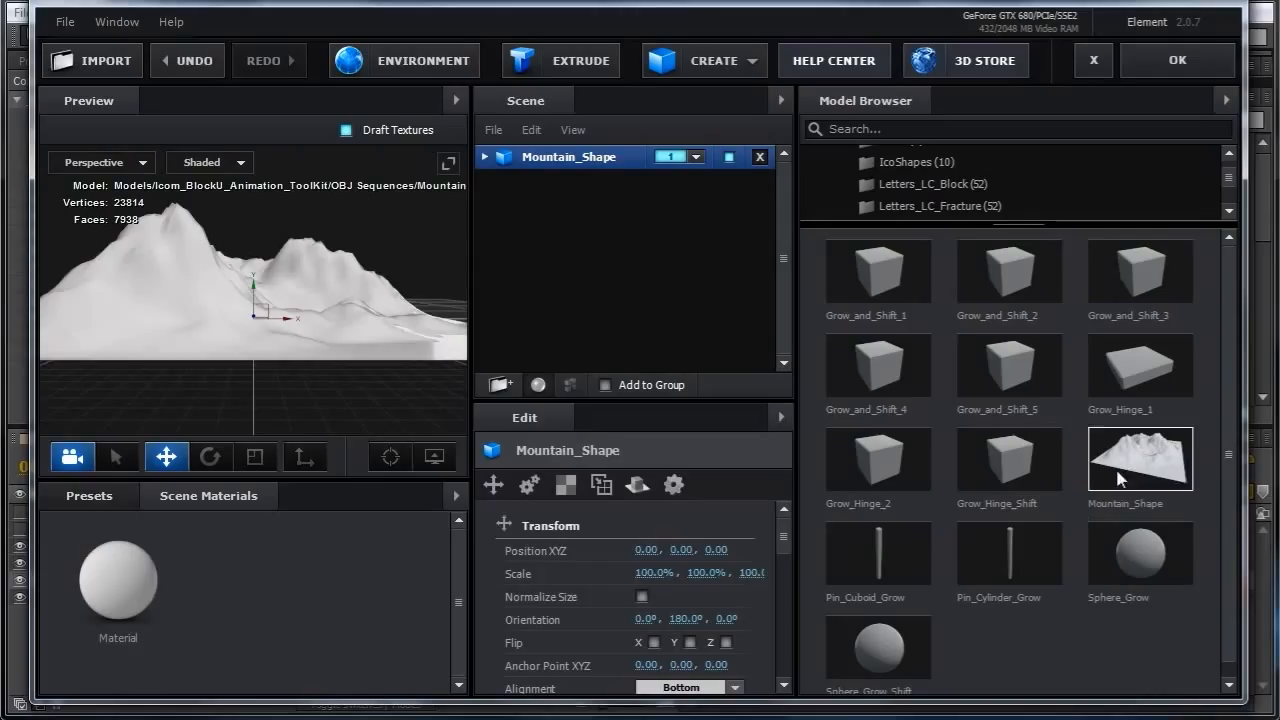
drag(372, 286, 354, 319)
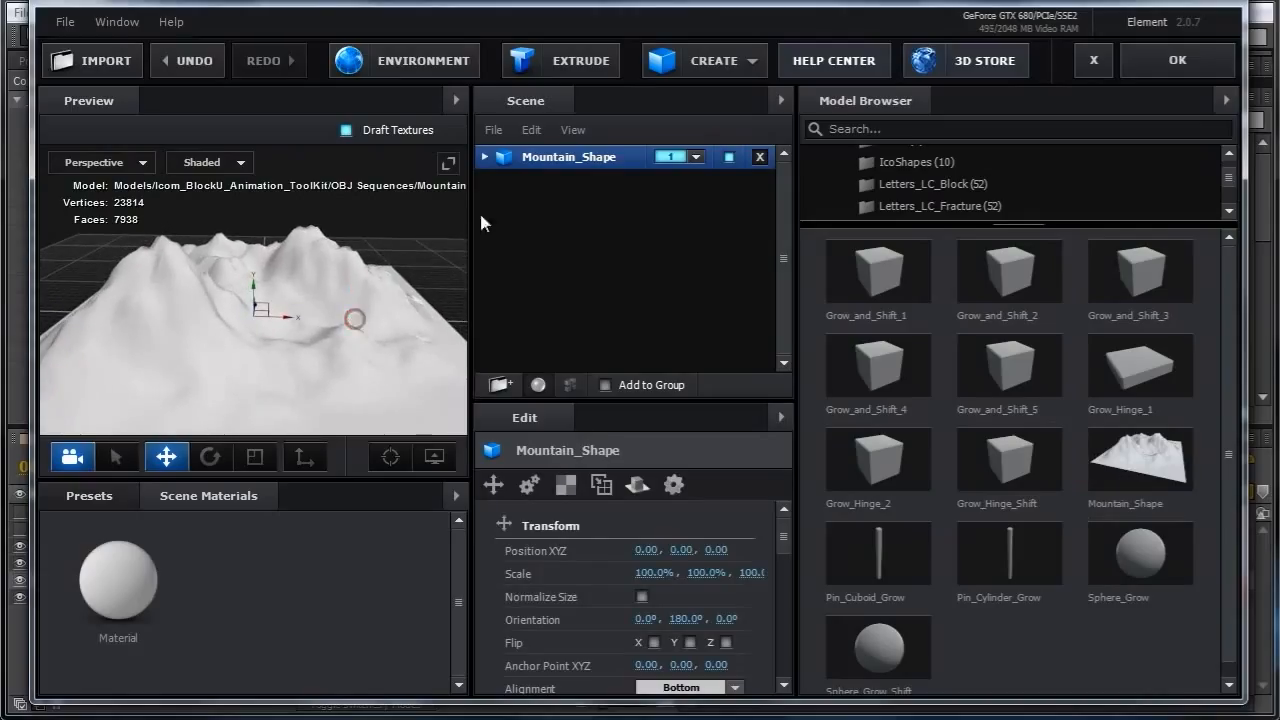
click(694, 157)
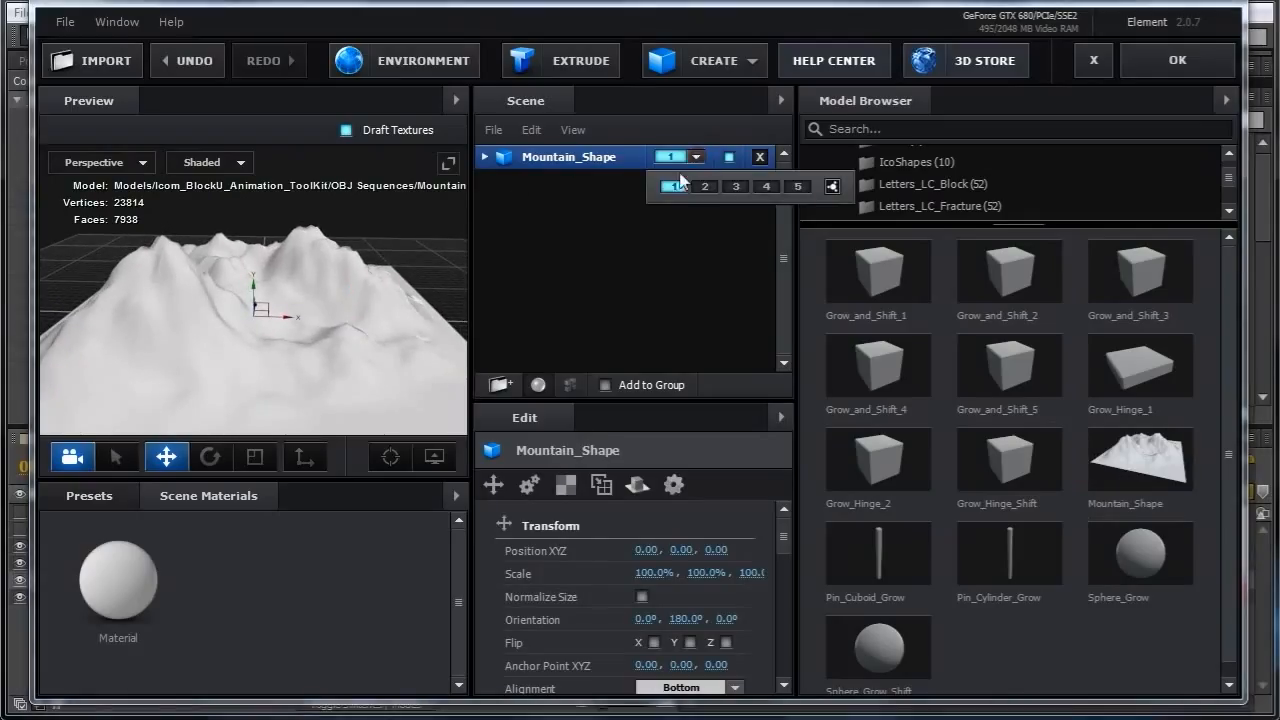
click(836, 190)
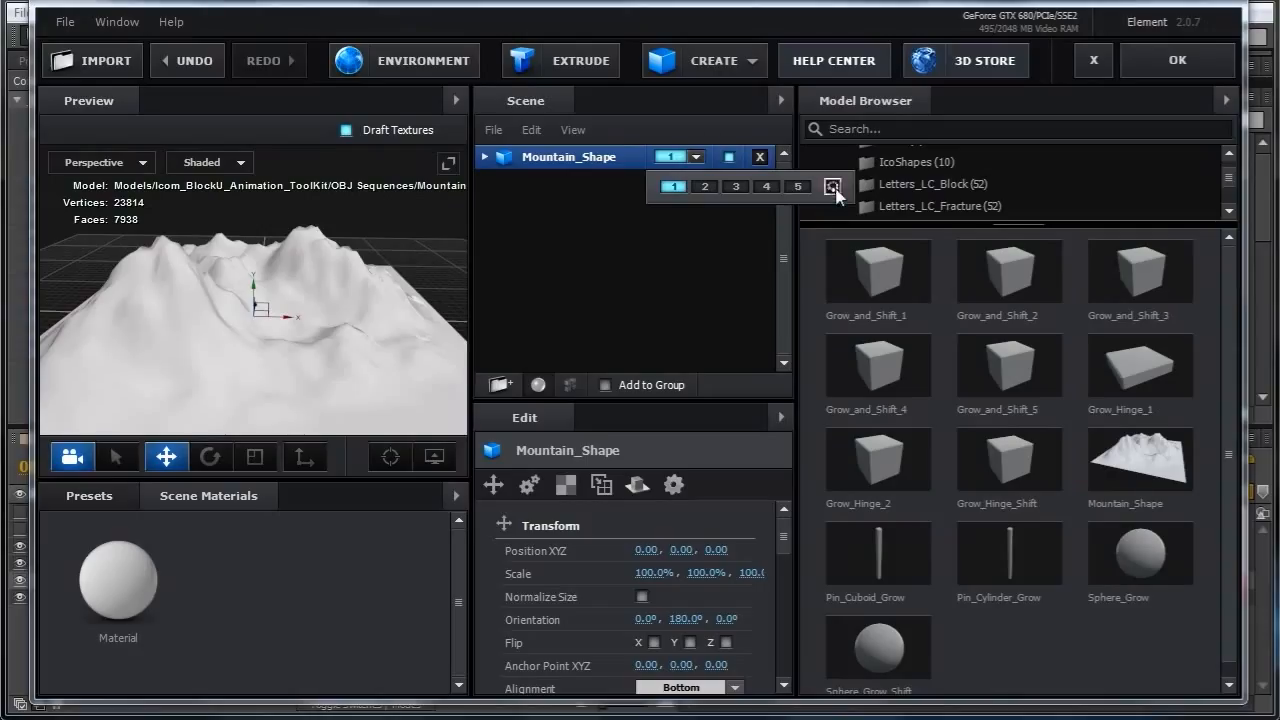
click(683, 270)
Create two new scene materials.
right_click(197, 559)
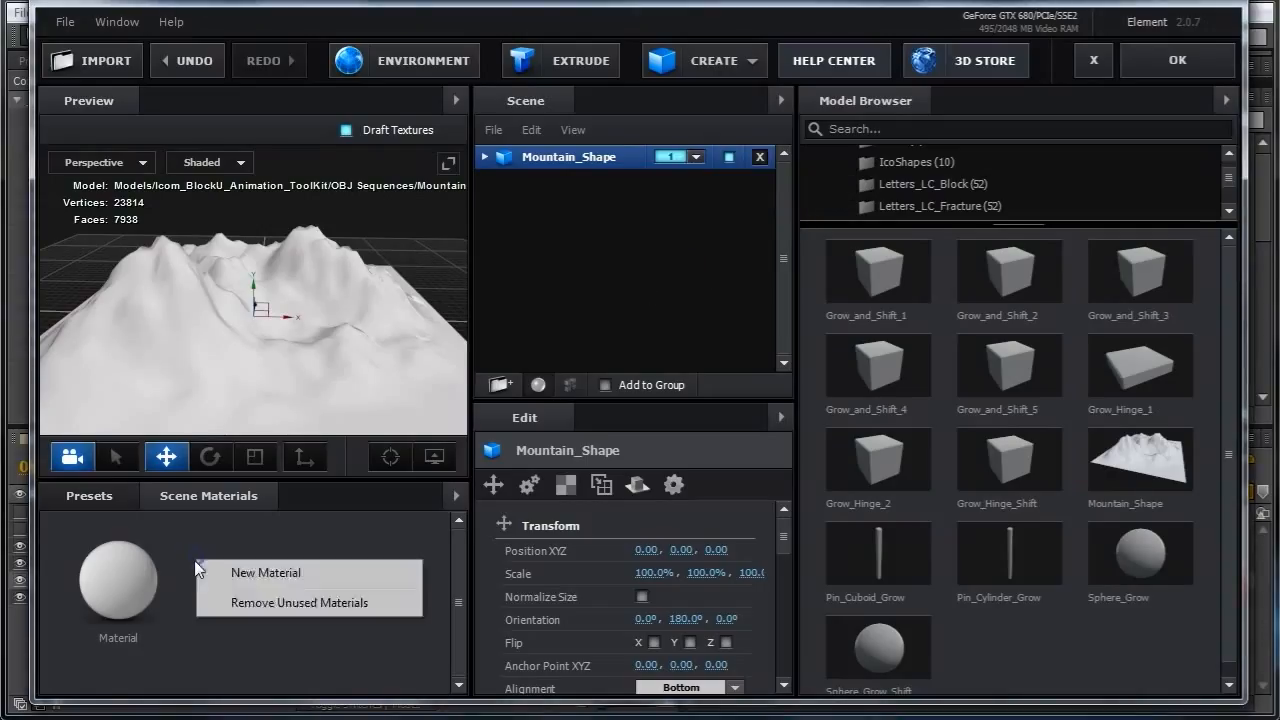
click(253, 584)
right_click(330, 563)
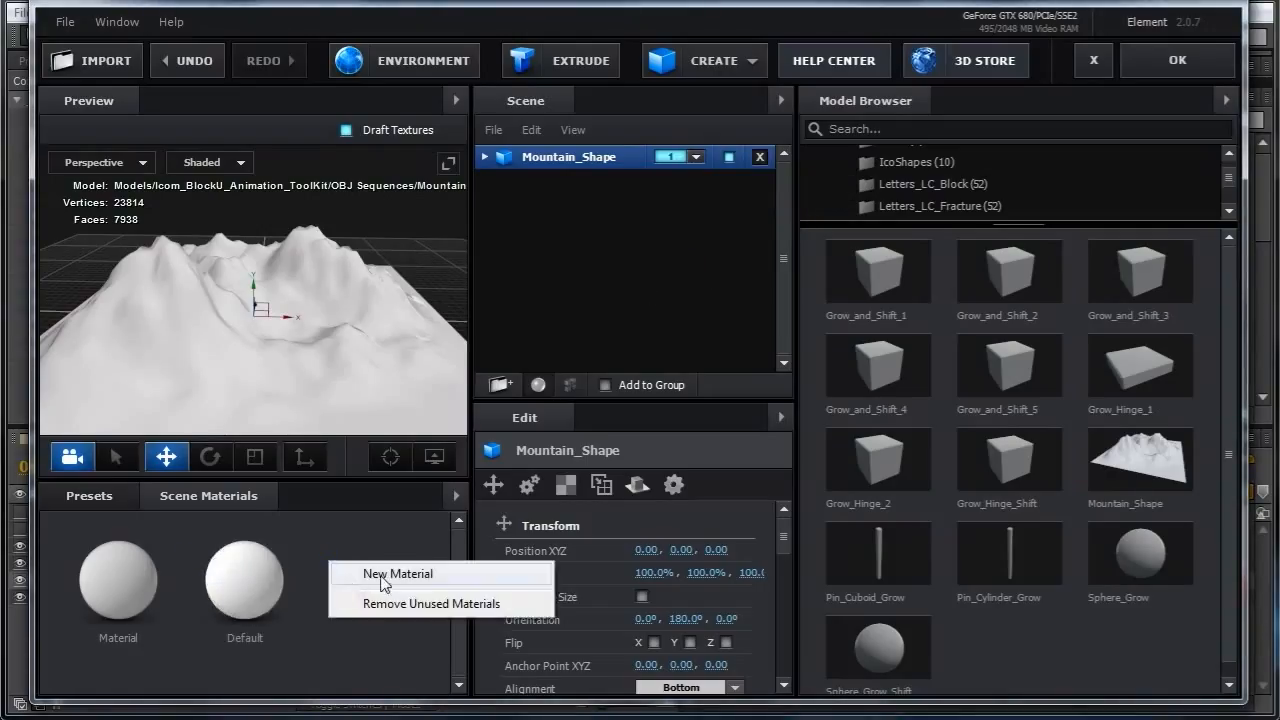
click(381, 574)
Set the first new material's diffuse colour to red.
click(398, 600)
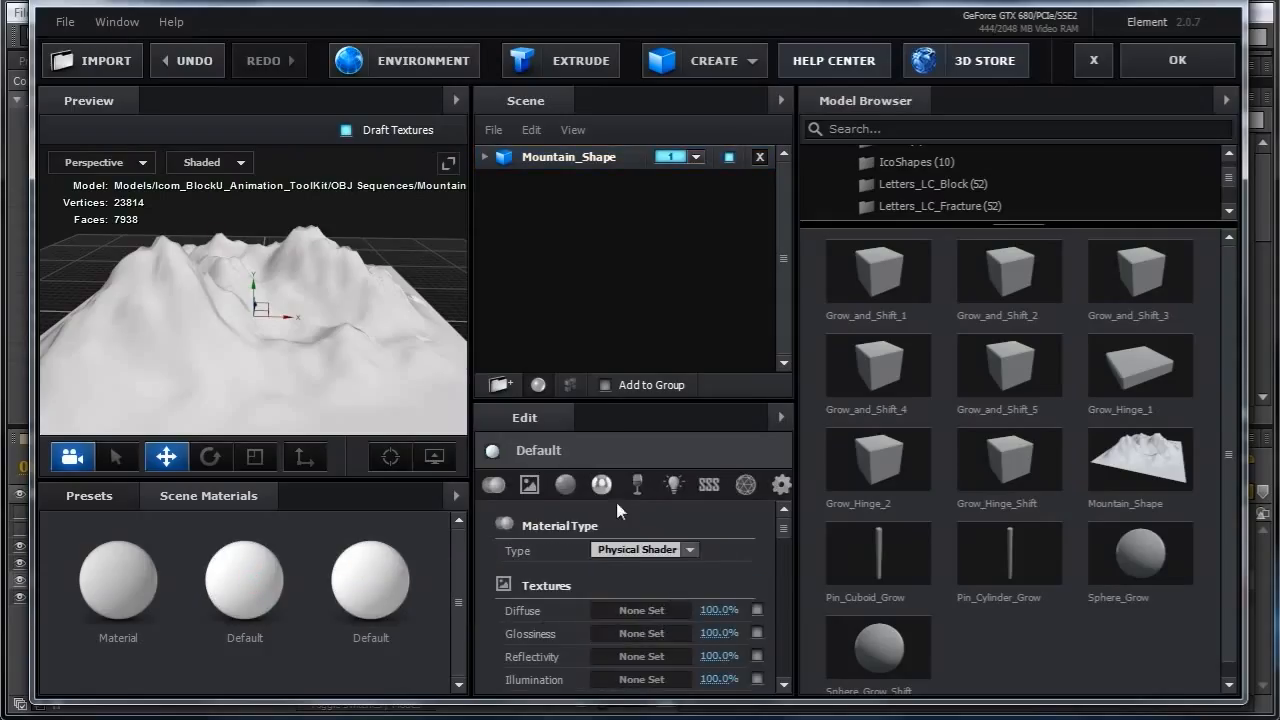
click(565, 484)
click(648, 549)
drag(697, 465, 684, 482)
click(801, 687)
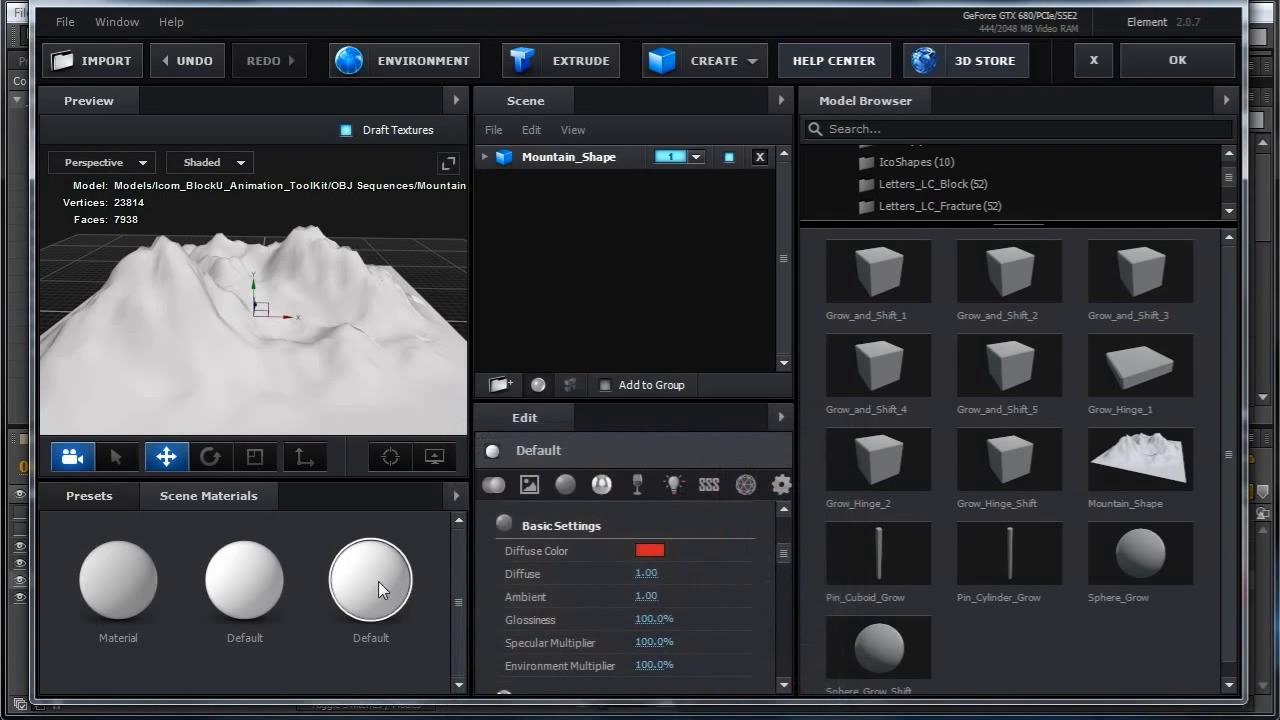
Set the second new material's diffuse colour to blue.
click(378, 588)
click(649, 550)
drag(735, 567, 741, 566)
click(688, 477)
click(801, 687)
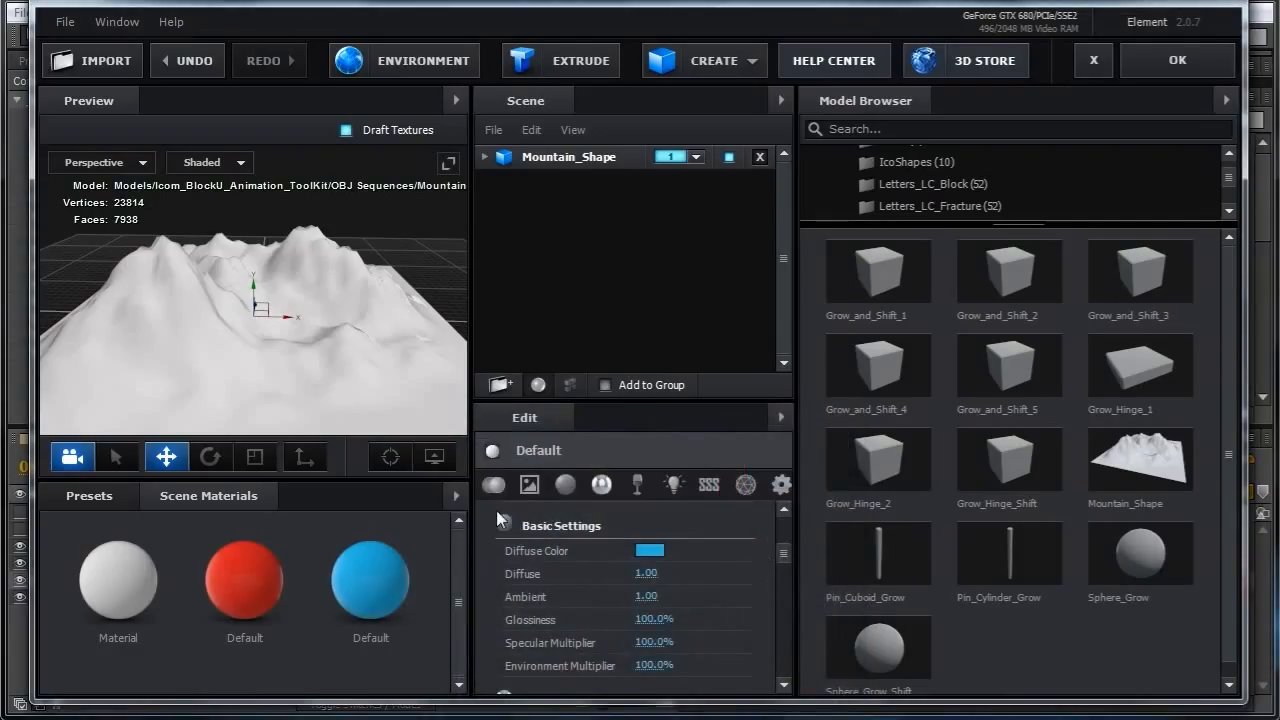
Add Grow_and_Shift block models, apply the red material to block4GnS and the blue one to block1GnS, and confirm.
click(878, 272)
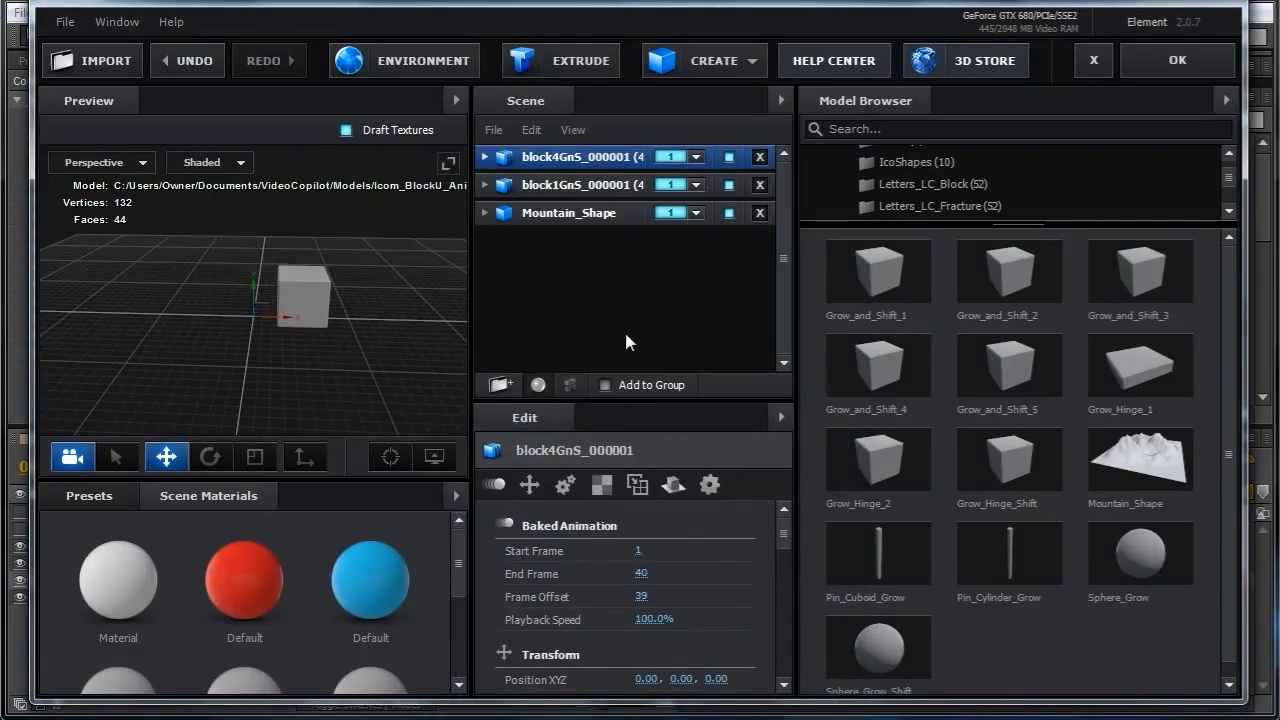
drag(252, 573, 553, 158)
drag(369, 579, 578, 187)
click(302, 528)
click(337, 563)
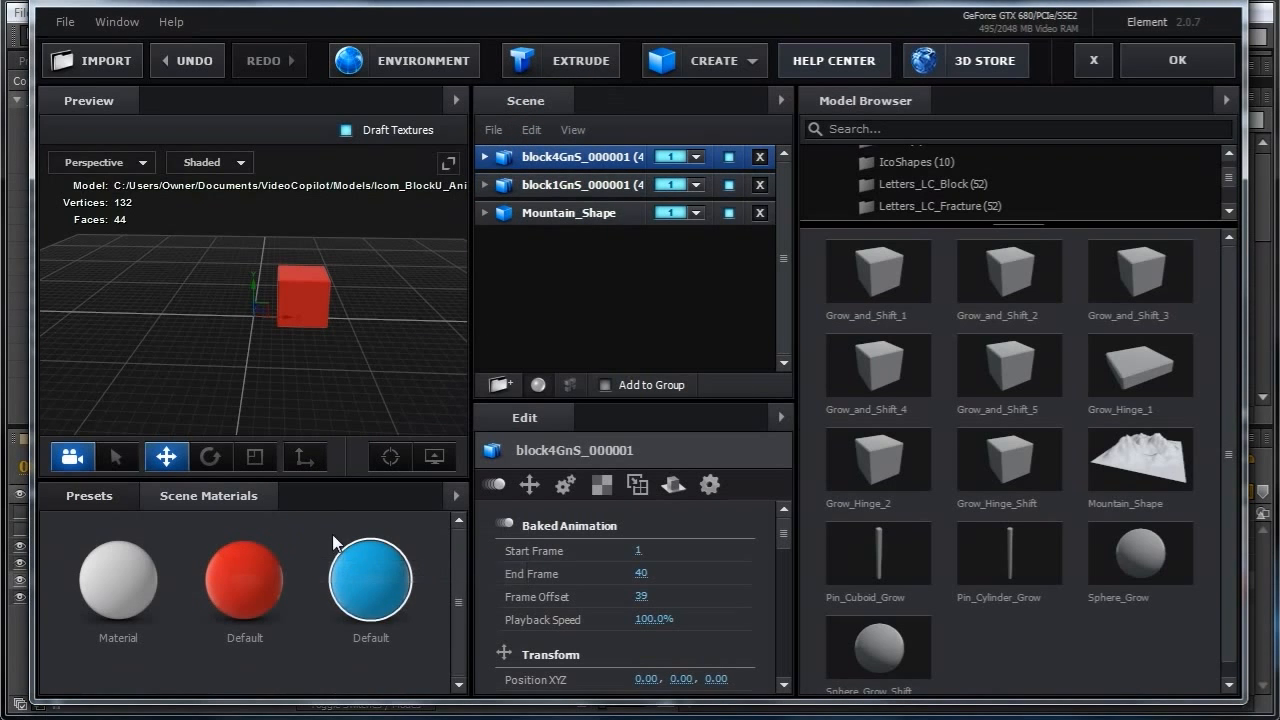
click(1177, 60)
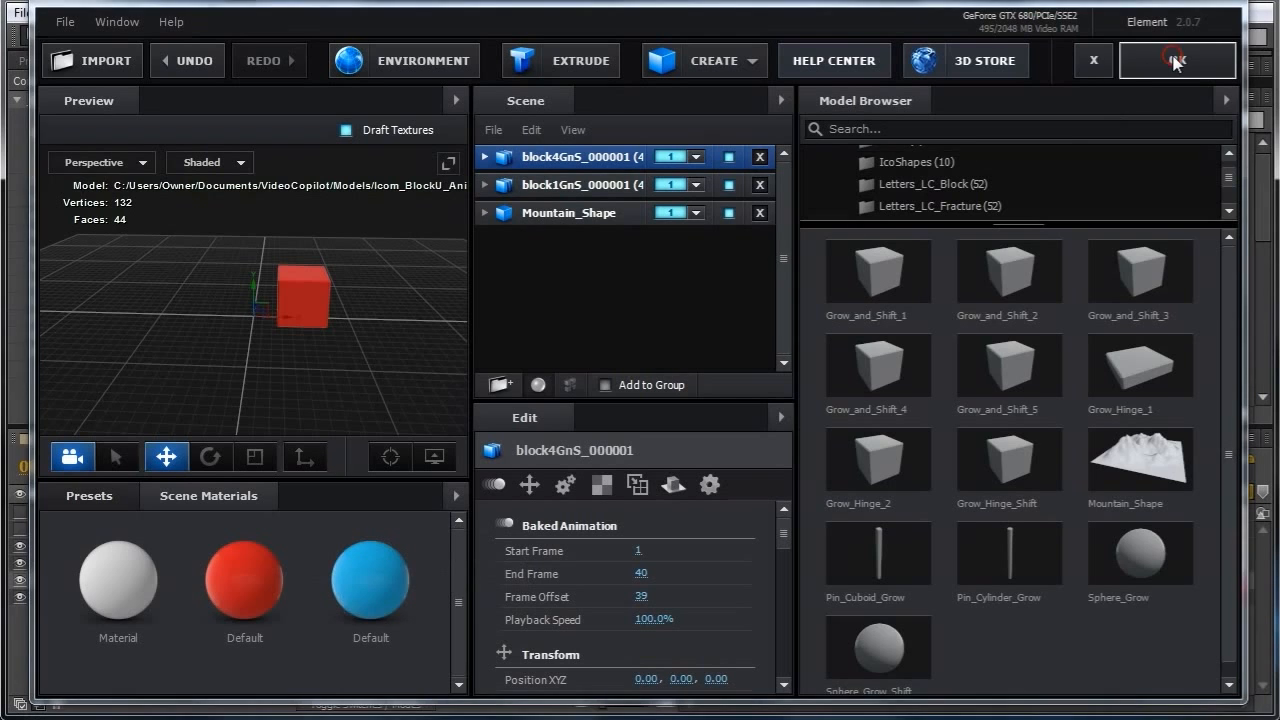
Set Group 1's Particle Replicator shape to 3D Object.
click(140, 38)
drag(652, 237, 657, 290)
drag(659, 216, 655, 287)
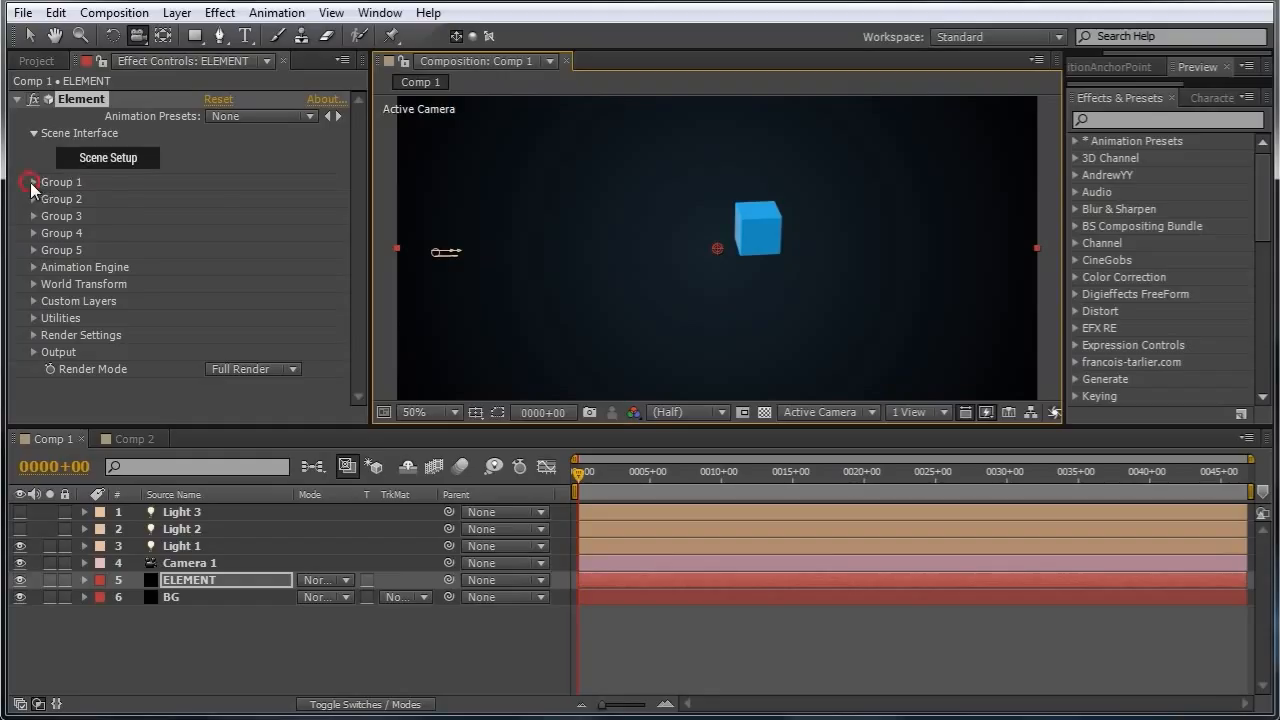
click(33, 182)
click(49, 216)
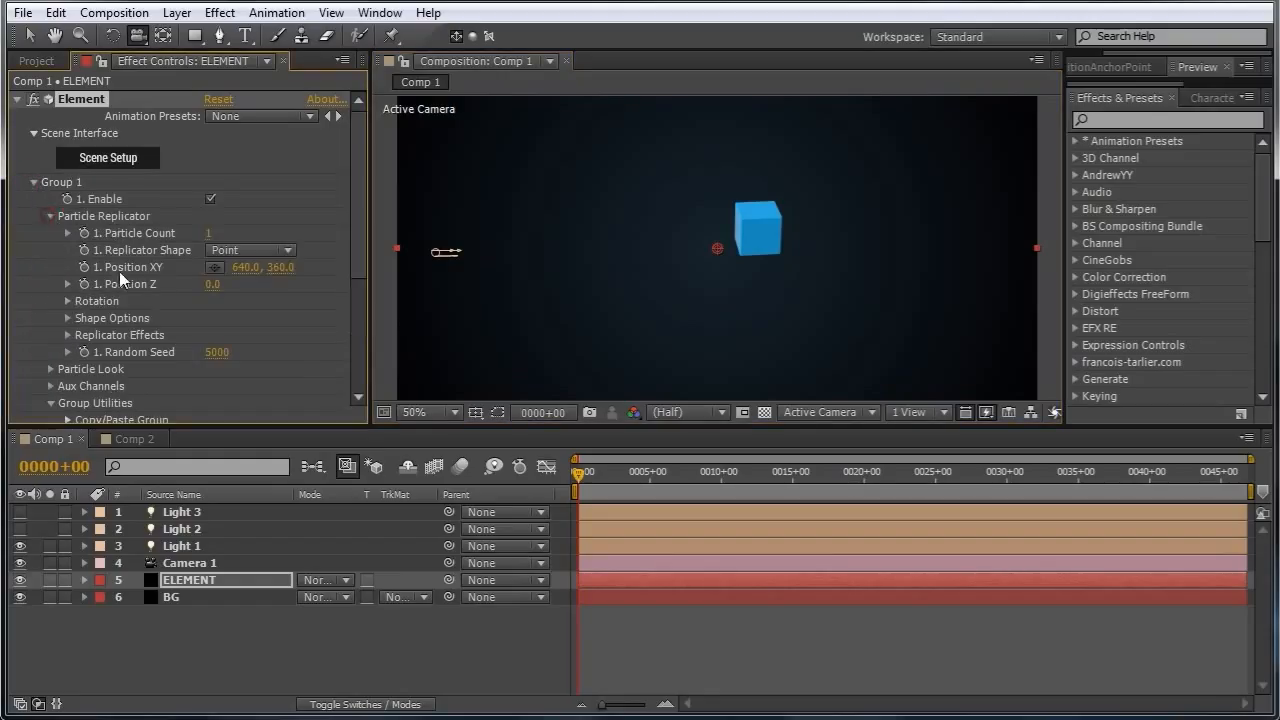
click(288, 250)
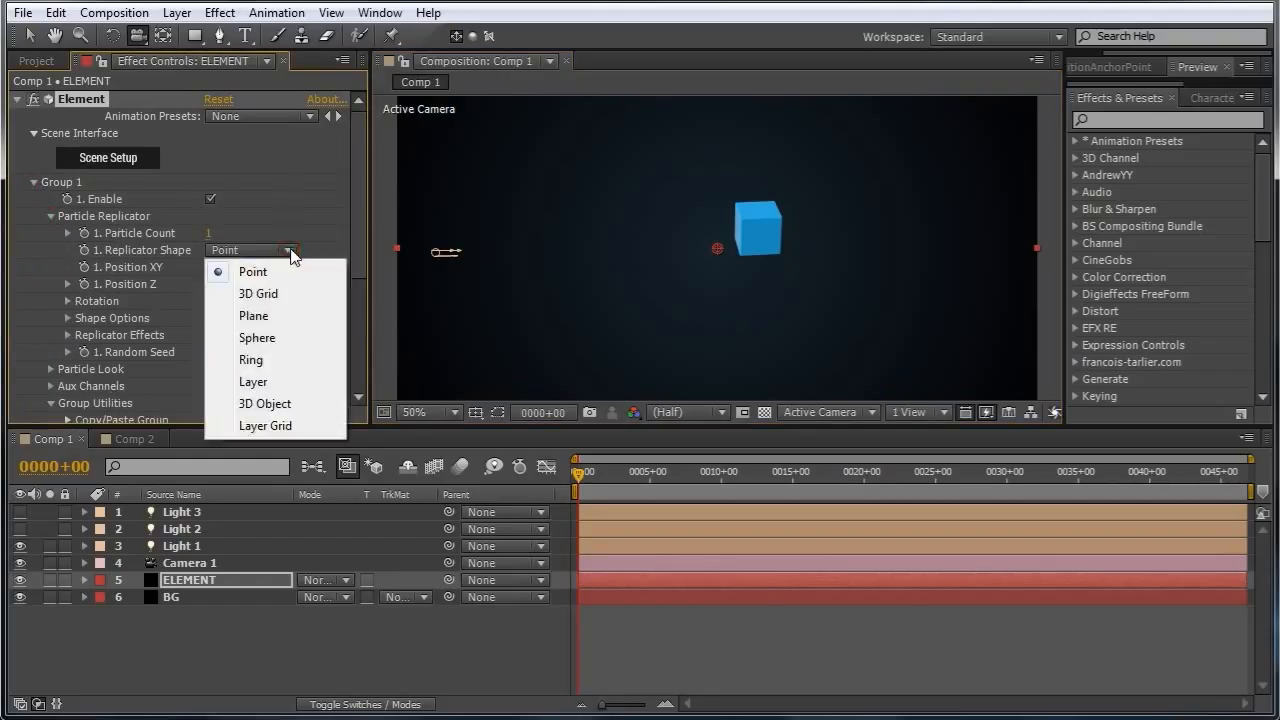
click(300, 405)
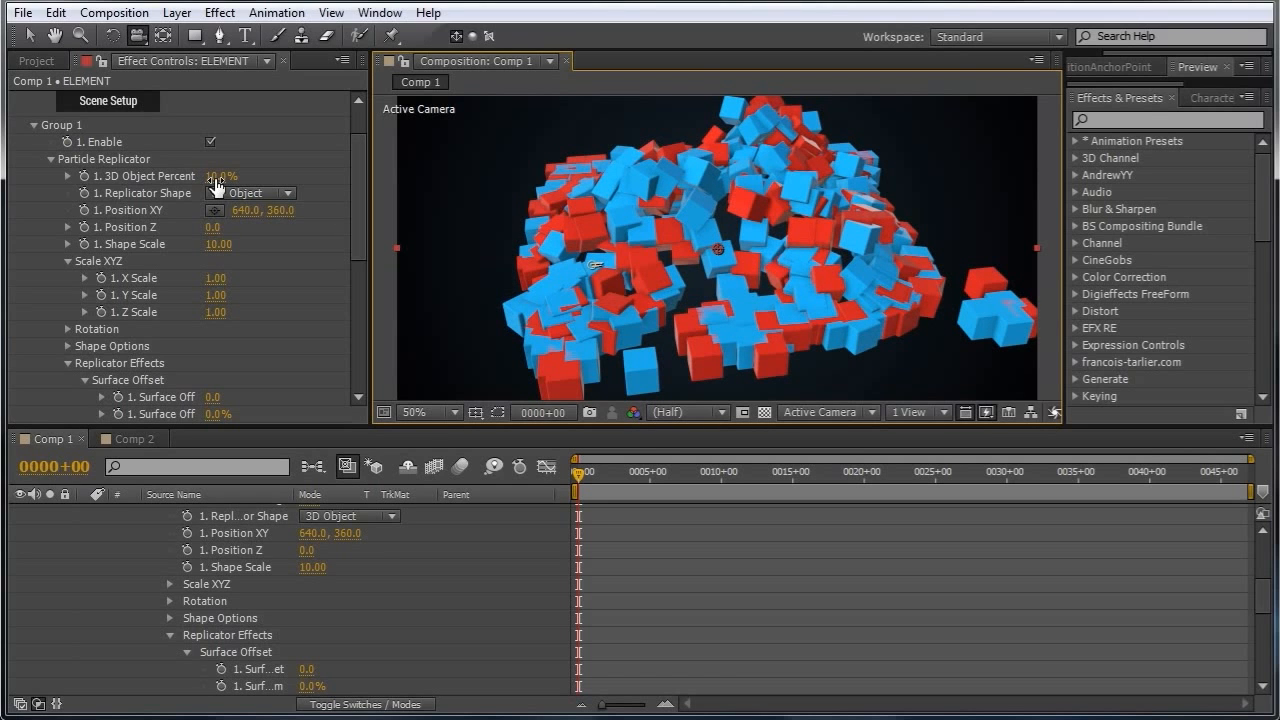
Set the 3D Object Percent to 100% and the Particle Size to 5.
drag(221, 176, 393, 186)
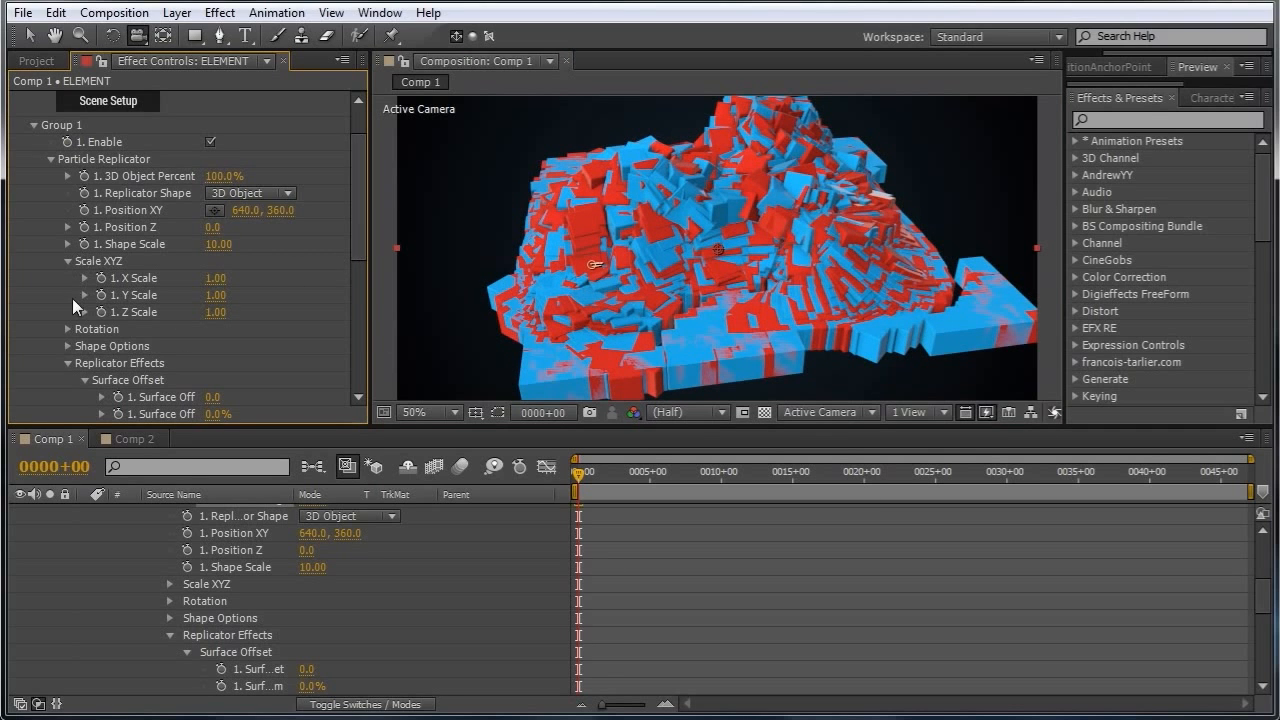
scroll(68, 367, down, 3)
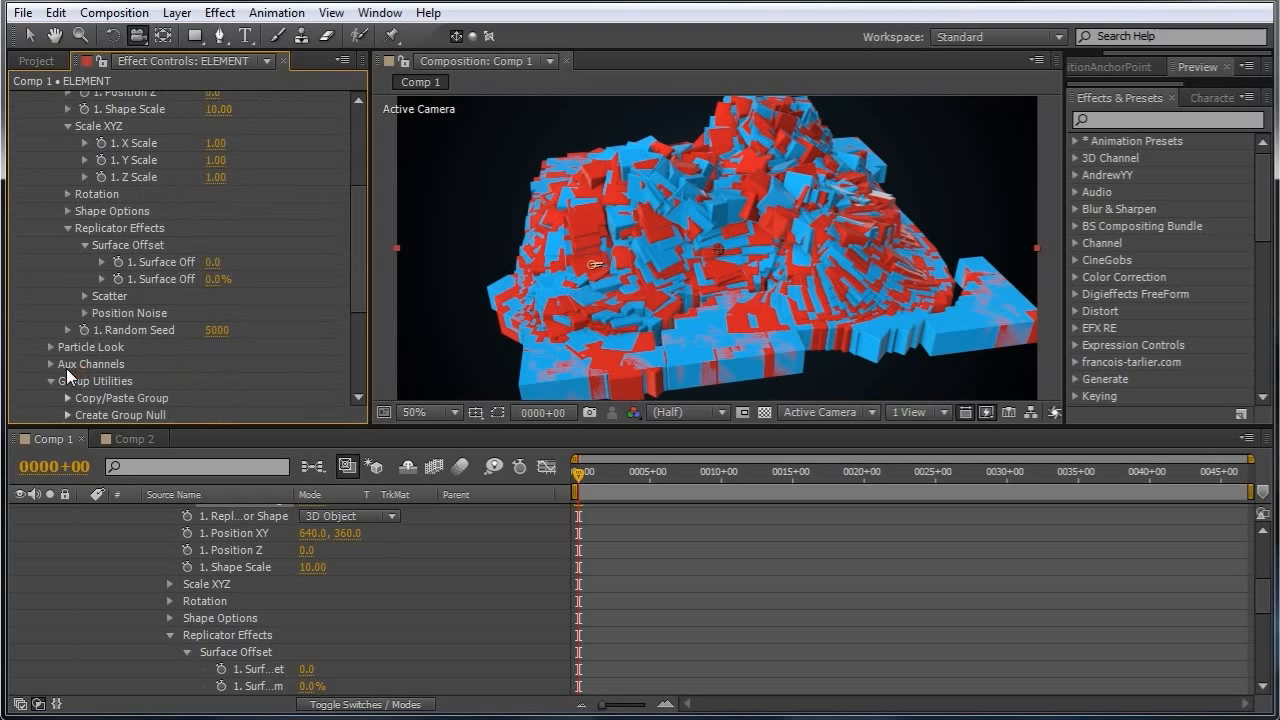
click(49, 347)
click(216, 261)
text(5)
key(Return)
drag(585, 328, 727, 273)
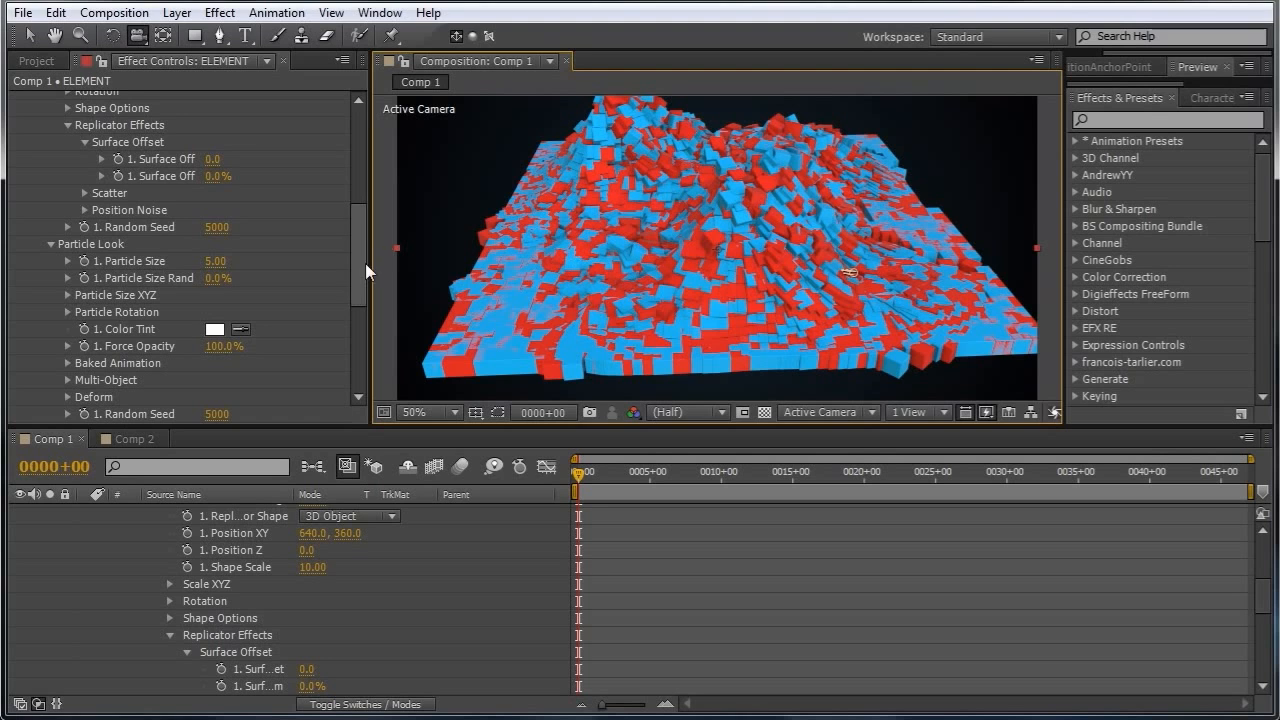
Set the Particle Rotation orientation to Fixed.
drag(358, 254, 346, 278)
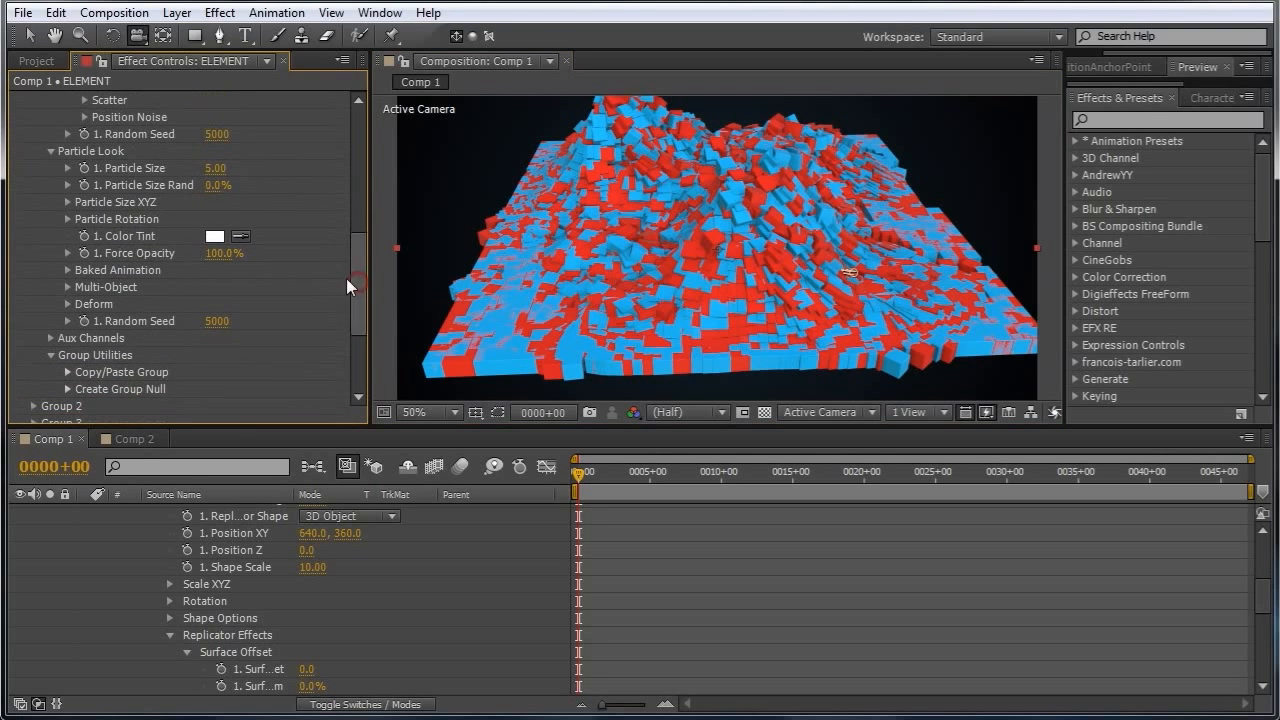
click(68, 219)
click(291, 238)
click(268, 302)
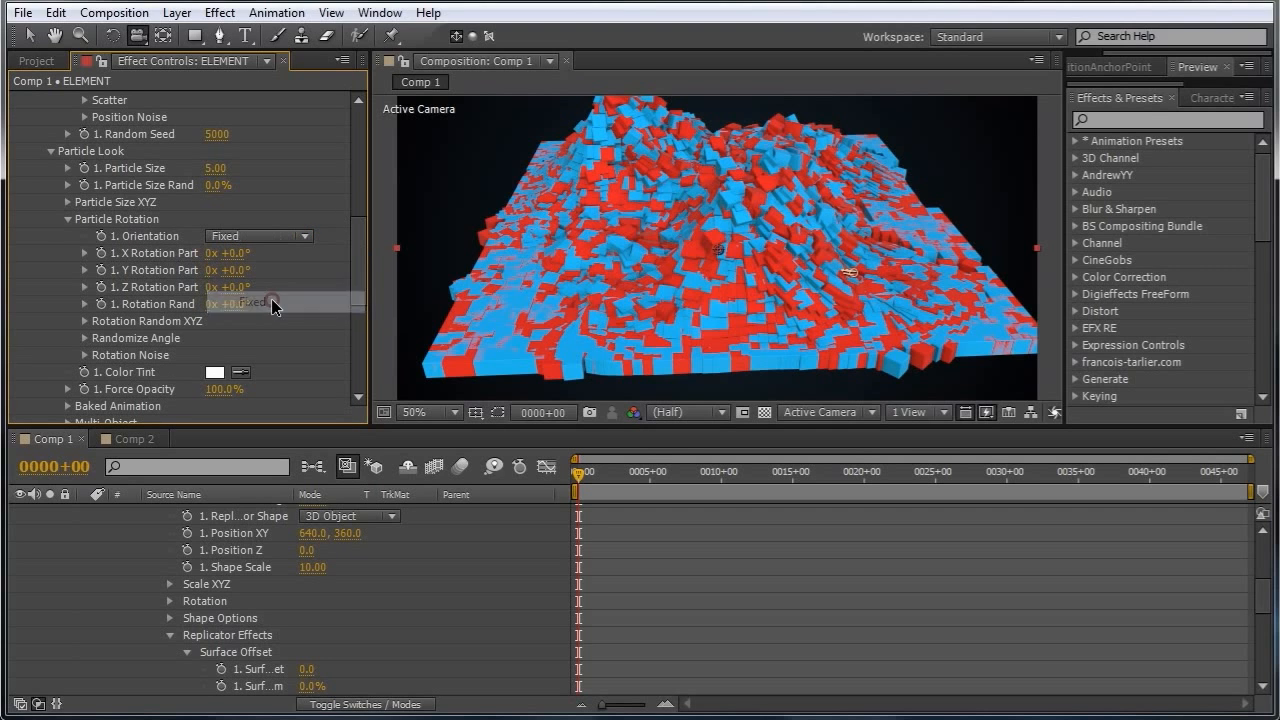
Inspect the block surface closely from different camera angles.
drag(573, 308, 708, 261)
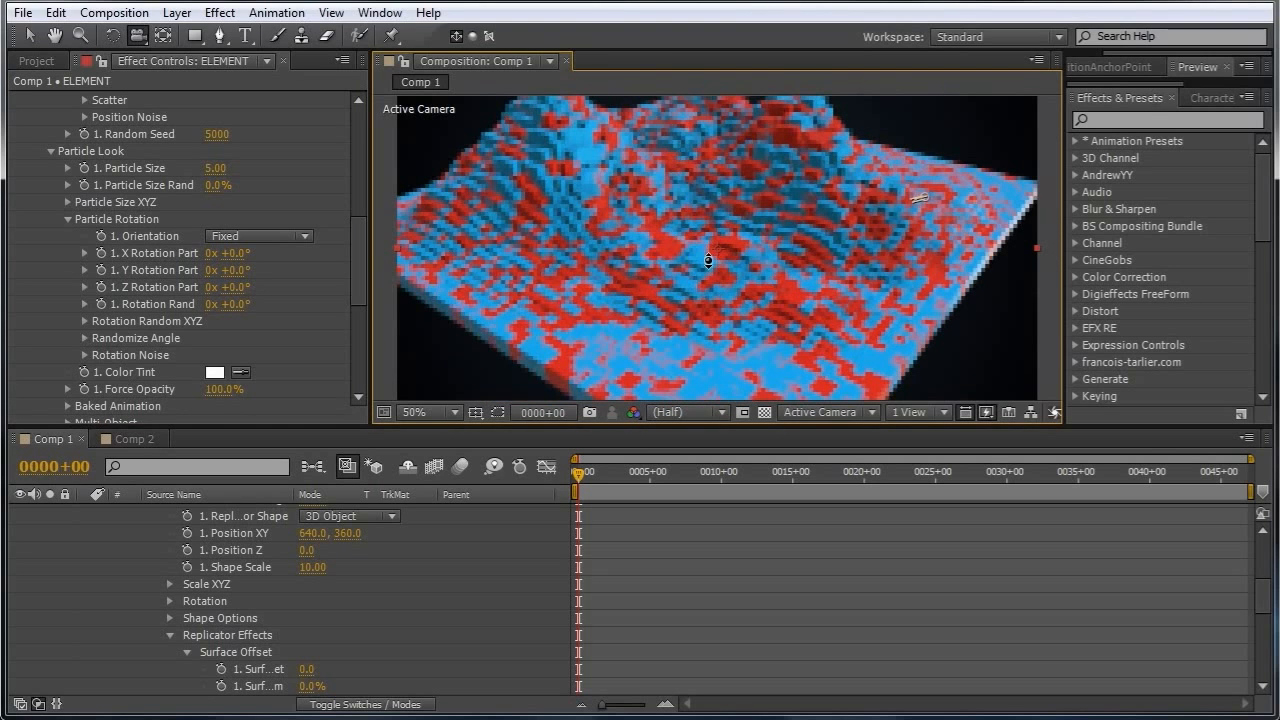
drag(664, 298, 702, 214)
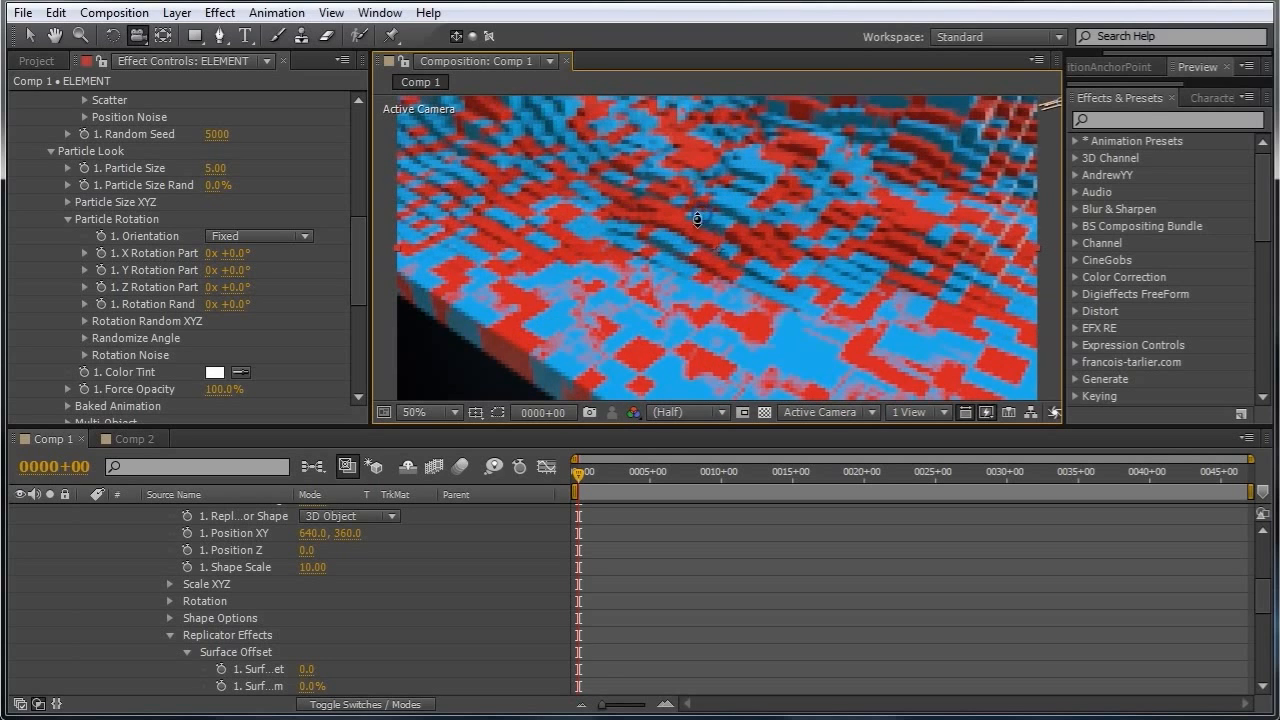
drag(671, 300, 689, 268)
drag(701, 311, 683, 266)
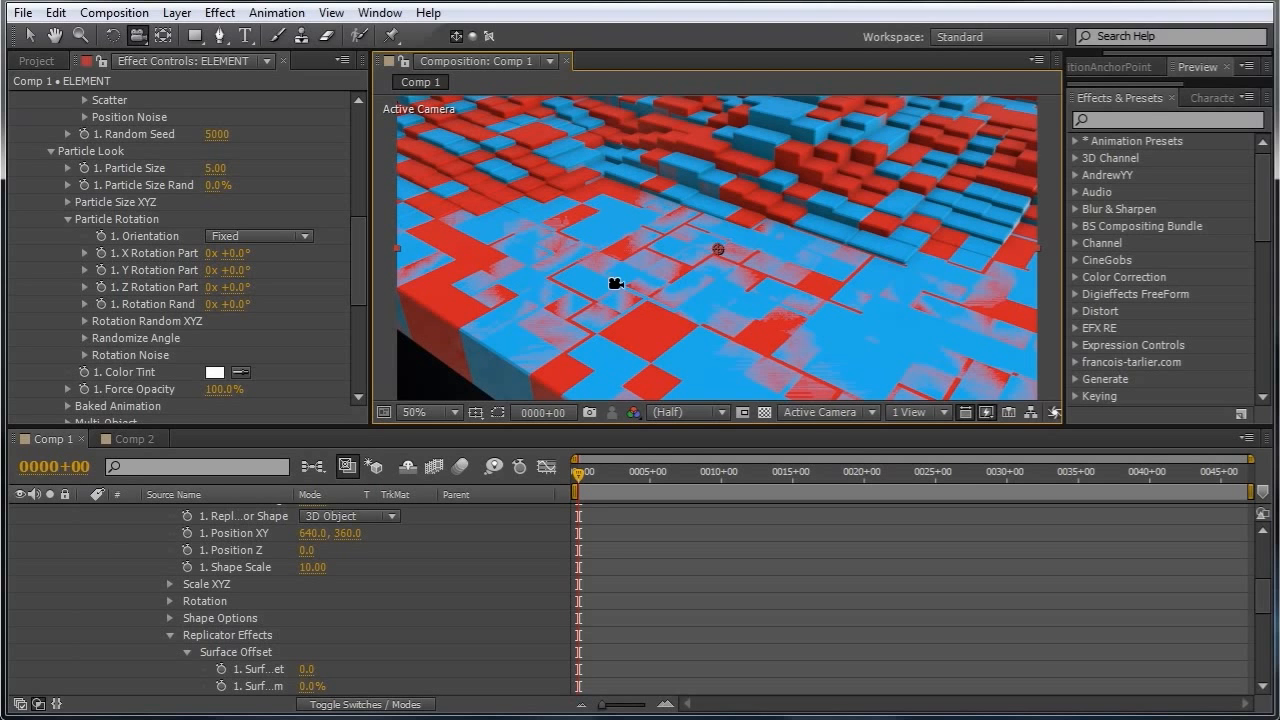
drag(637, 290, 642, 272)
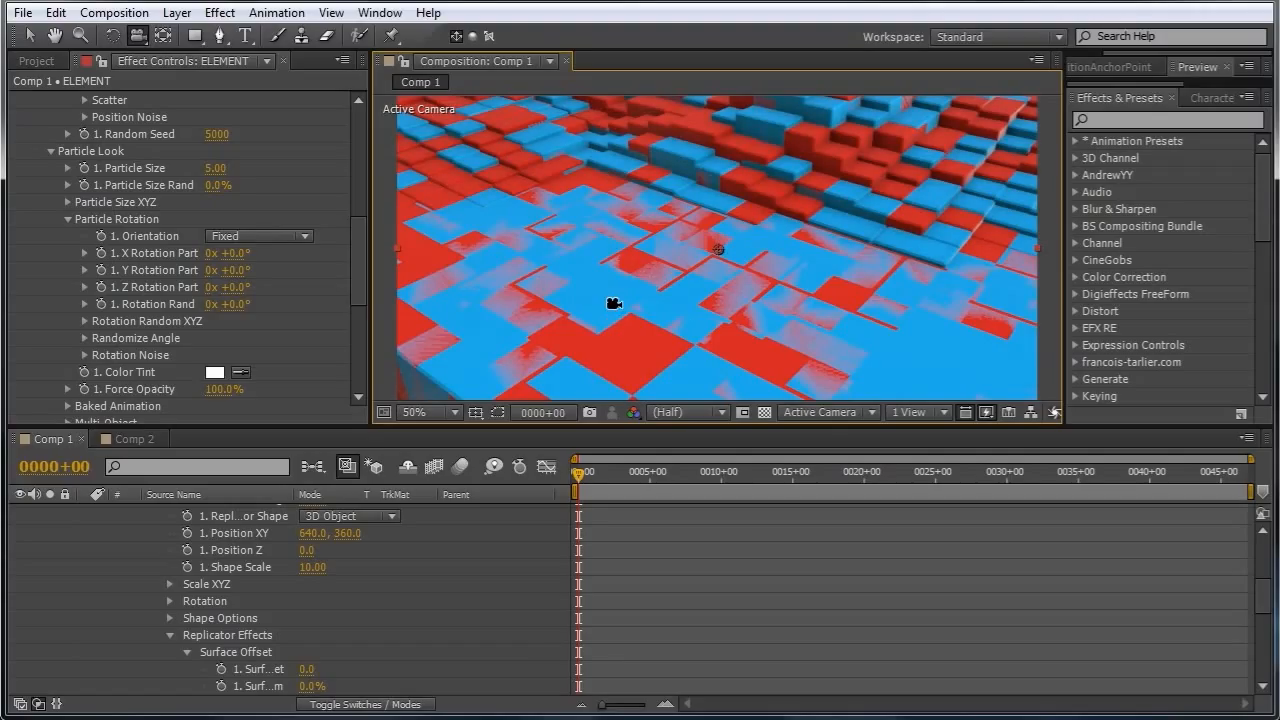
mouse_move(618, 274)
mouse_down()
mouse_move(625, 303)
mouse_move(610, 272)
mouse_up()
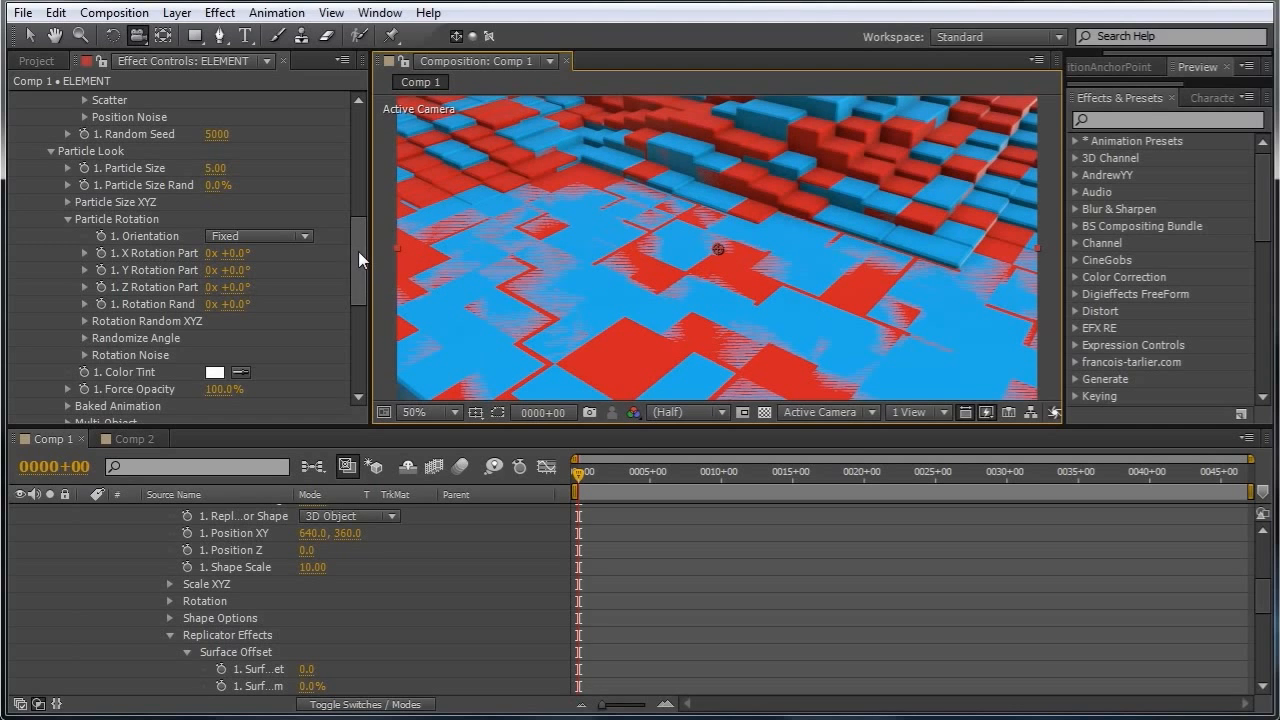
Reopen Scene Setup and scale the block1GnS model to 99.9% on all axes.
drag(358, 251, 351, 142)
click(97, 158)
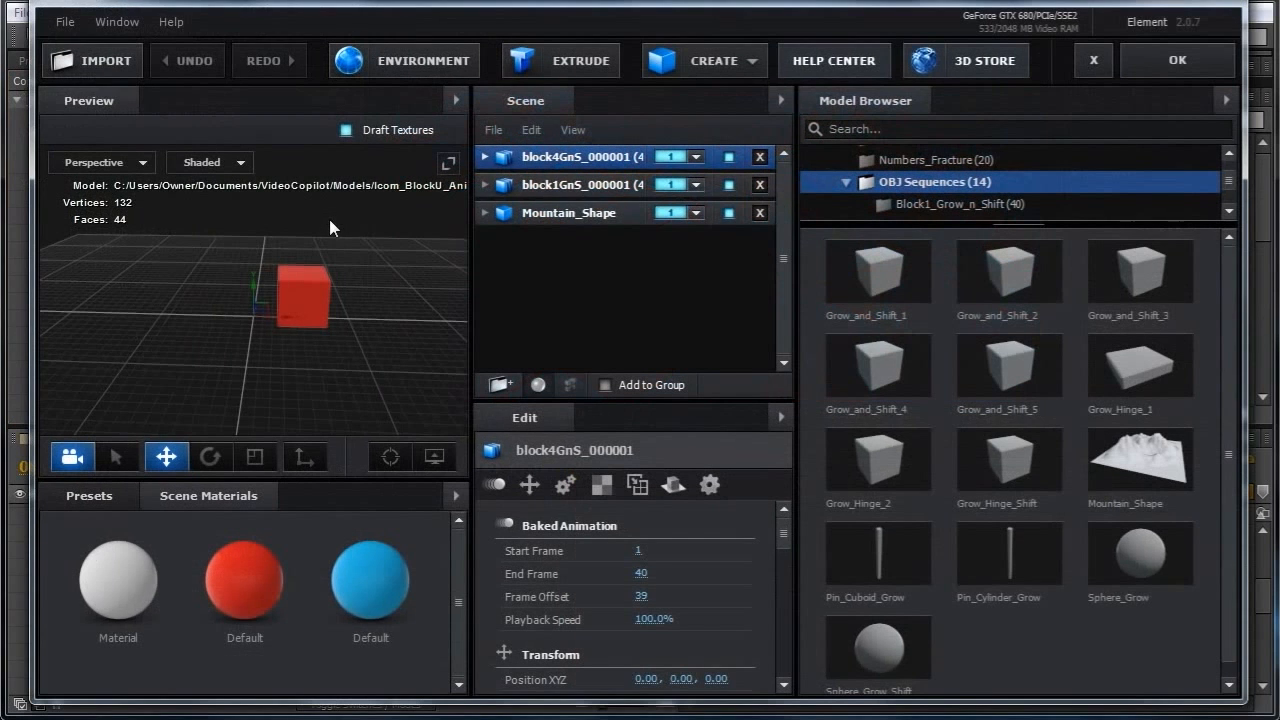
click(545, 185)
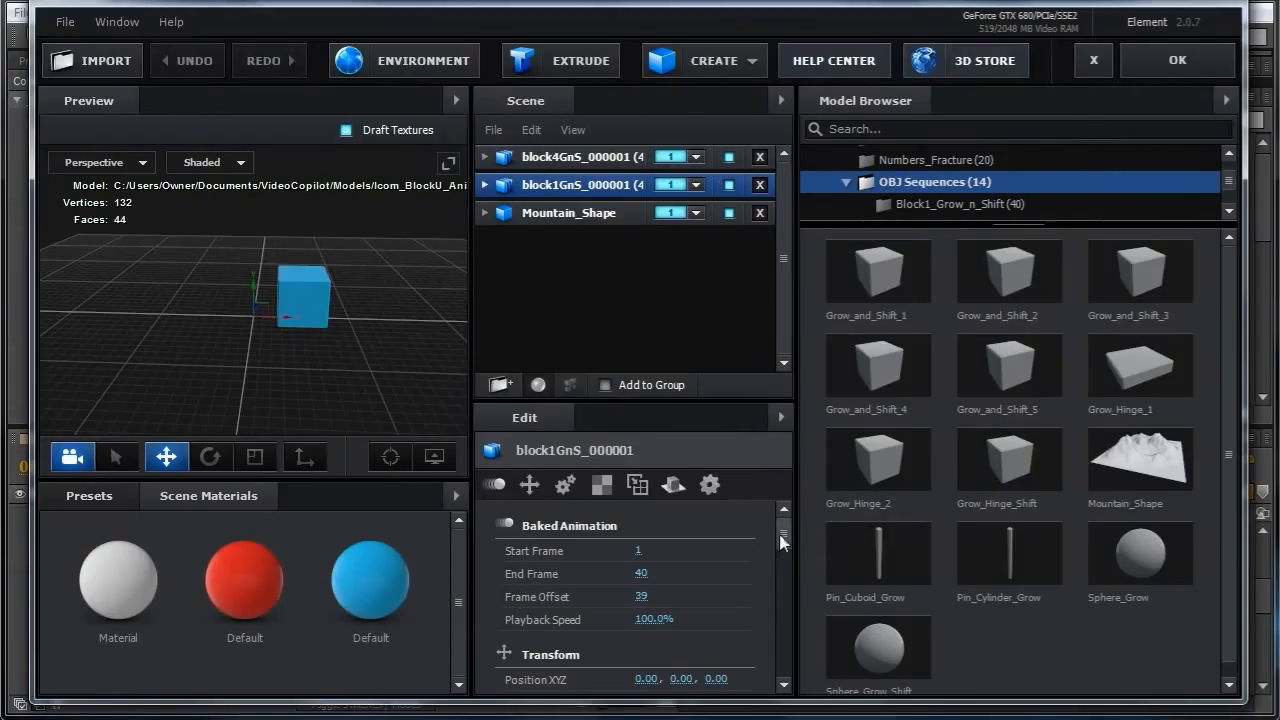
drag(779, 543, 780, 565)
click(645, 557)
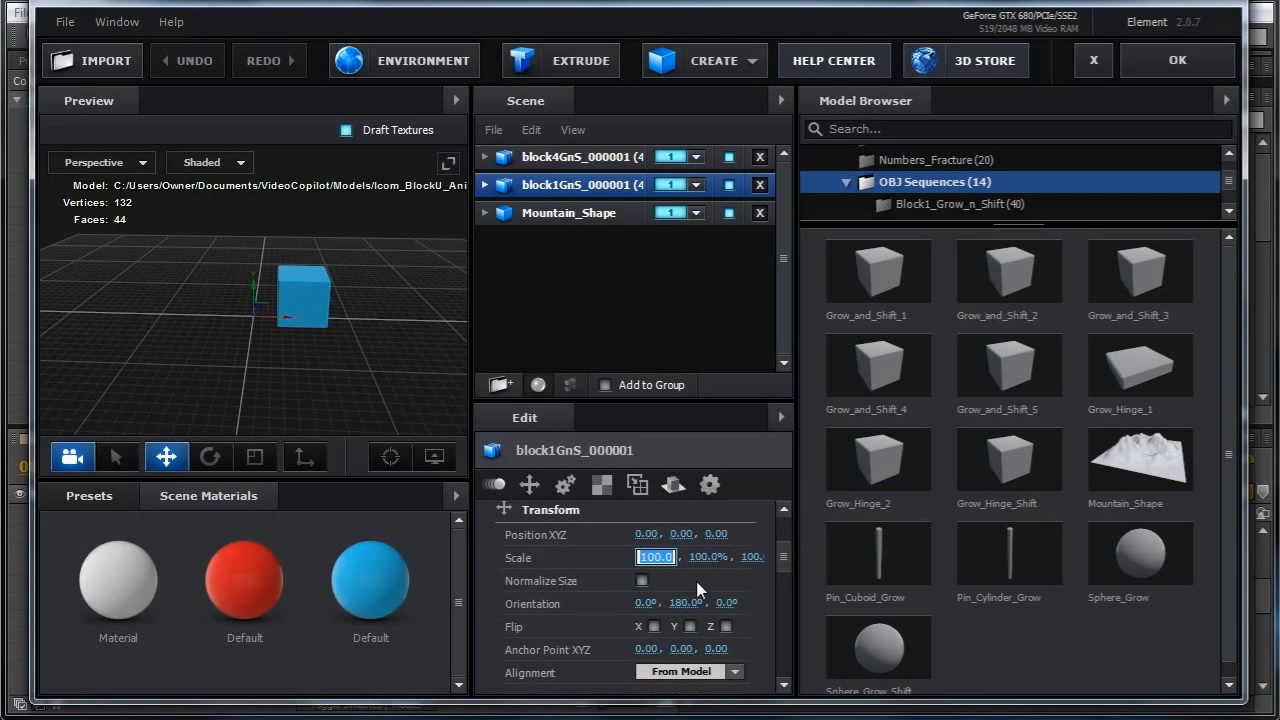
text(99.9)
key(Return)
click(1172, 68)
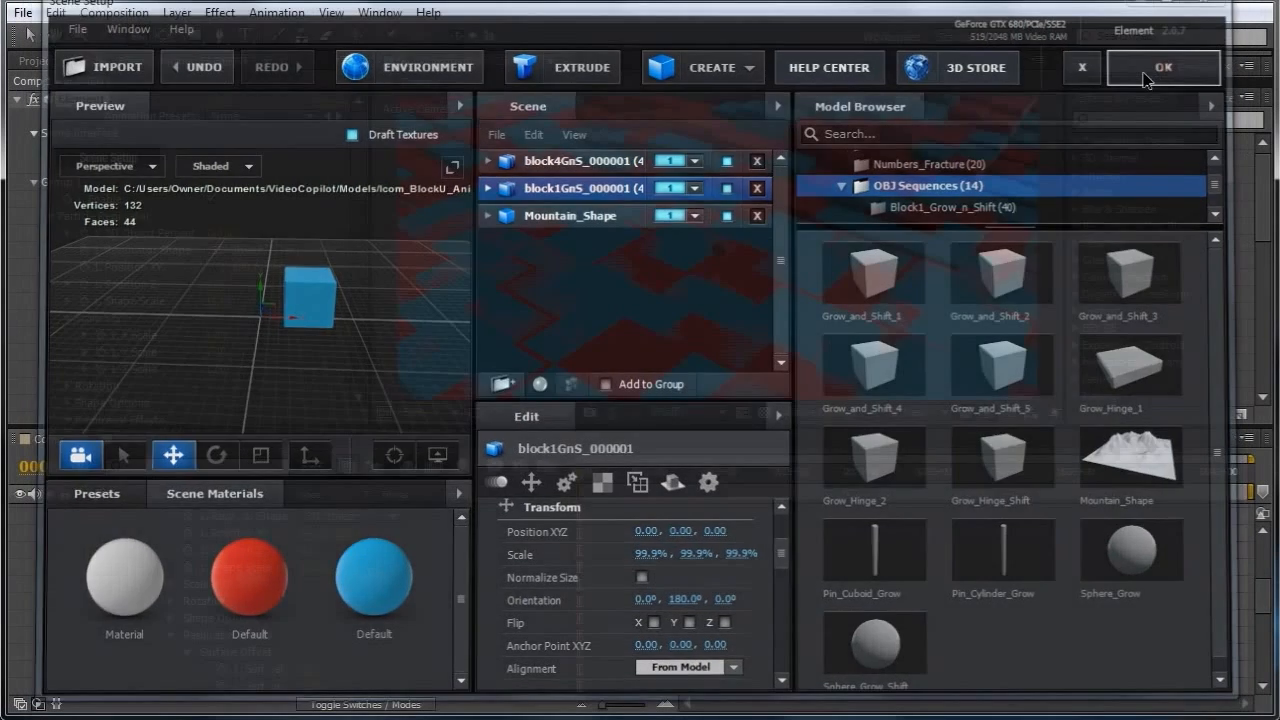
Review the whole block terrain in the composition view.
drag(654, 244, 657, 266)
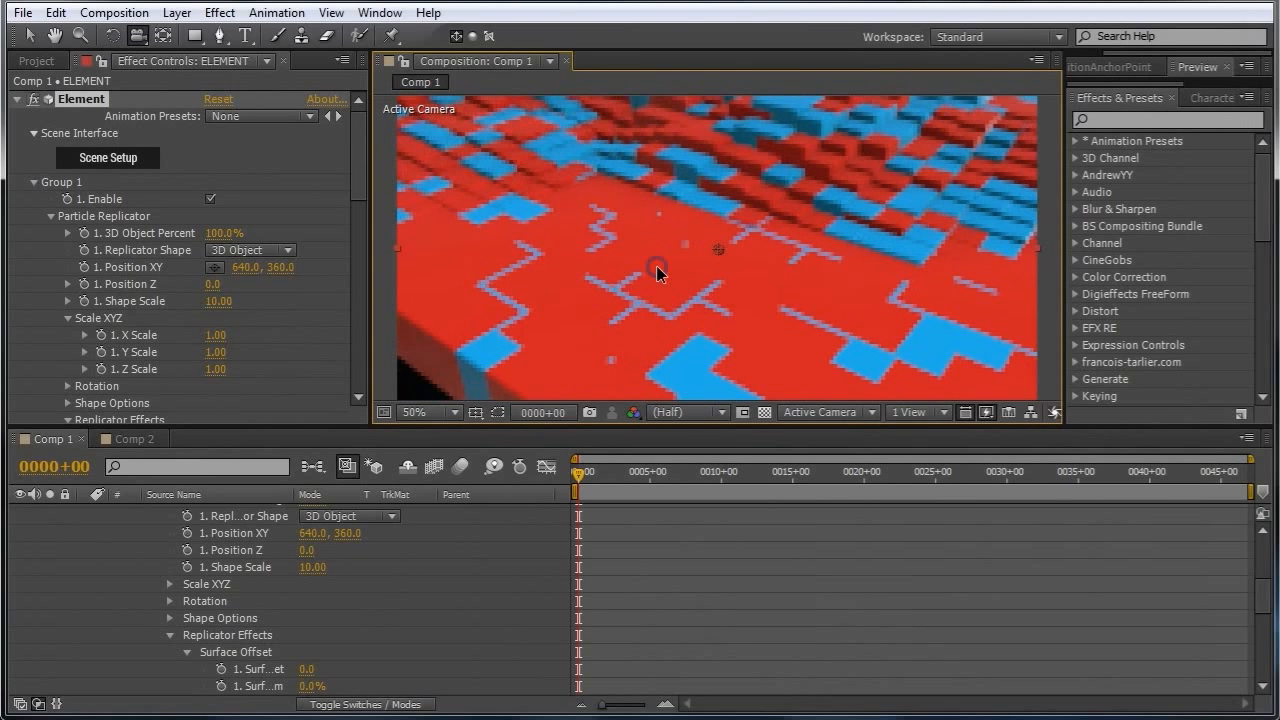
drag(717, 347, 674, 333)
drag(681, 225, 666, 458)
drag(668, 245, 604, 309)
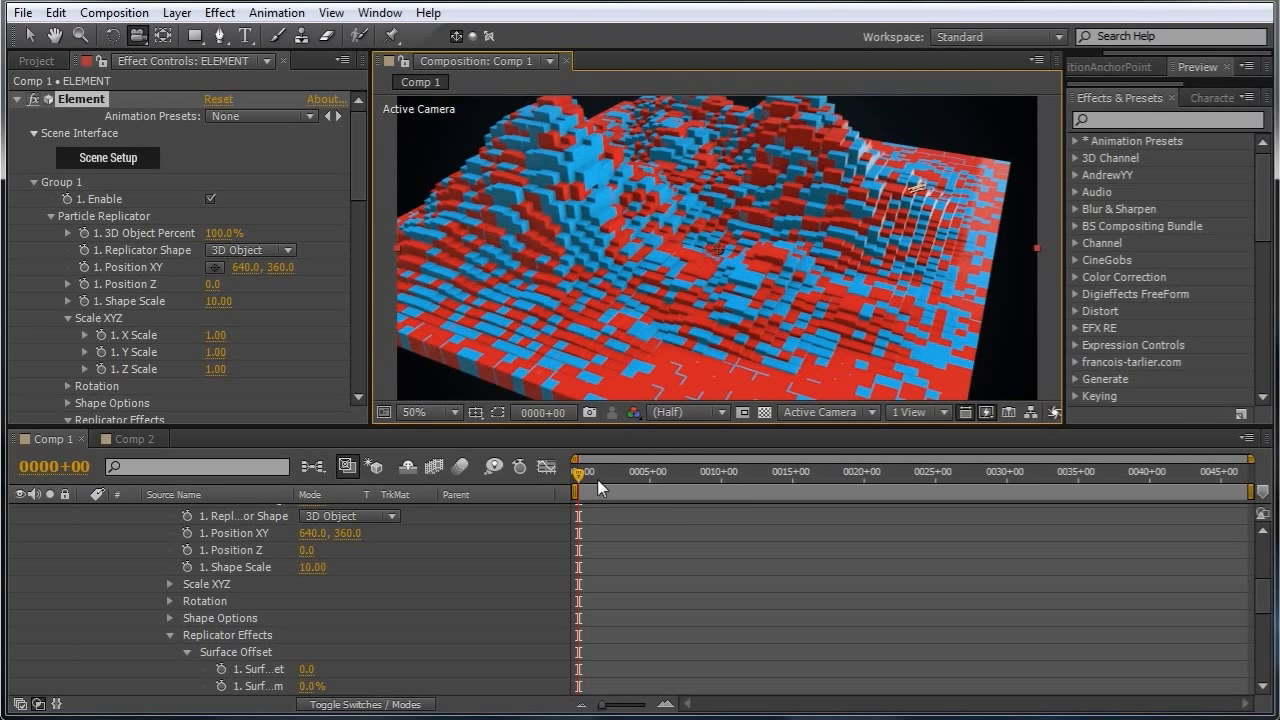
Play back the block terrain animation from the start of the timeline.
key(space)
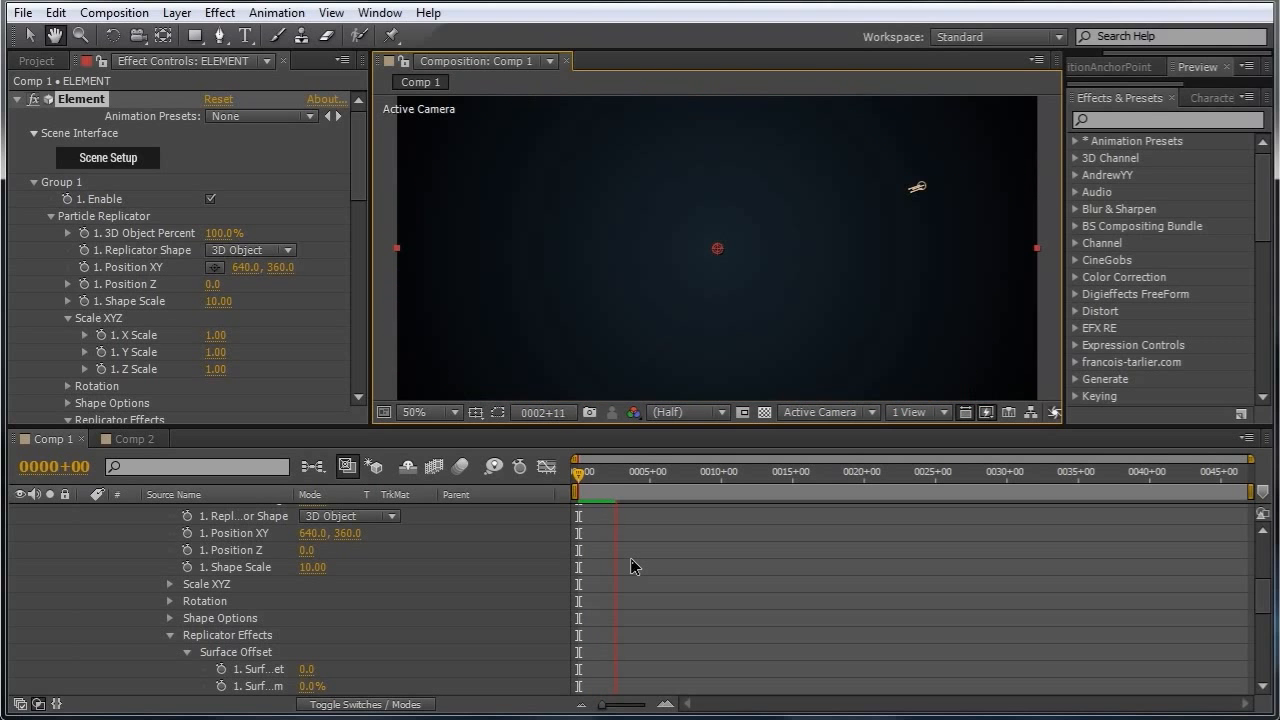
key(c)
drag(593, 477, 570, 477)
key(space)
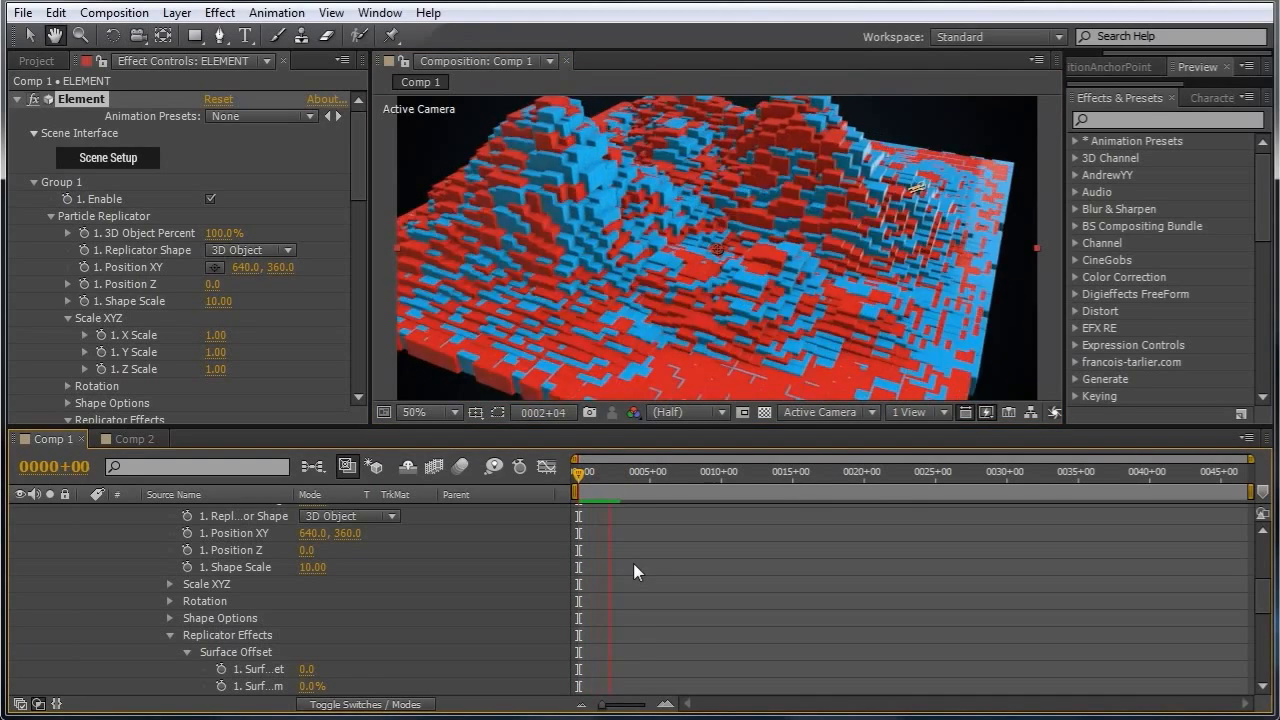
key(c)
click(588, 475)
drag(588, 475, 576, 481)
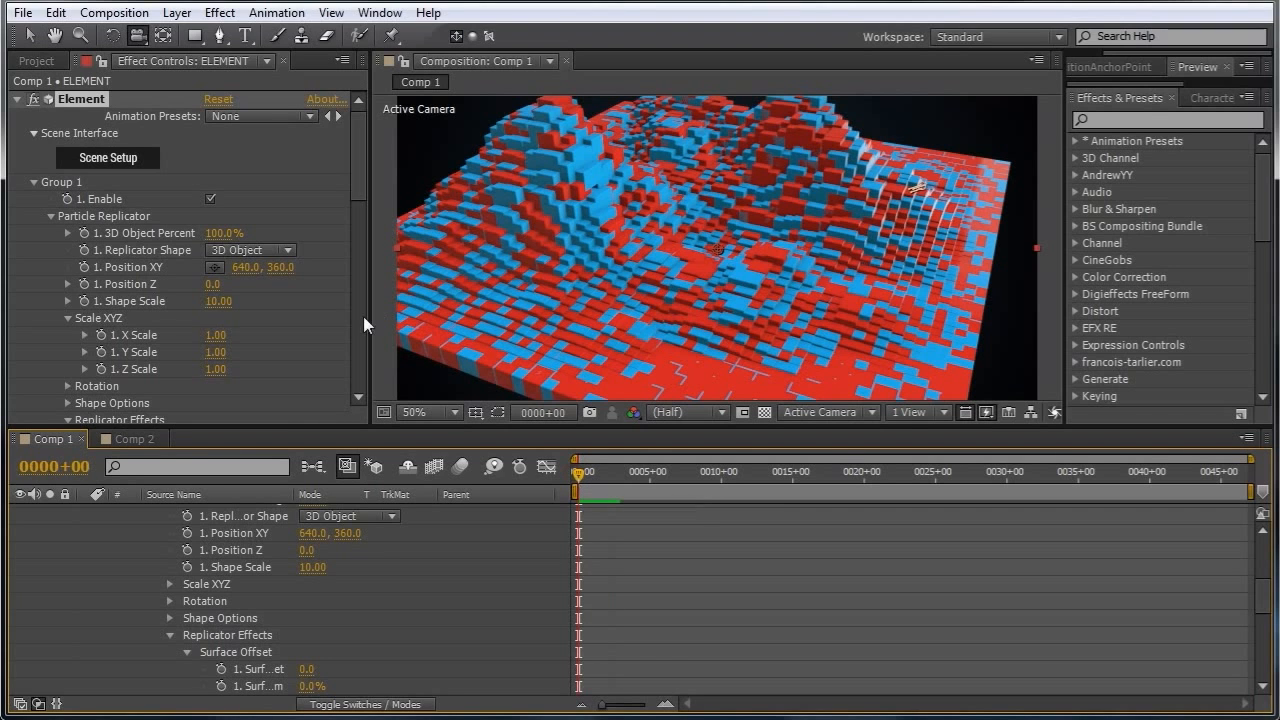
Expand Group 1's Baked Animation settings and set Frame Offset to -50 and Frame Offset Random to 50.
drag(354, 176, 357, 314)
click(69, 235)
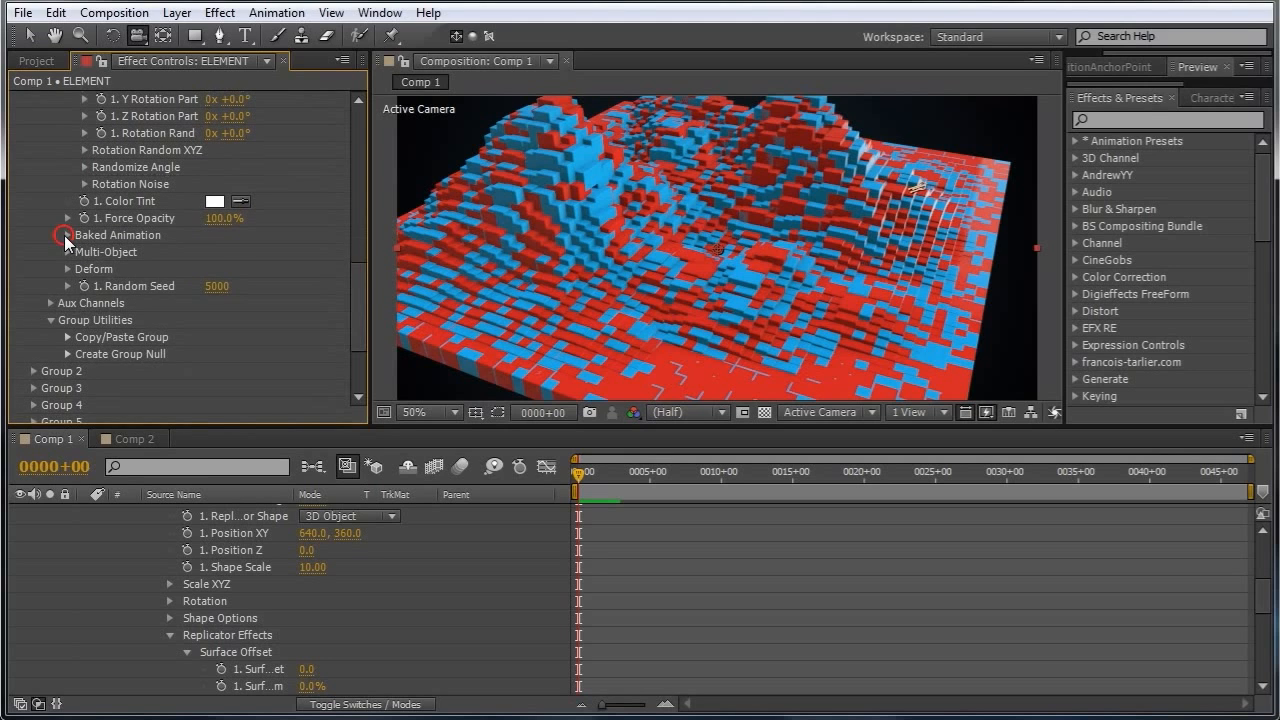
drag(357, 284, 355, 293)
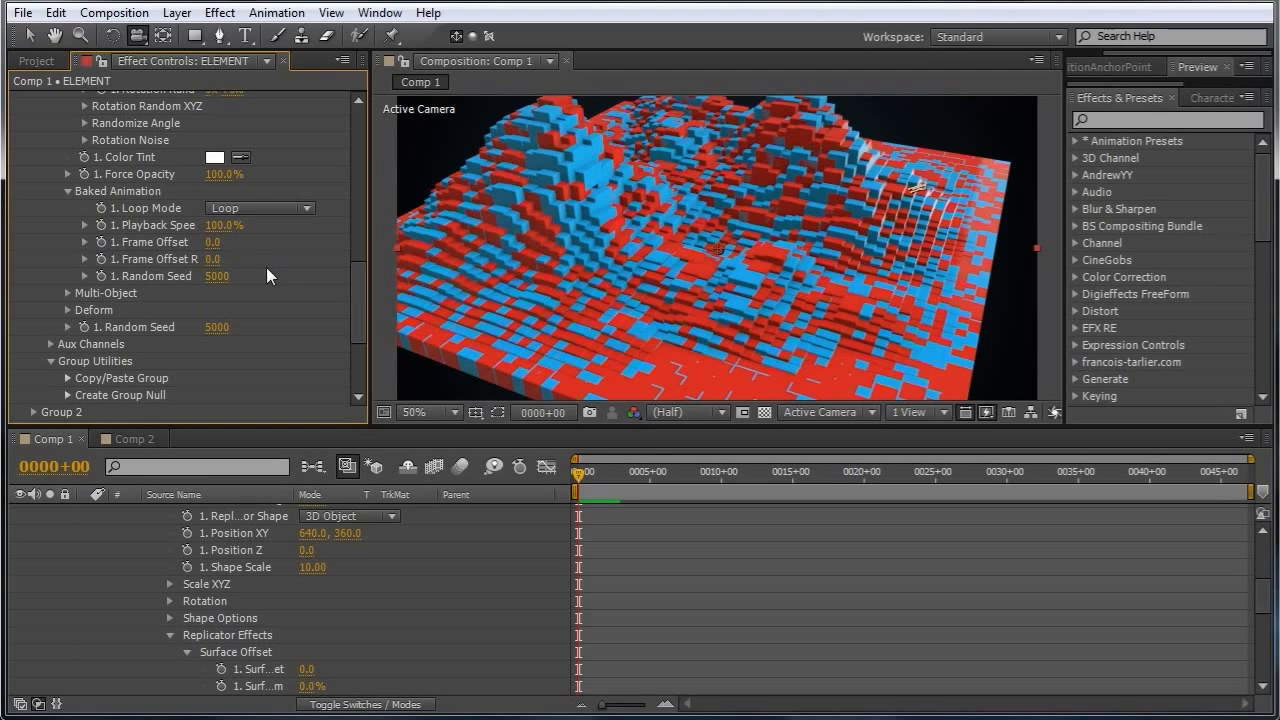
click(212, 242)
text(-50)
key(Return)
click(212, 259)
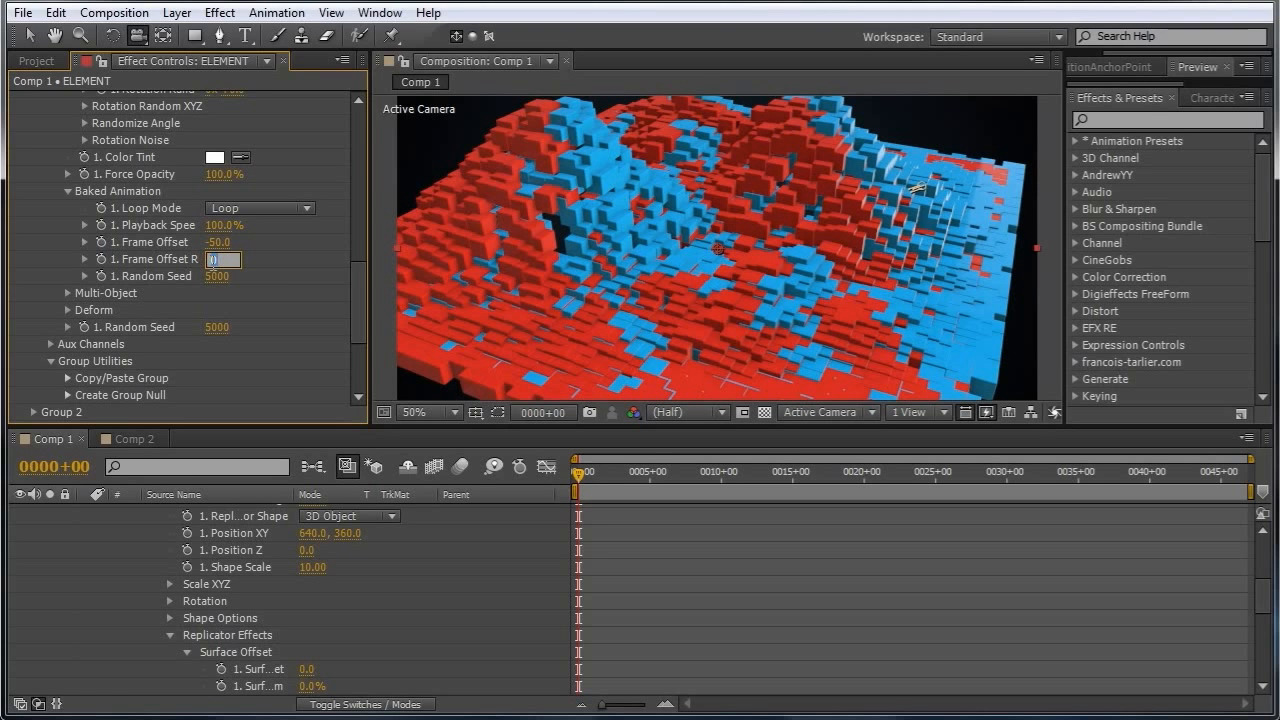
key(Return)
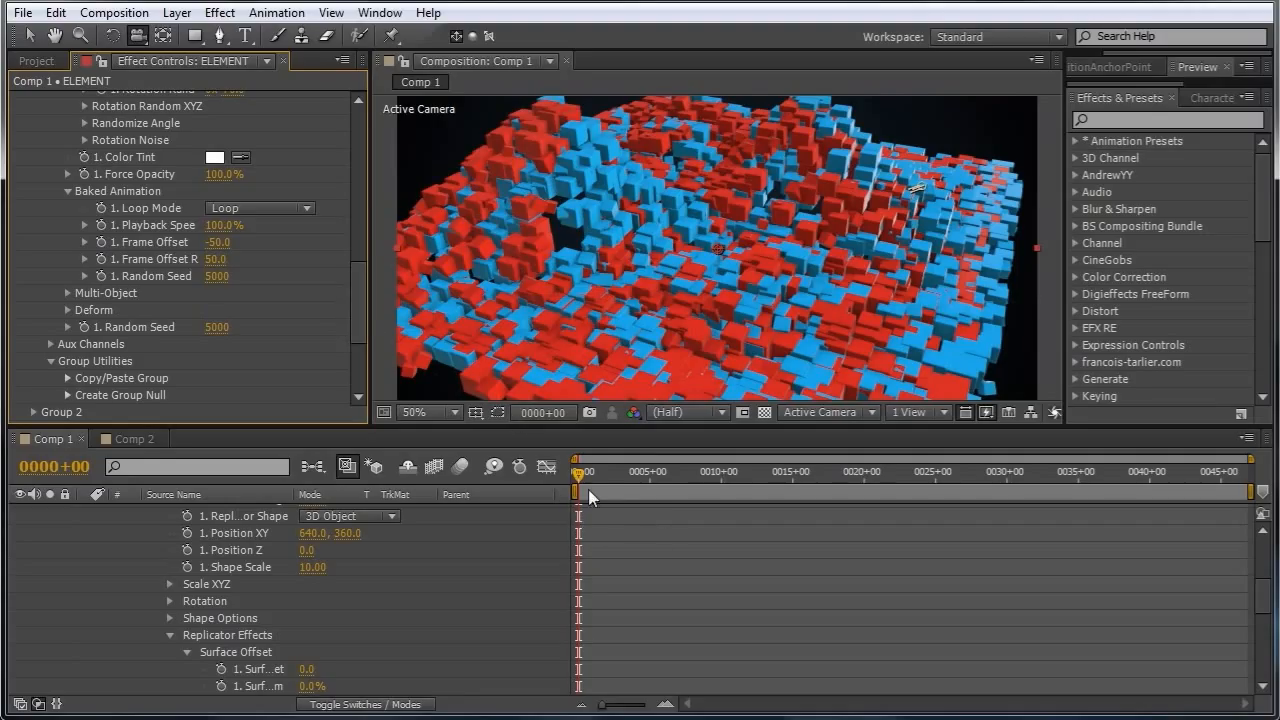
Set the Baked Animation Loop Mode to Freeze at End and preview the animation from the start.
click(306, 207)
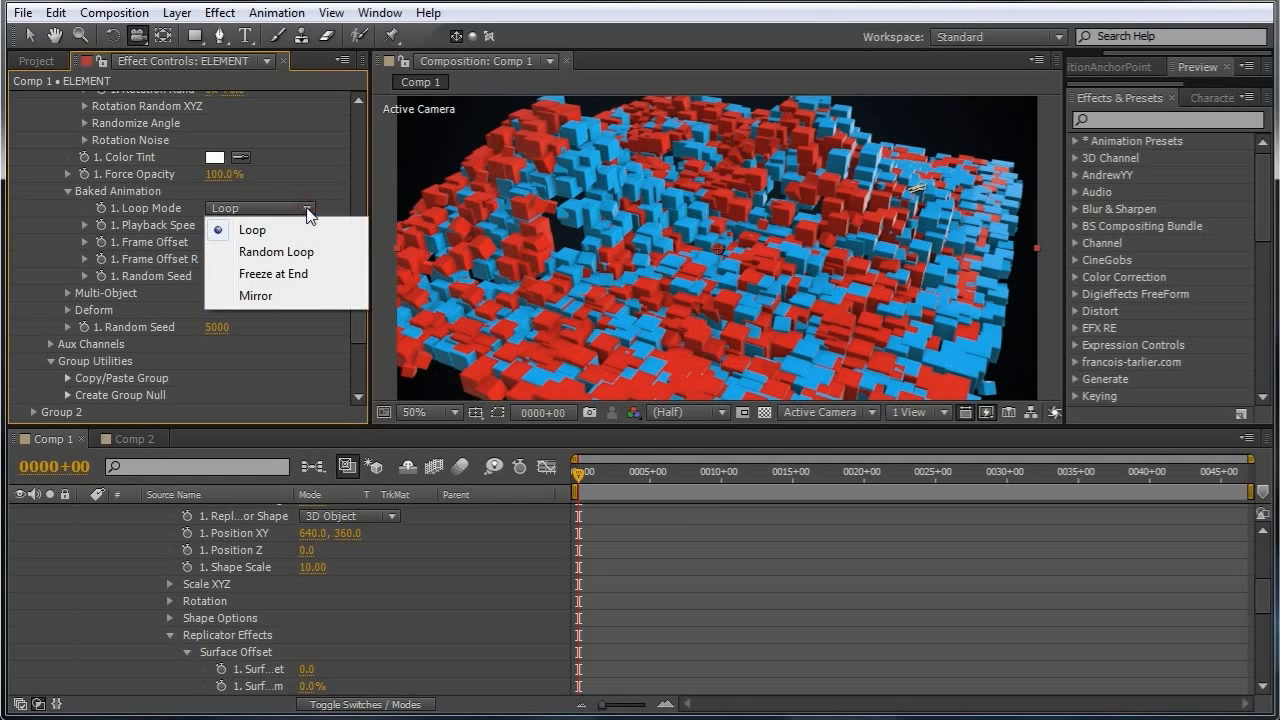
click(285, 274)
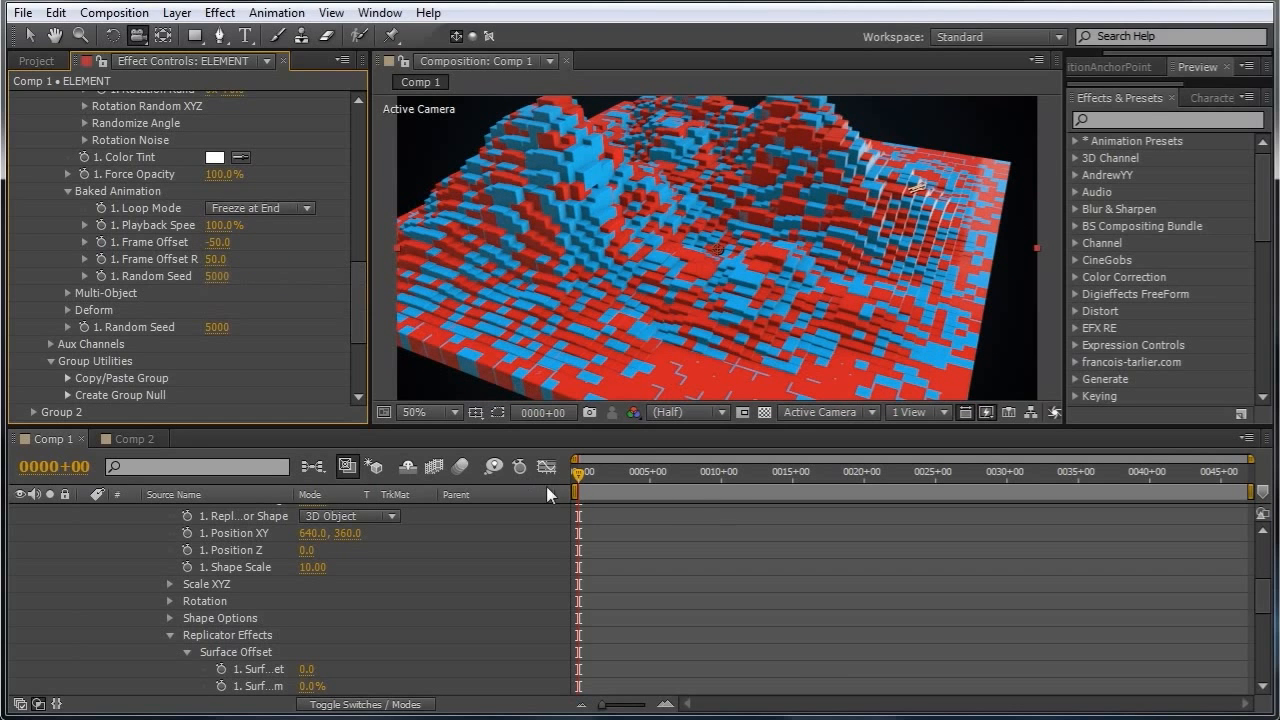
key(space)
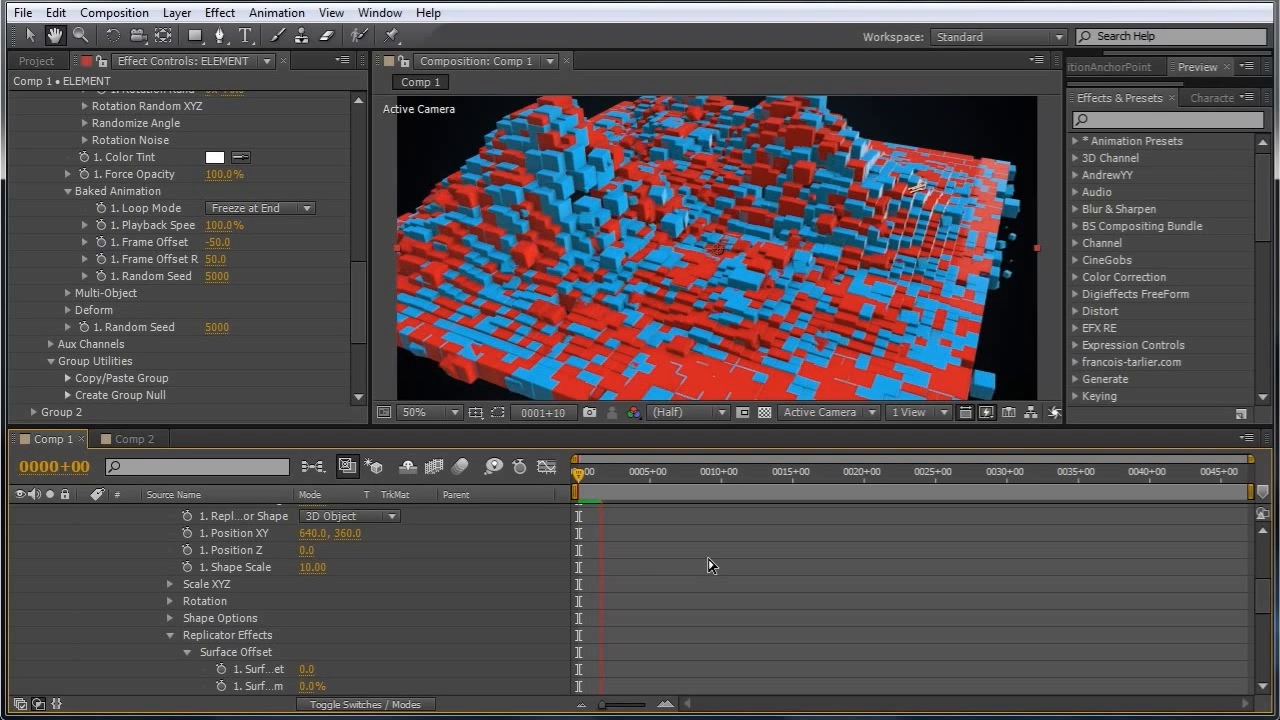
key(c)
mouse_move(583, 475)
mouse_down()
mouse_move(601, 477)
mouse_move(580, 479)
mouse_up()
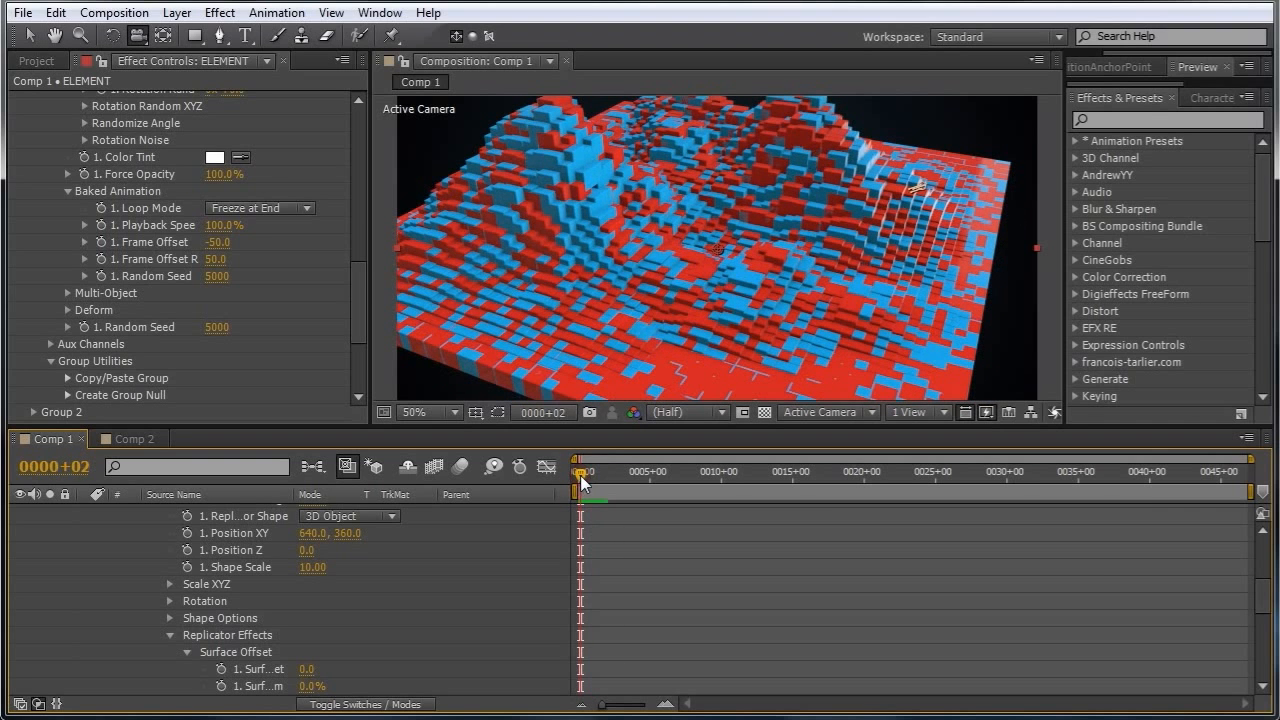
Open Scene Setup and reset the block1GnS model's Baked Animation Frame Offset.
drag(361, 299, 363, 143)
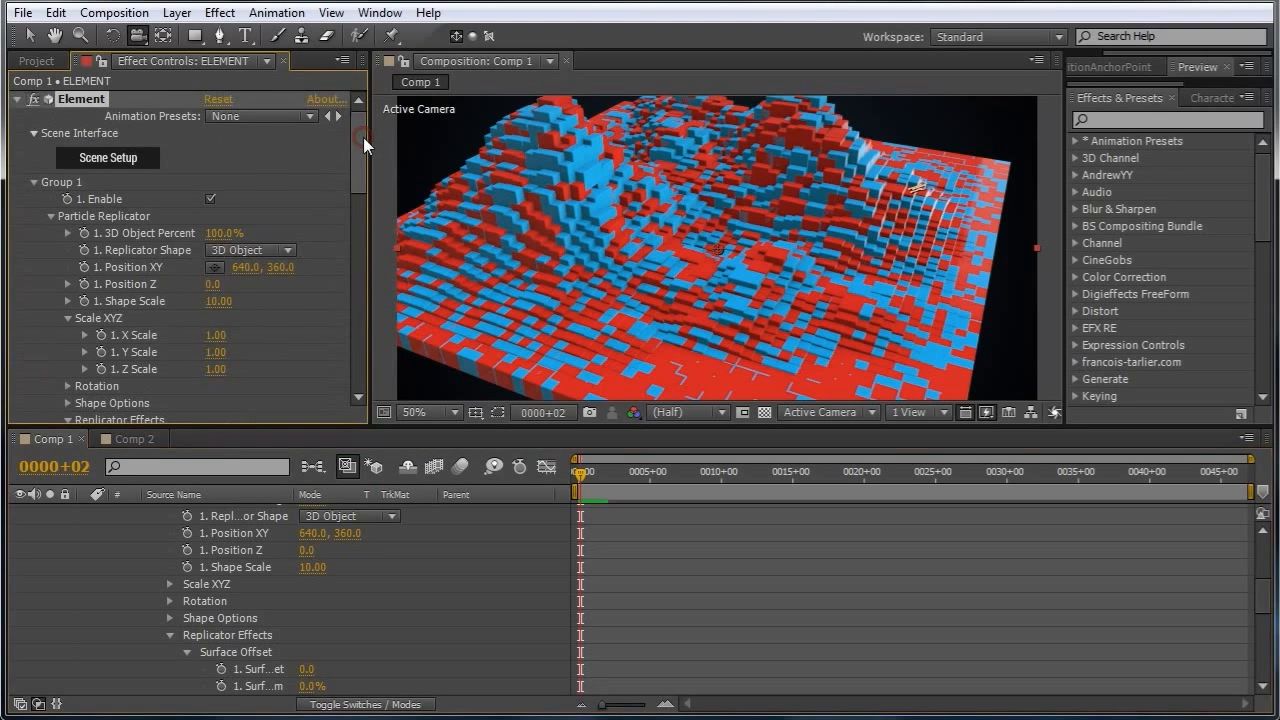
click(108, 157)
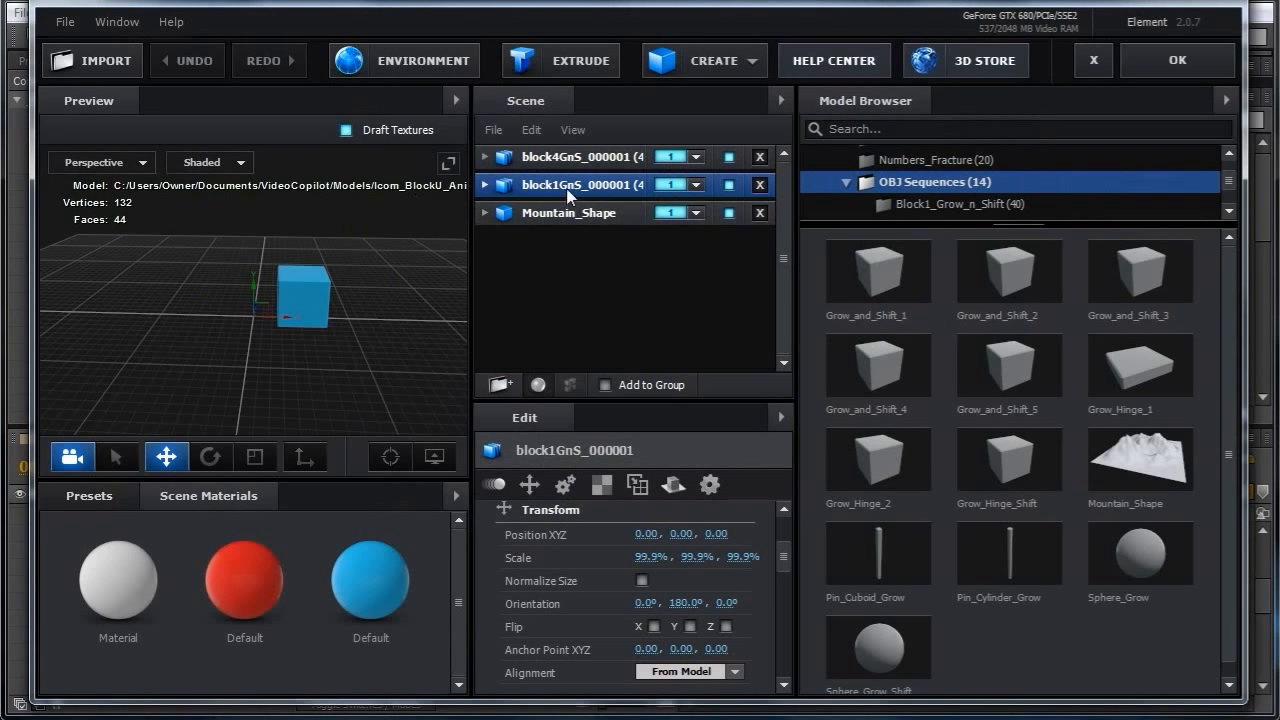
drag(787, 557, 785, 540)
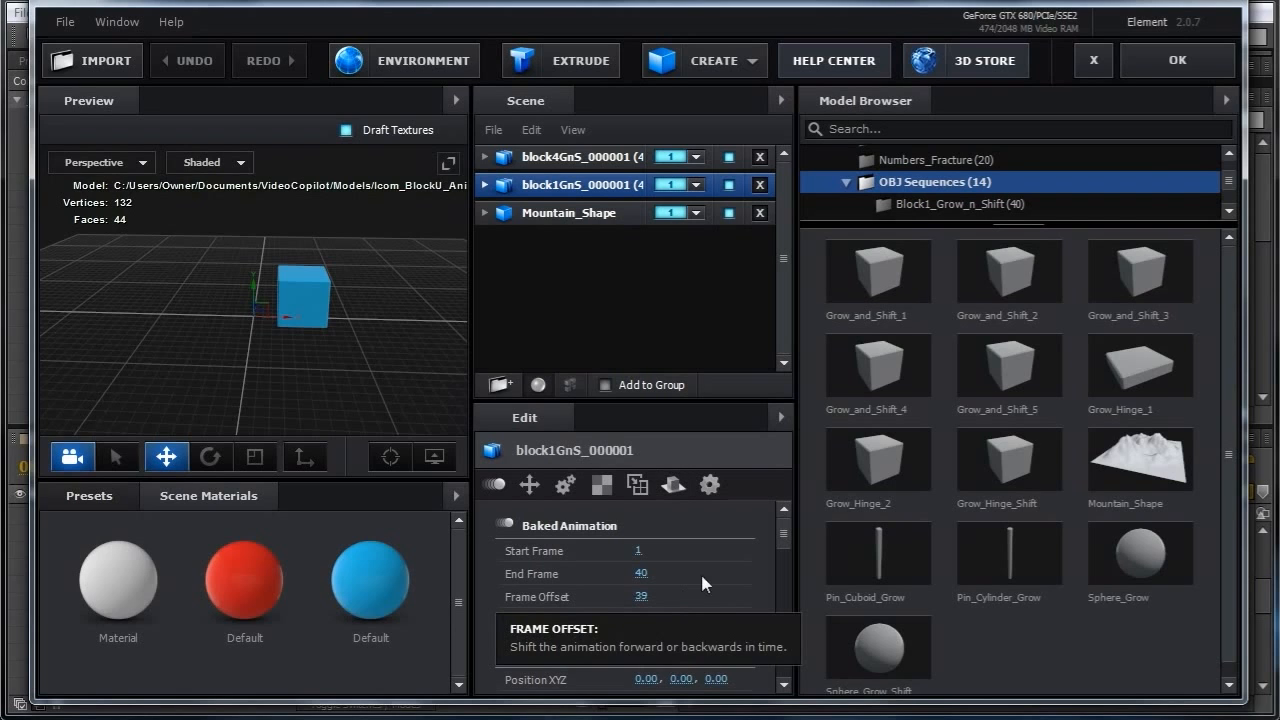
mouse_move(634, 597)
mouse_down()
mouse_move(592, 603)
mouse_move(645, 605)
mouse_up()
click(642, 598)
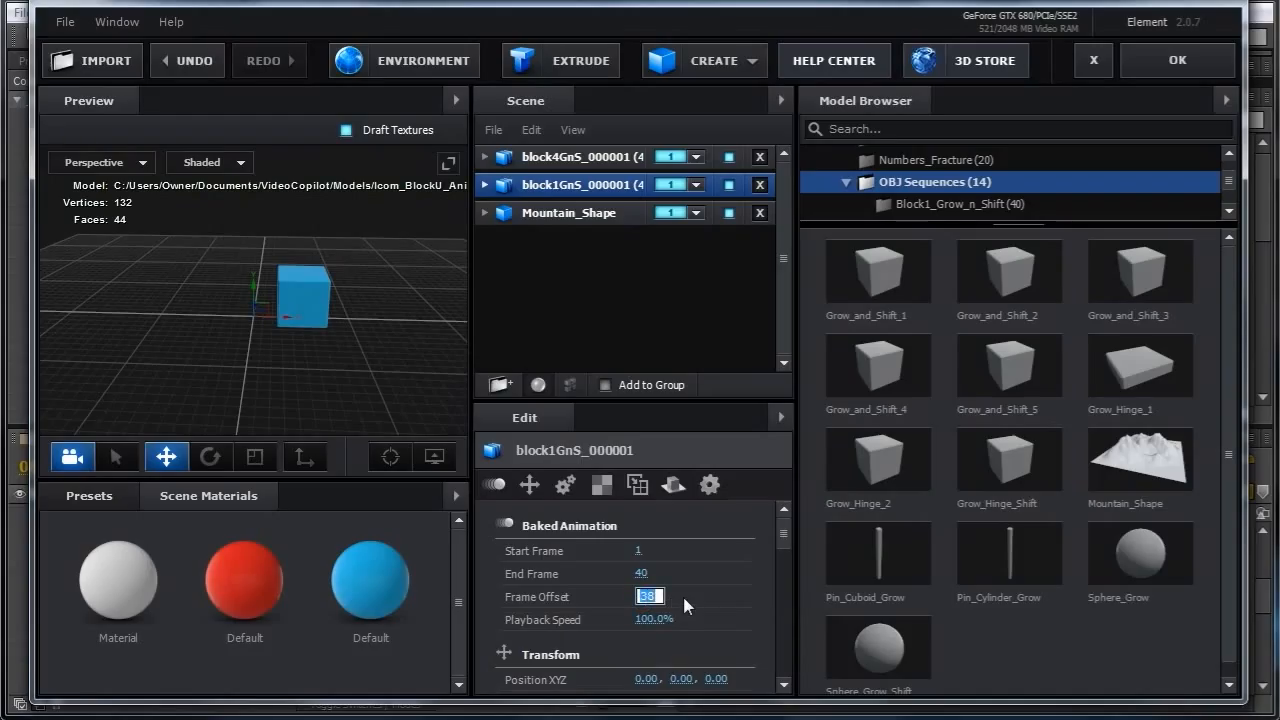
text(39)
key(Return)
drag(387, 373, 344, 368)
right_click(640, 597)
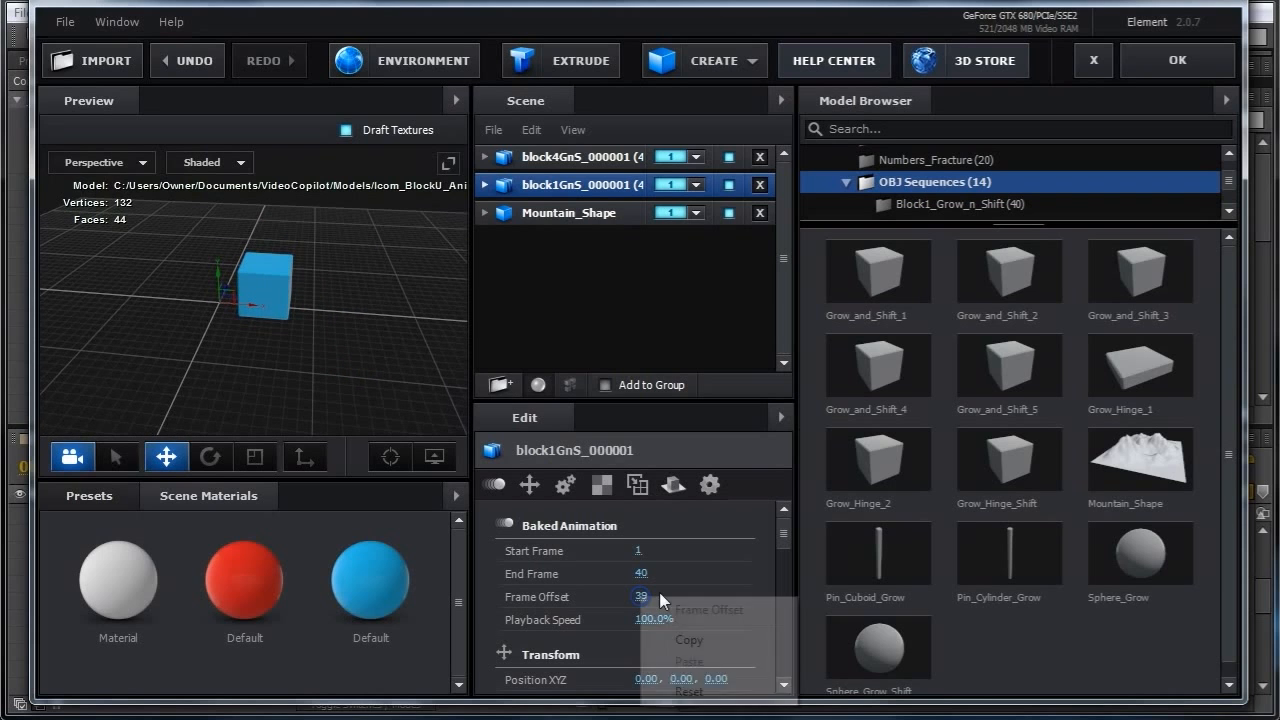
click(714, 690)
Reset the block4GnS model's Frame Offset too and close Scene Setup.
click(598, 160)
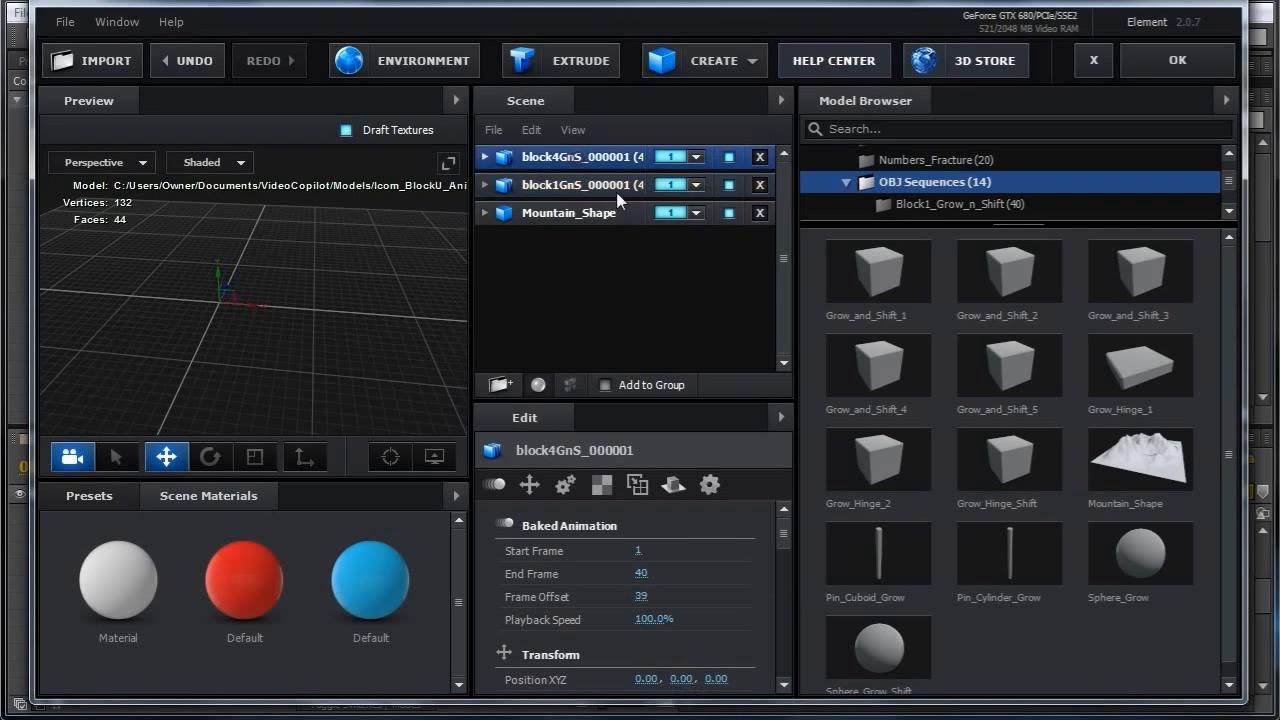
right_click(641, 599)
click(720, 691)
click(1126, 63)
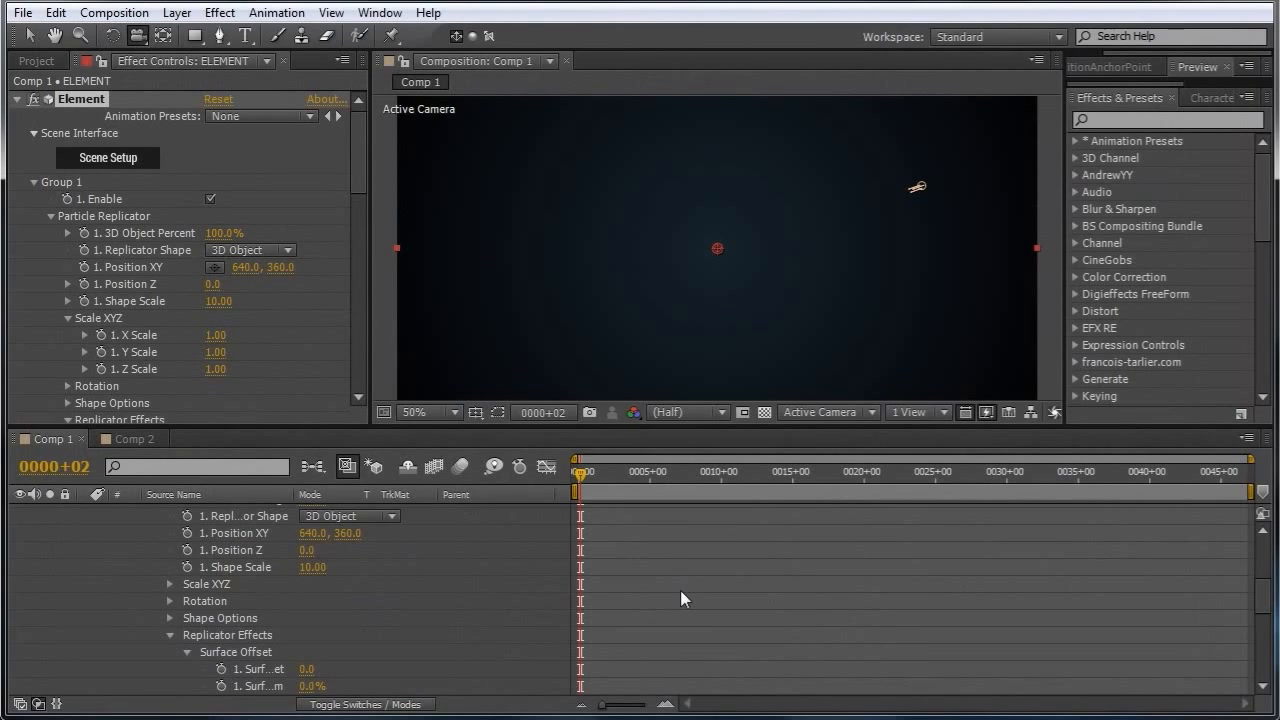
Preview the terrain build-up animation from the first frame.
key(space)
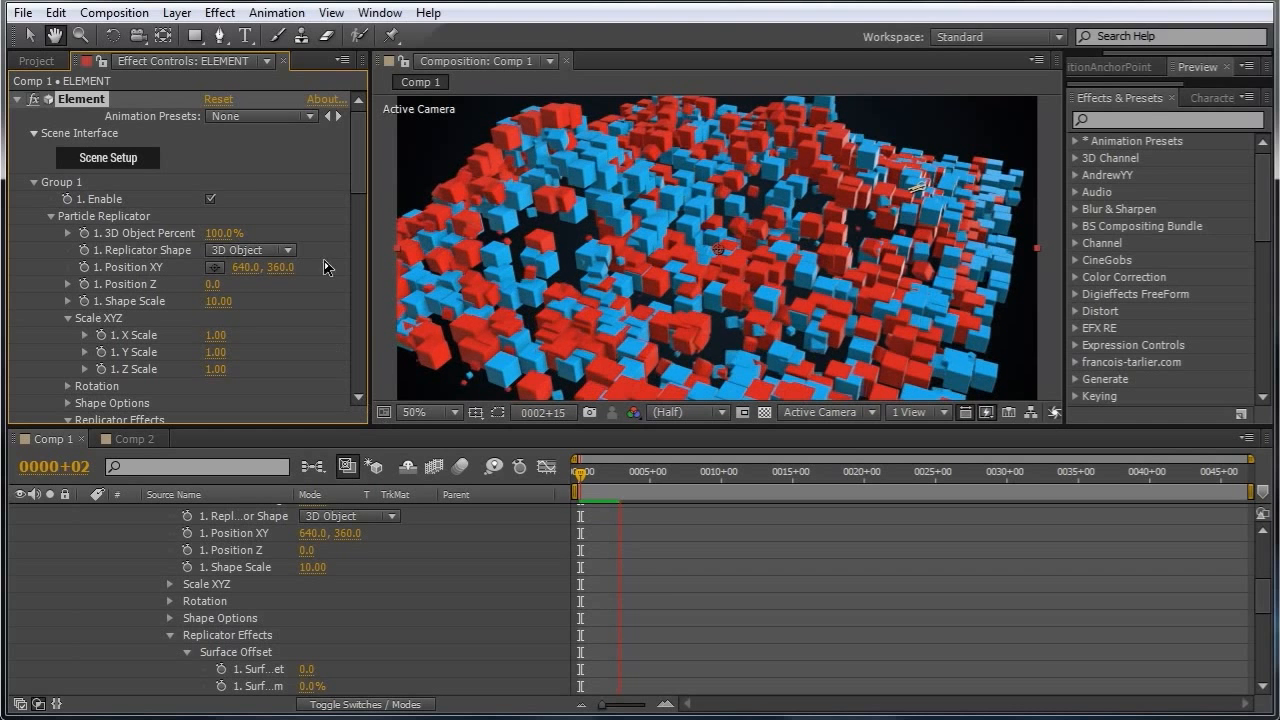
key(c)
drag(358, 170, 356, 330)
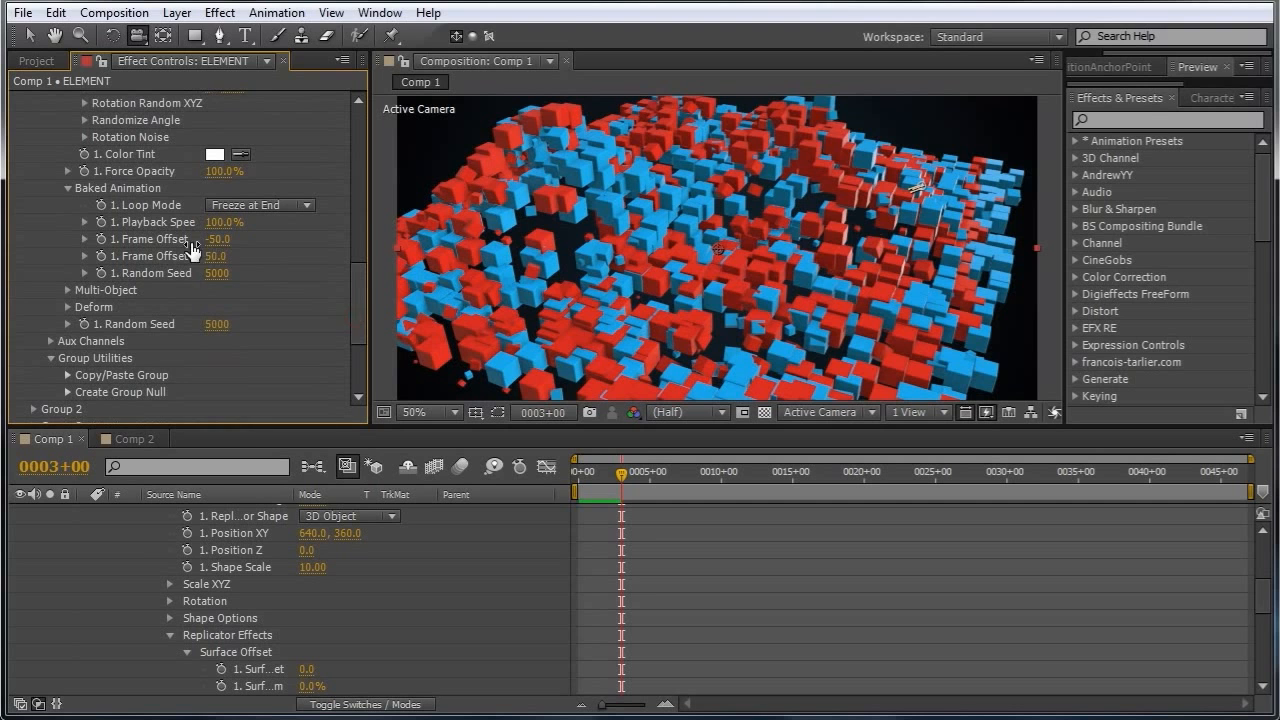
key(space)
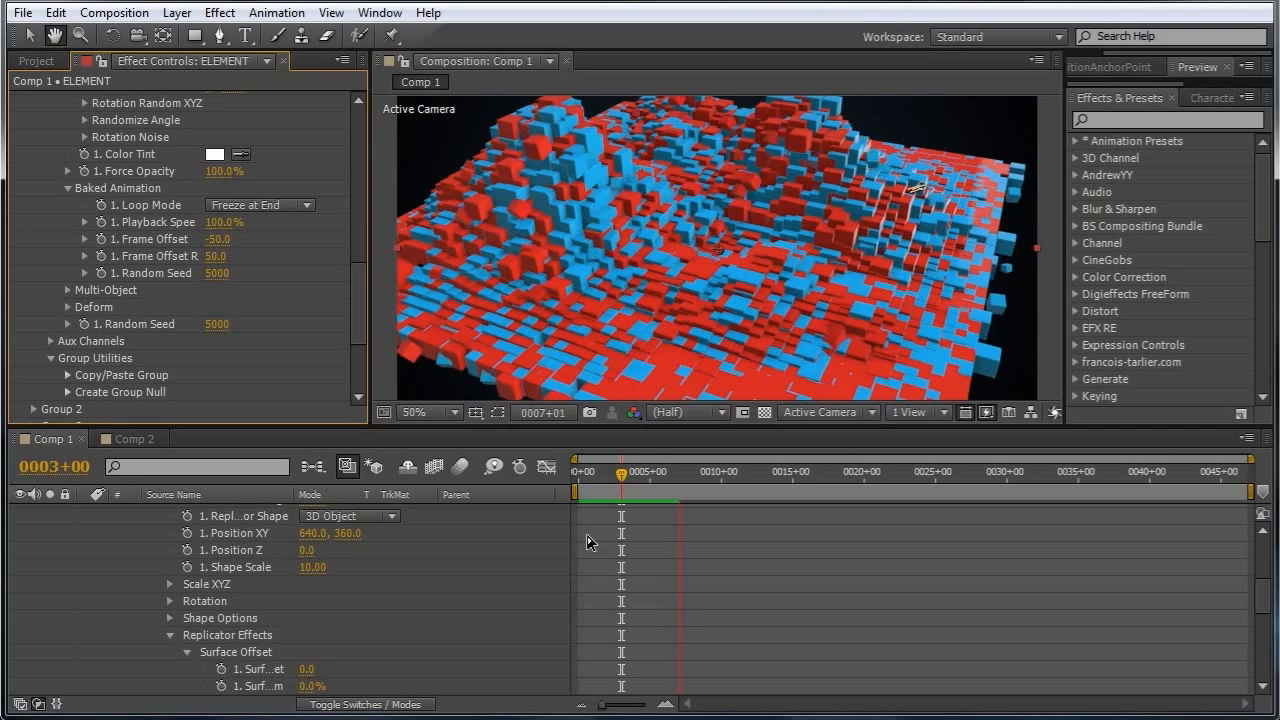
key(y)
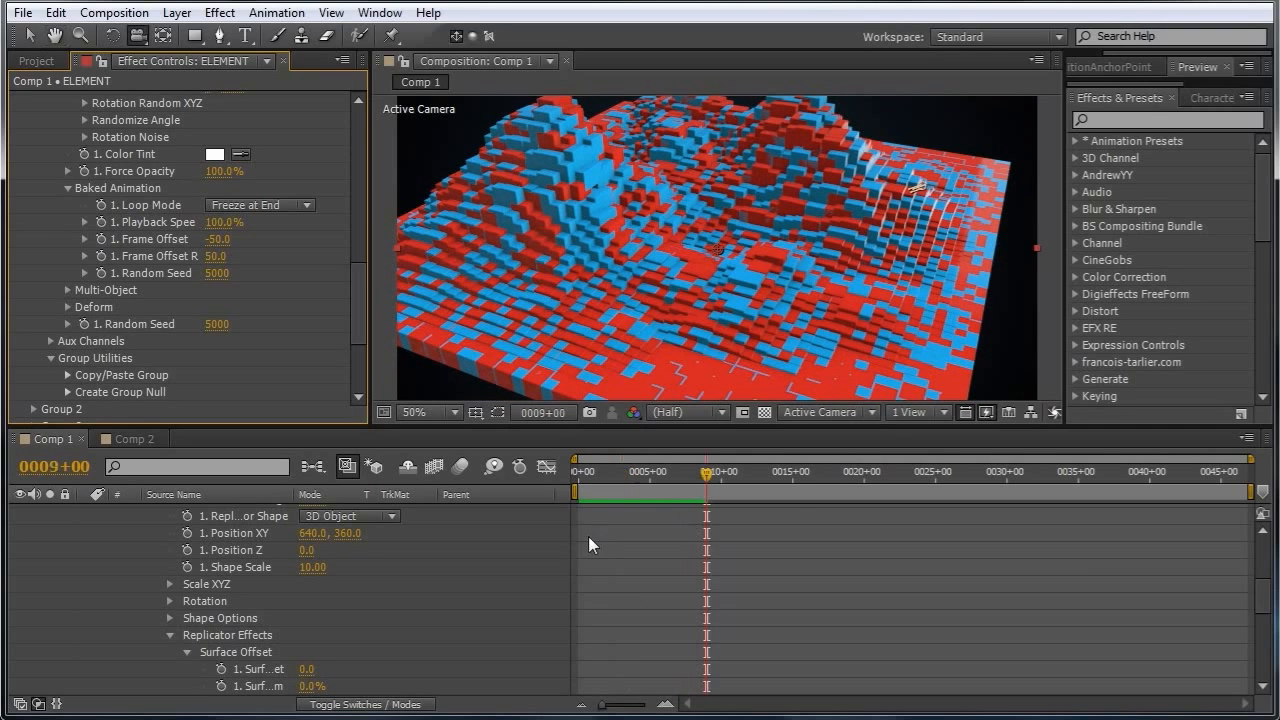
click(579, 474)
key(space)
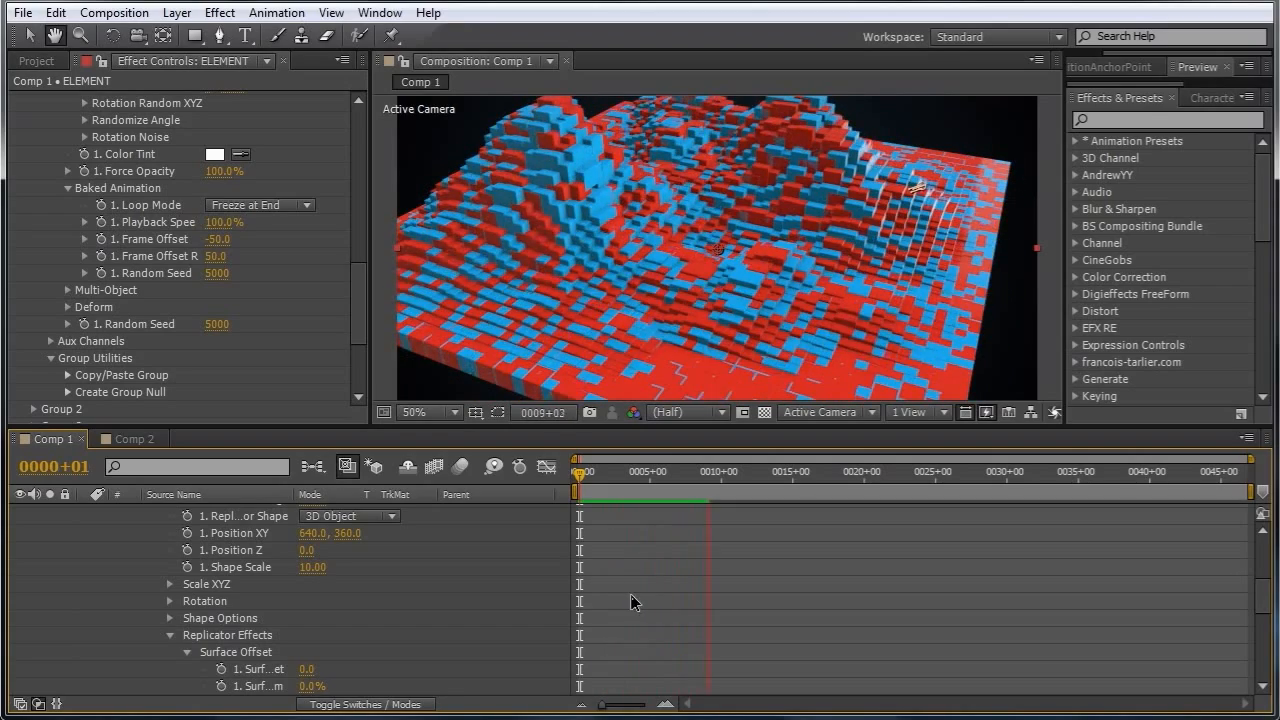
drag(593, 477, 709, 483)
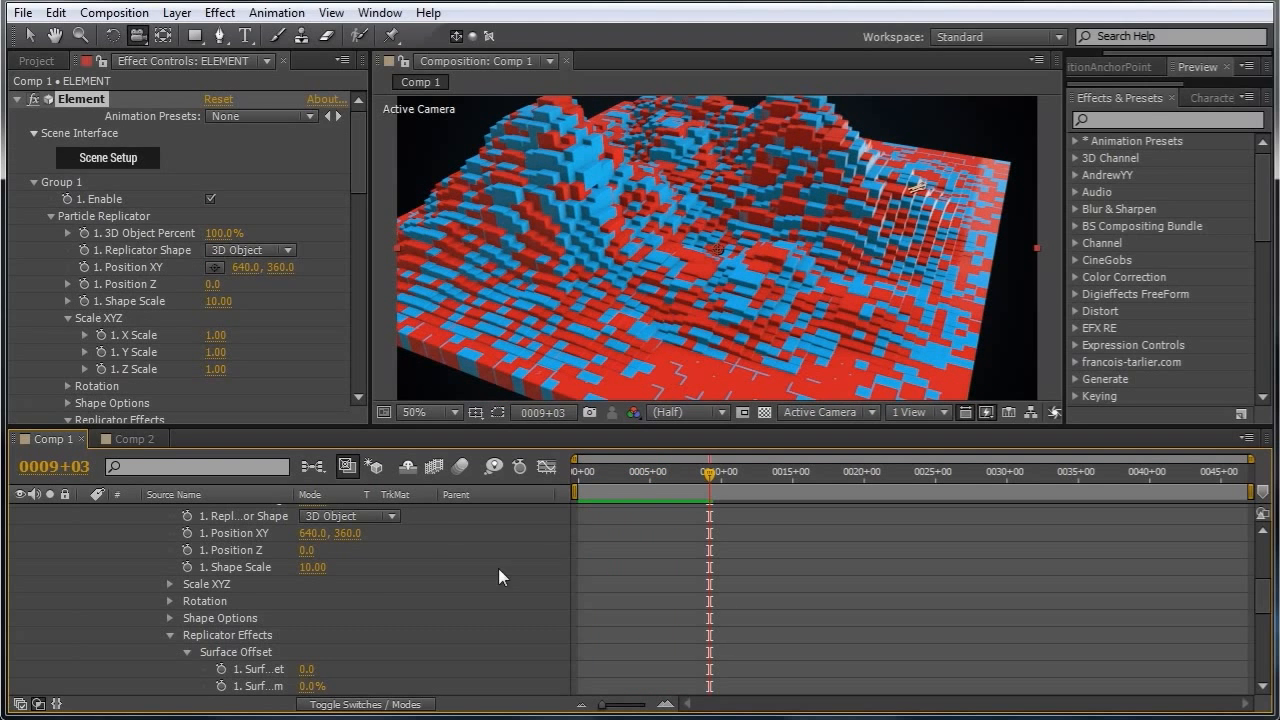
Switch to Comp 2, open its Scene Setup and add the Mountain_Shape model from the Icom_BlockU_Animation_Toolkit OBJ Sequences.
click(143, 437)
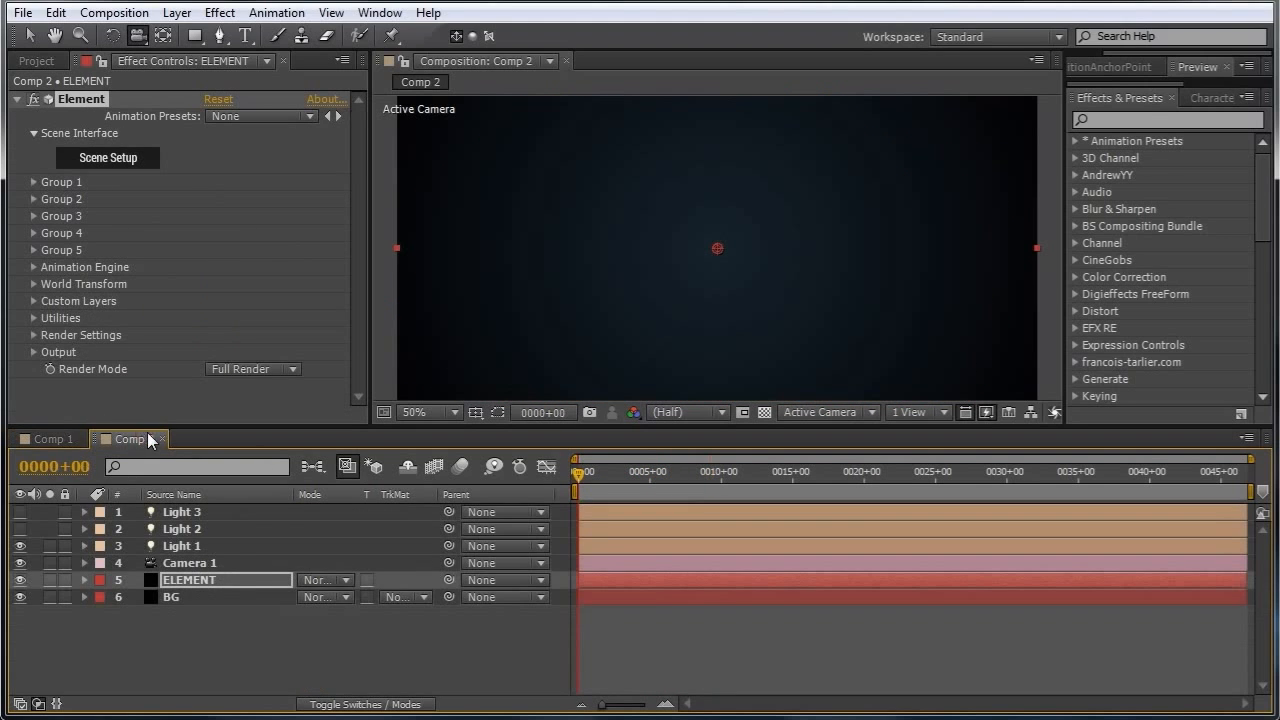
click(110, 159)
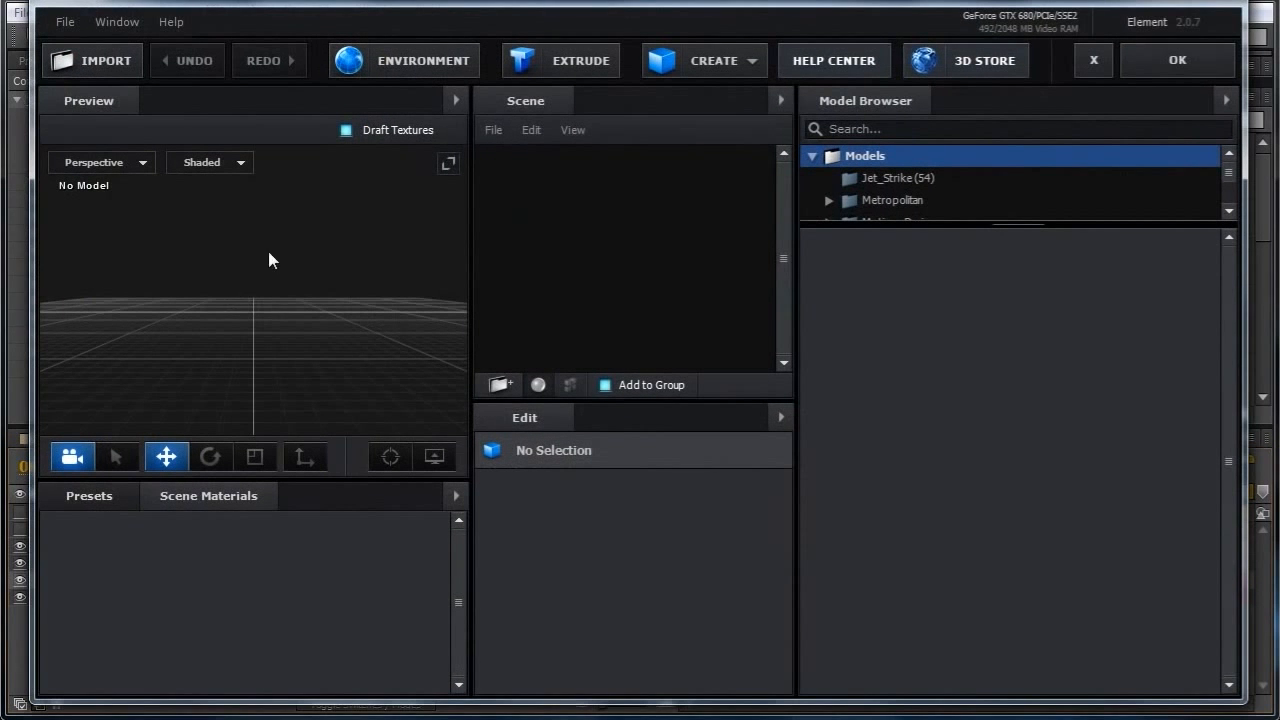
drag(909, 222, 909, 484)
double_click(880, 346)
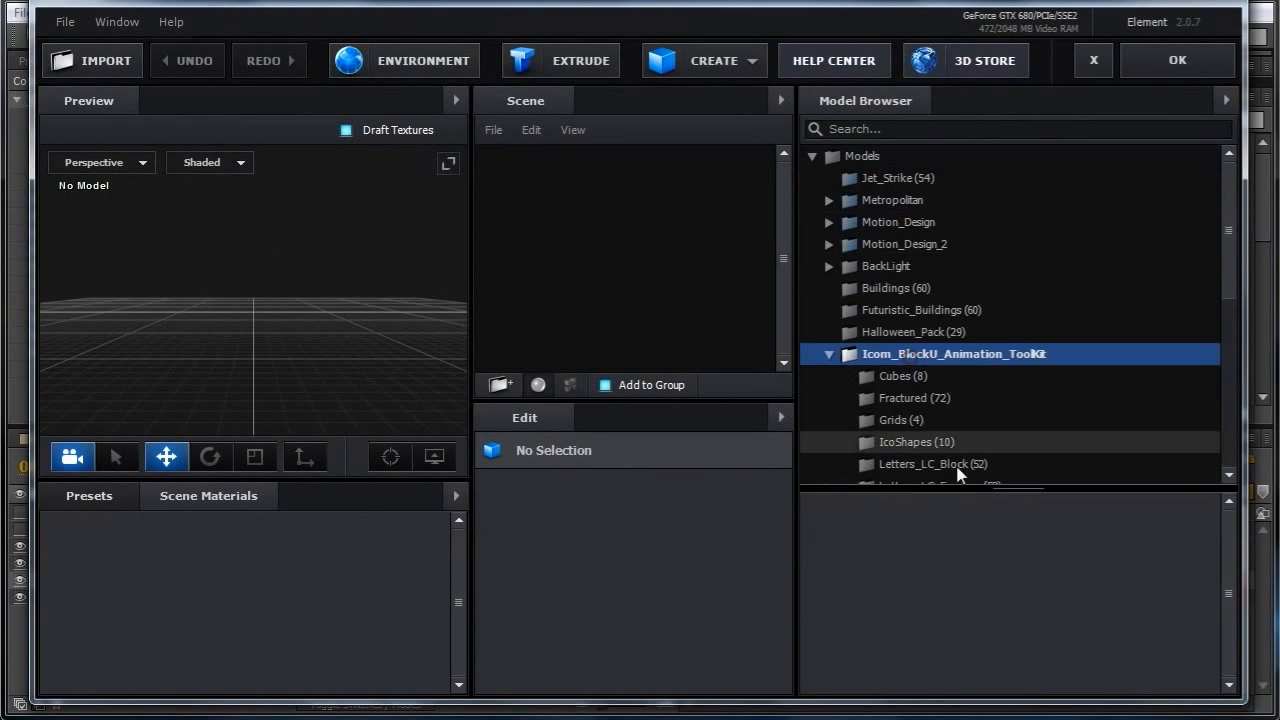
scroll(939, 400, down, 3)
click(900, 377)
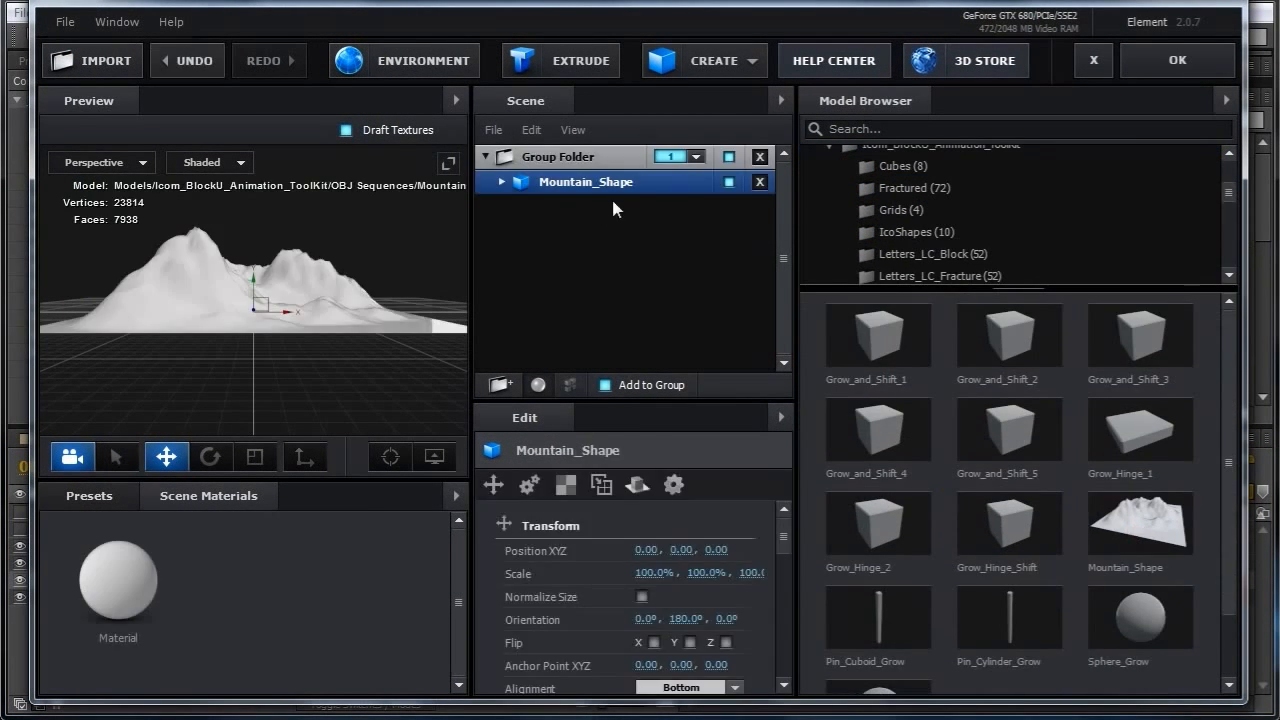
Create a new scene material and browse the OBJ Sequences models in the model browser.
right_click(316, 562)
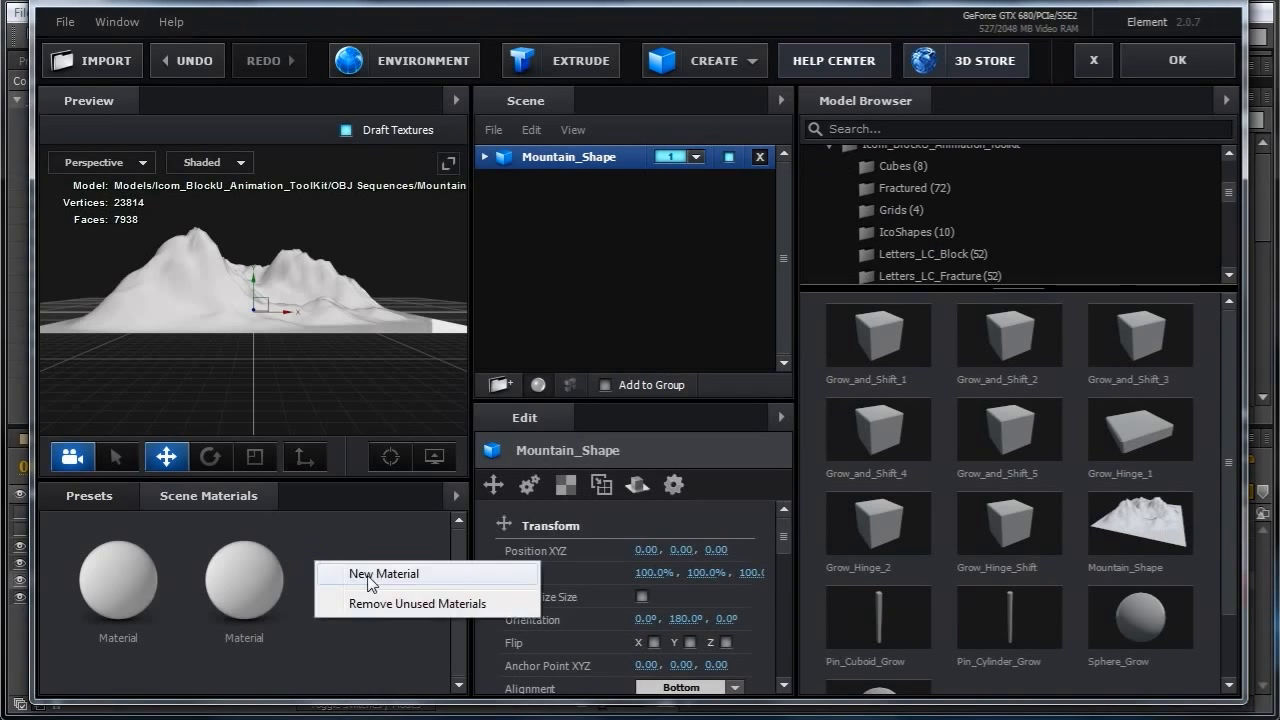
click(360, 571)
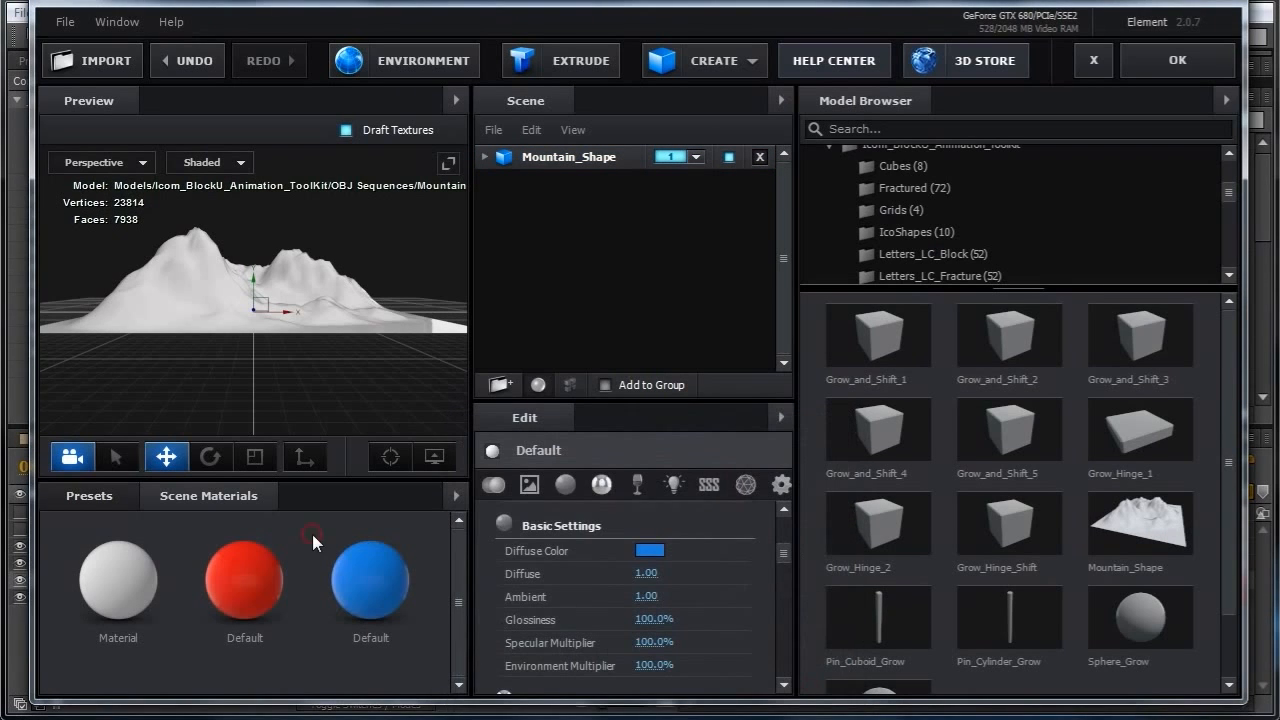
scroll(1240, 453, down, 1)
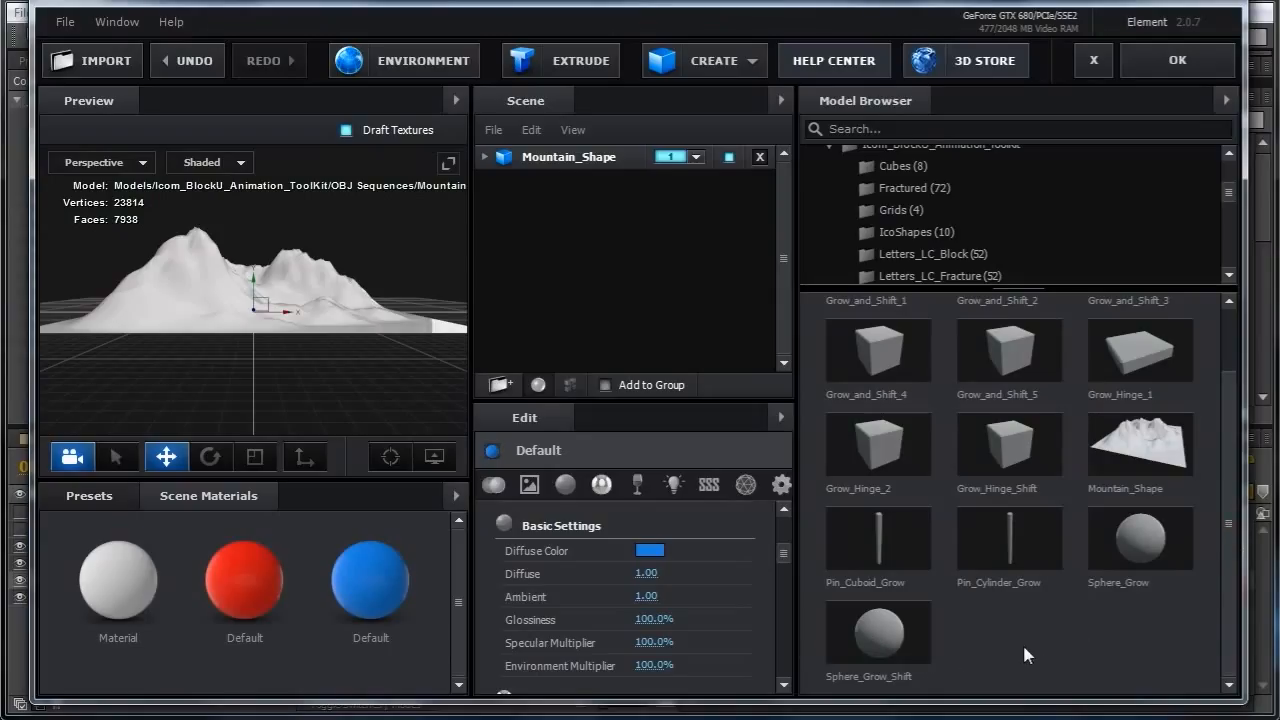
scroll(1234, 525, up, 1)
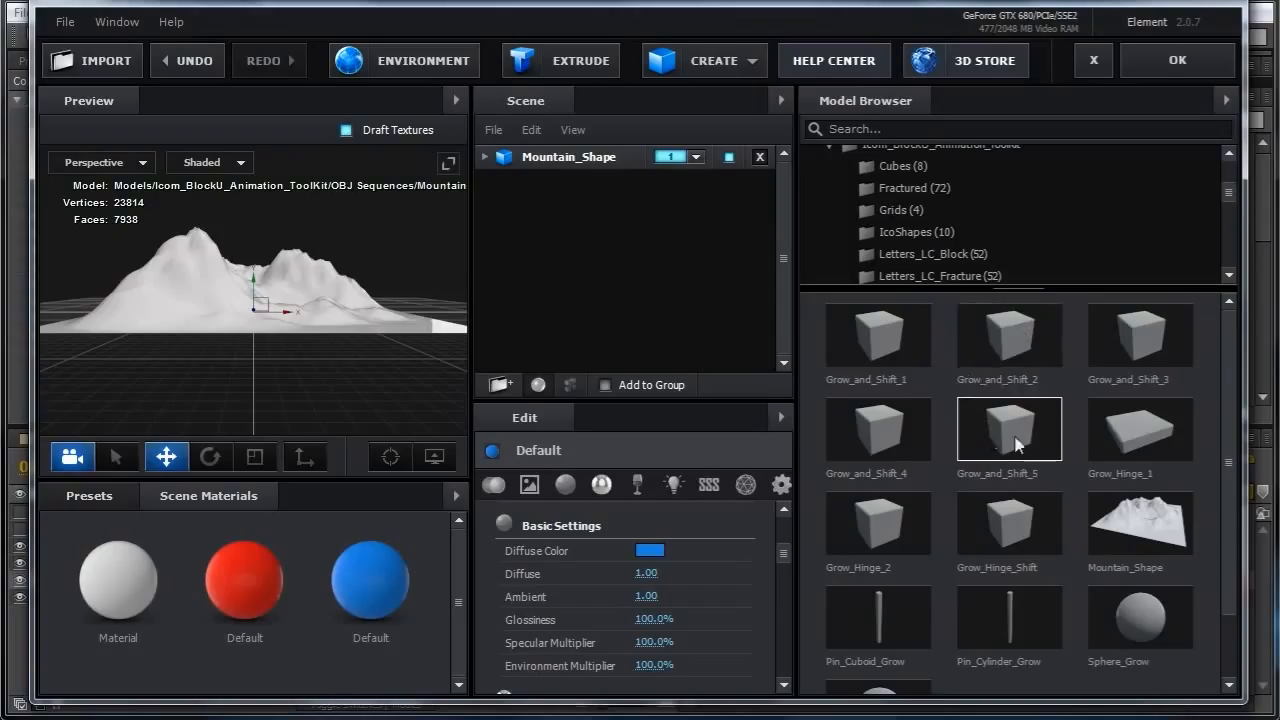
drag(1230, 364, 1235, 425)
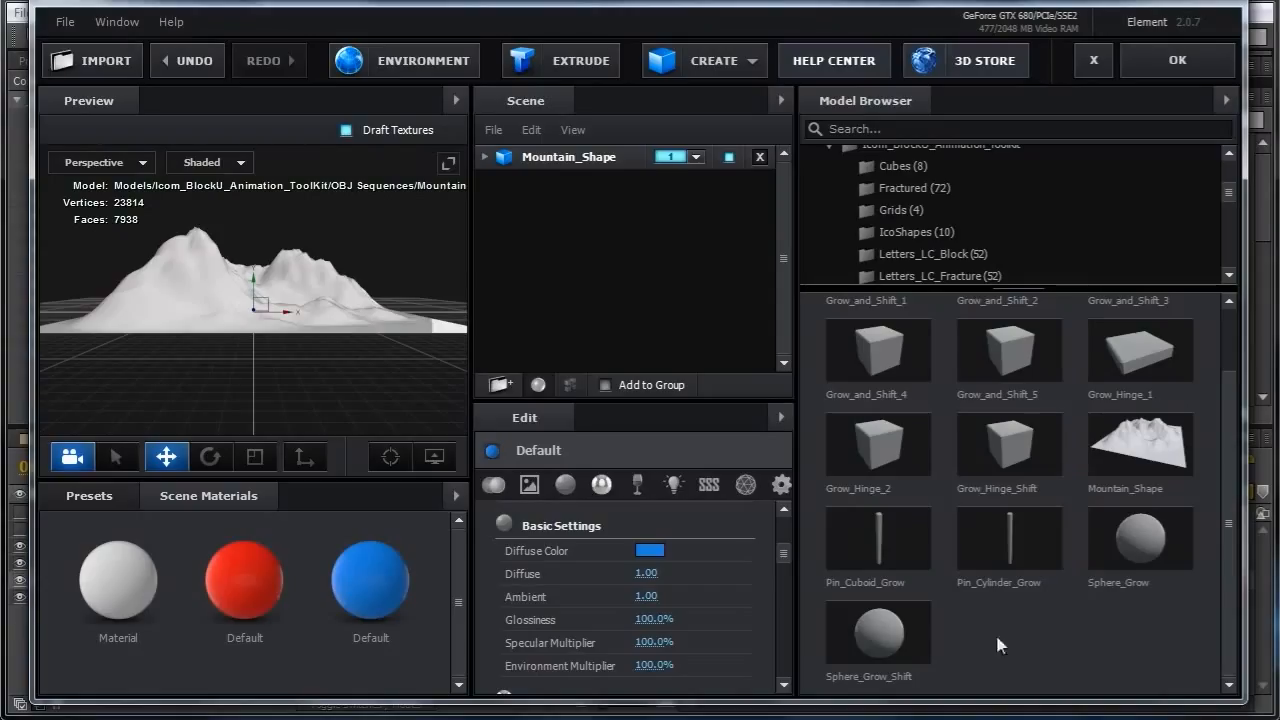
scroll(1221, 580, up, 2)
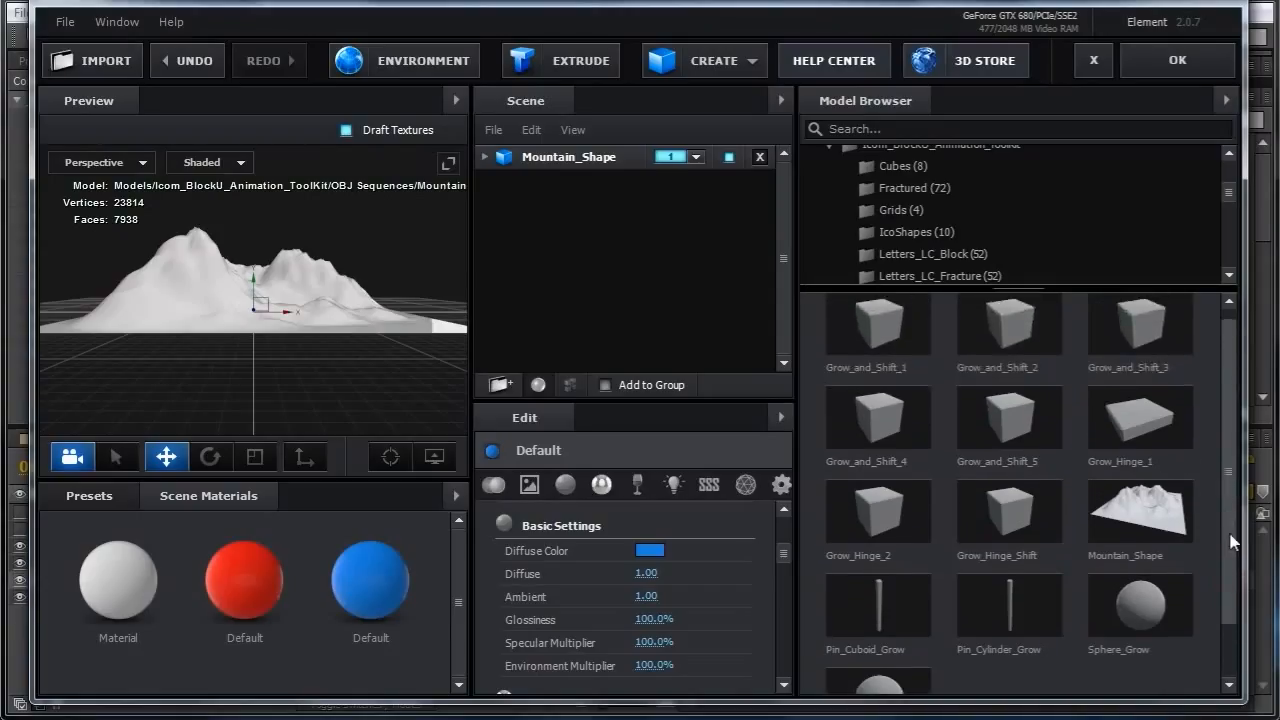
scroll(1232, 541, down, 2)
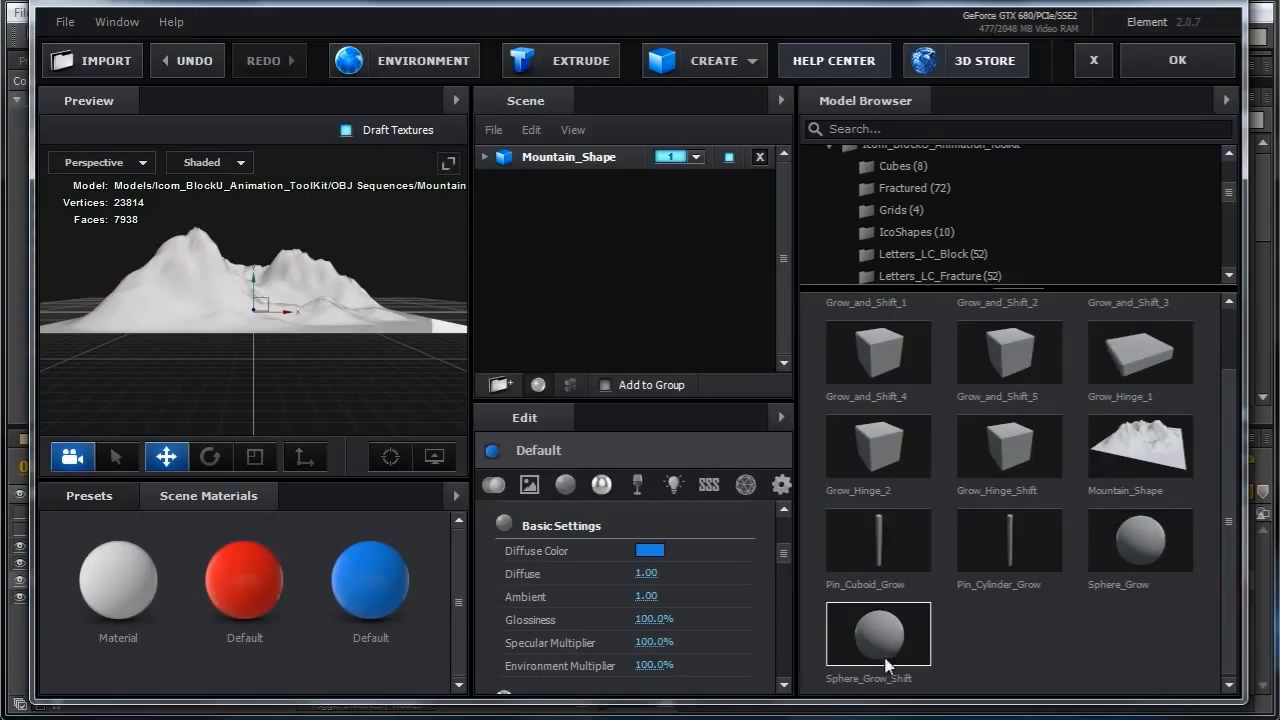
drag(1228, 612, 1228, 618)
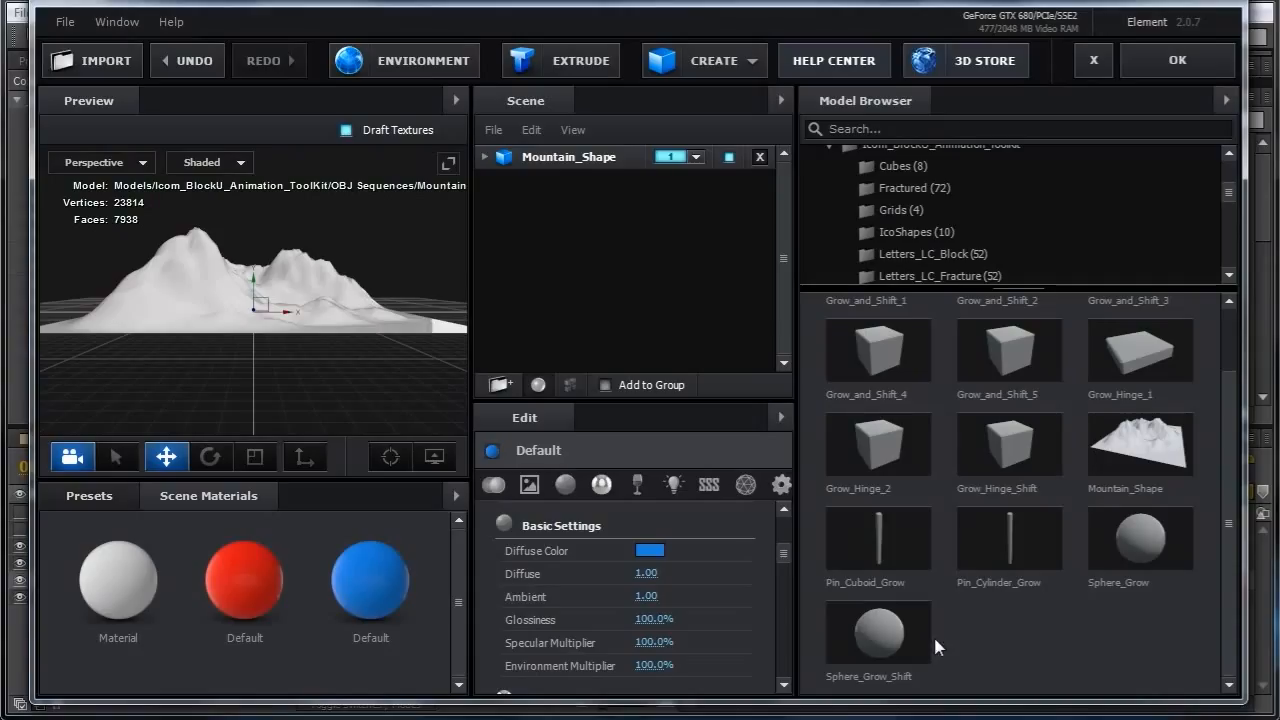
Add two Sphere_Grow_Shift models to the scene.
click(890, 636)
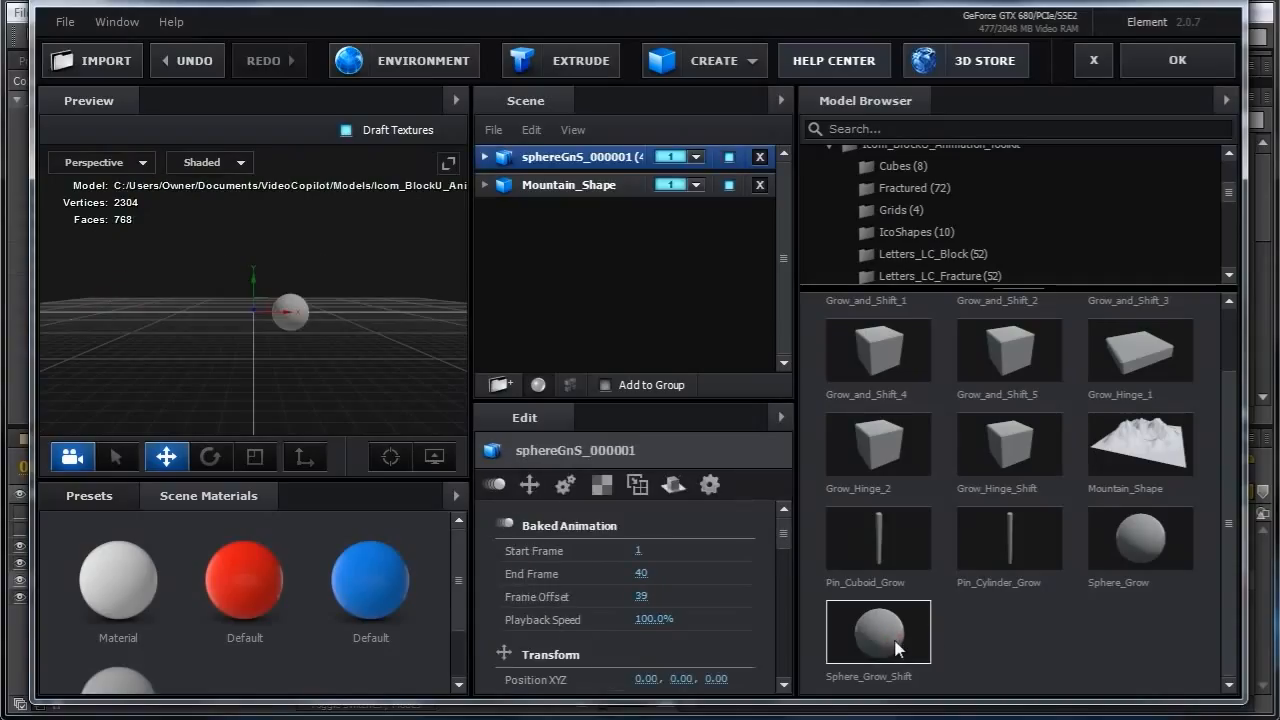
click(878, 632)
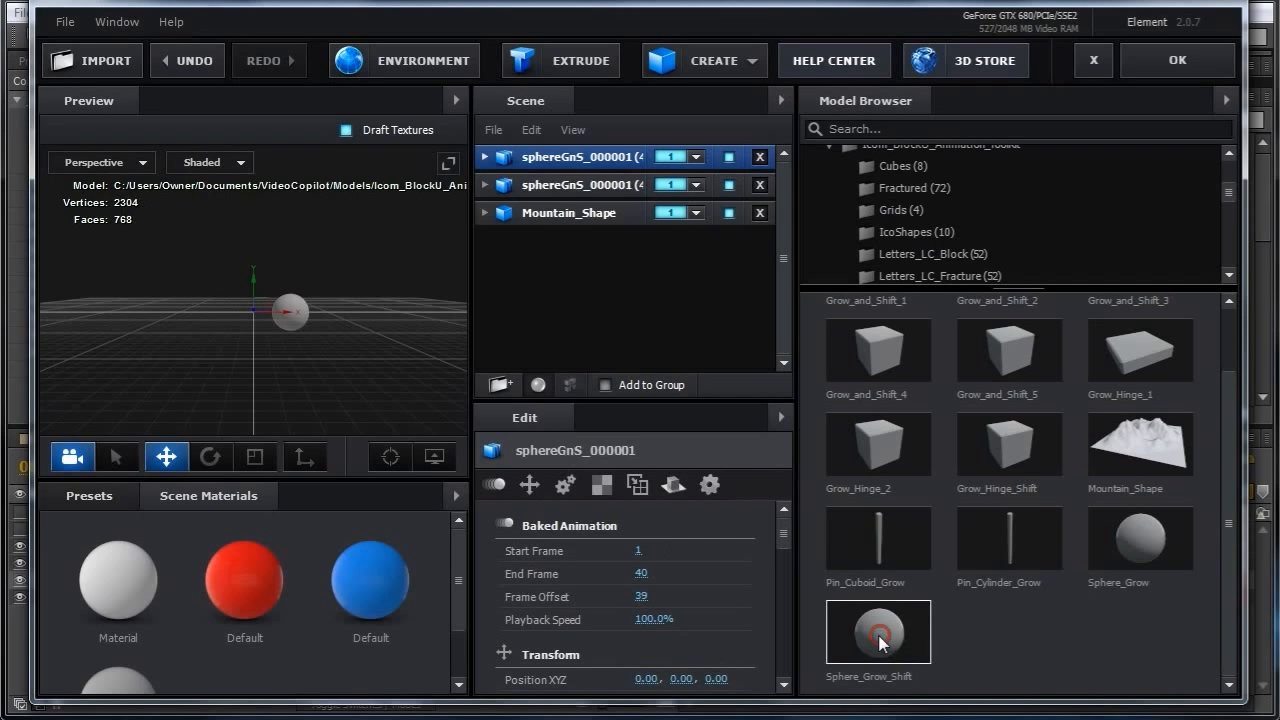
Apply the red material to the first sphereGnS model and the blue material to the second.
drag(241, 571, 555, 161)
drag(369, 564, 570, 187)
right_click(305, 532)
click(360, 570)
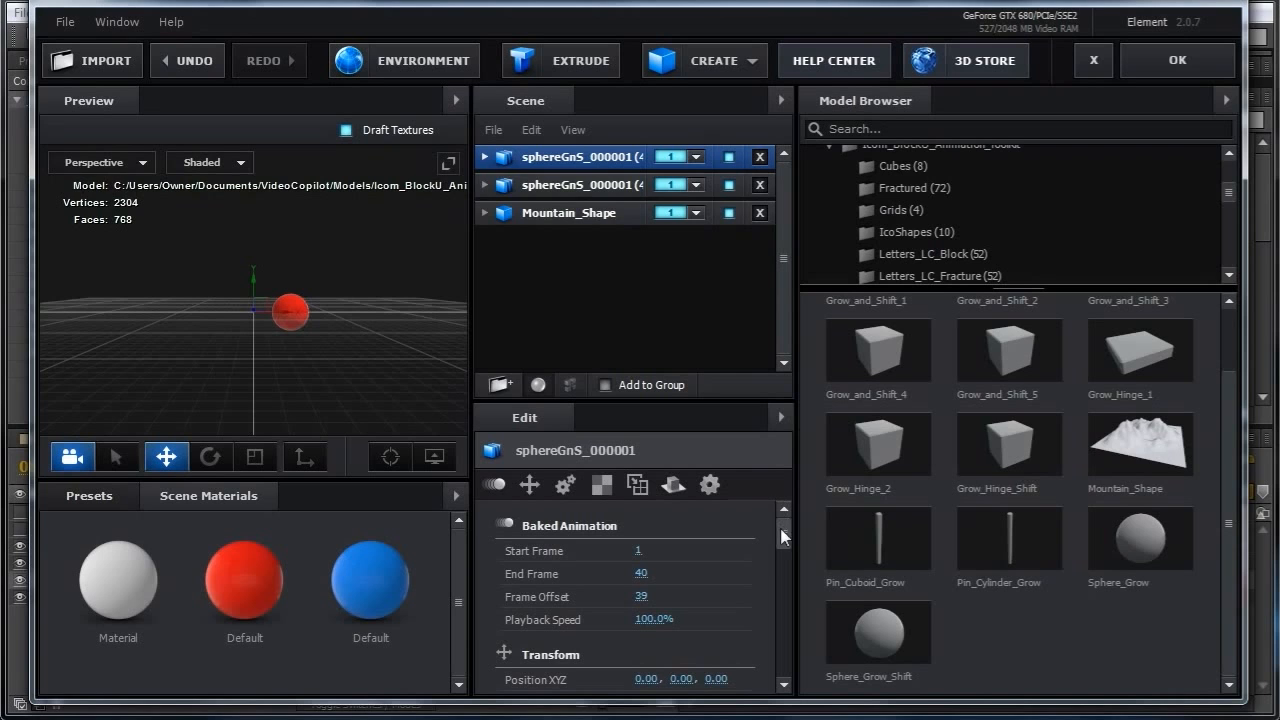
Reset the red sphere's Position XYZ.
drag(781, 538, 785, 571)
scroll(785, 568, up, 1)
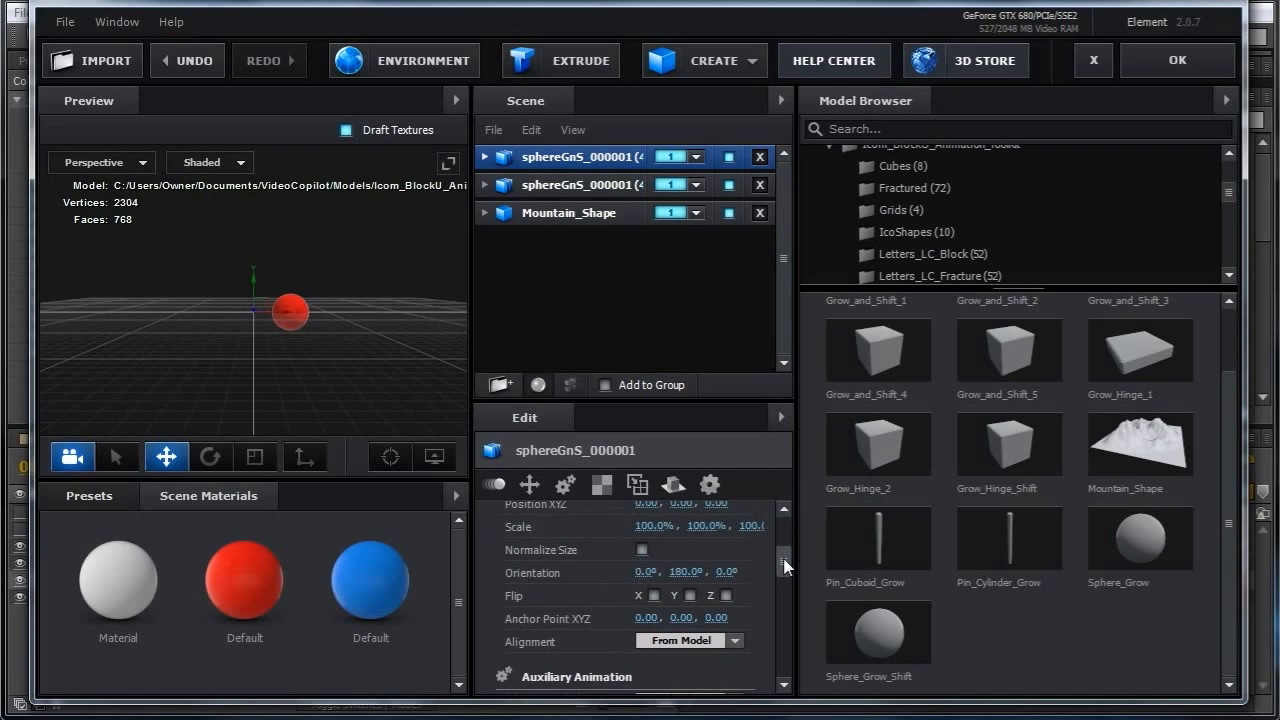
scroll(785, 566, up, 1)
scroll(785, 561, up, 1)
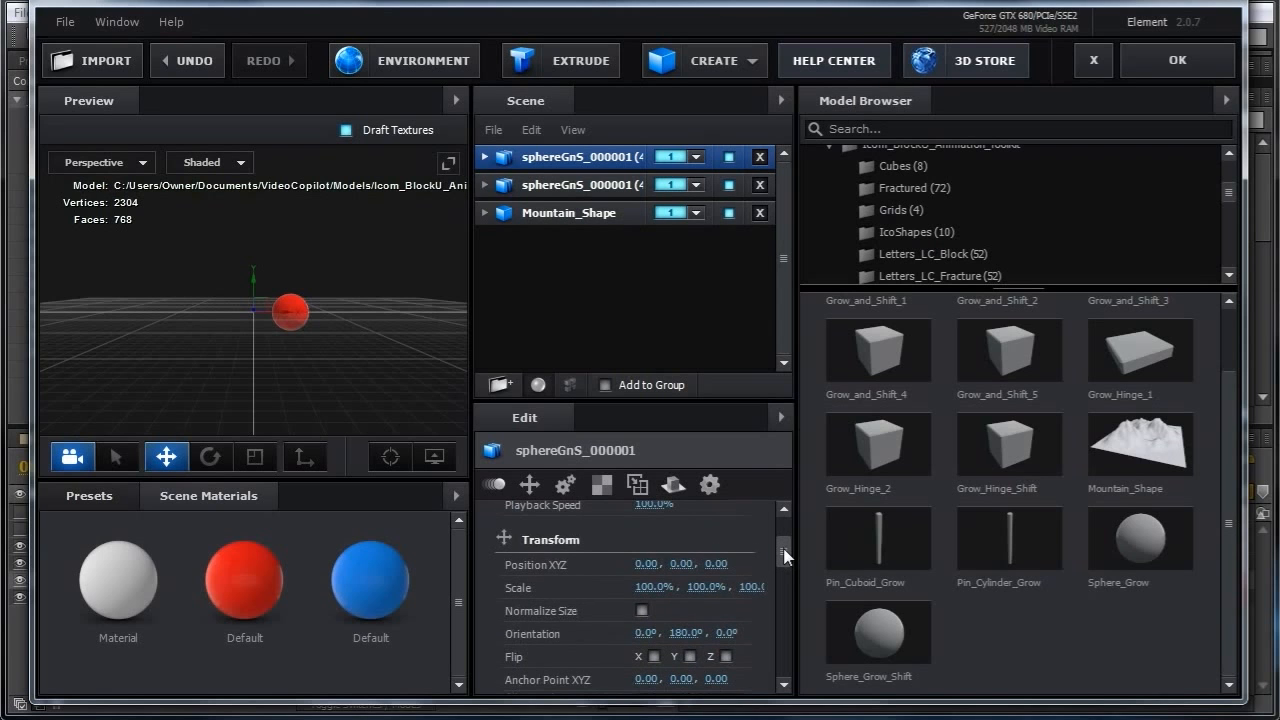
mouse_move(335, 350)
mouse_down()
mouse_move(316, 358)
mouse_move(316, 375)
mouse_move(364, 373)
mouse_move(309, 346)
mouse_move(336, 339)
mouse_up()
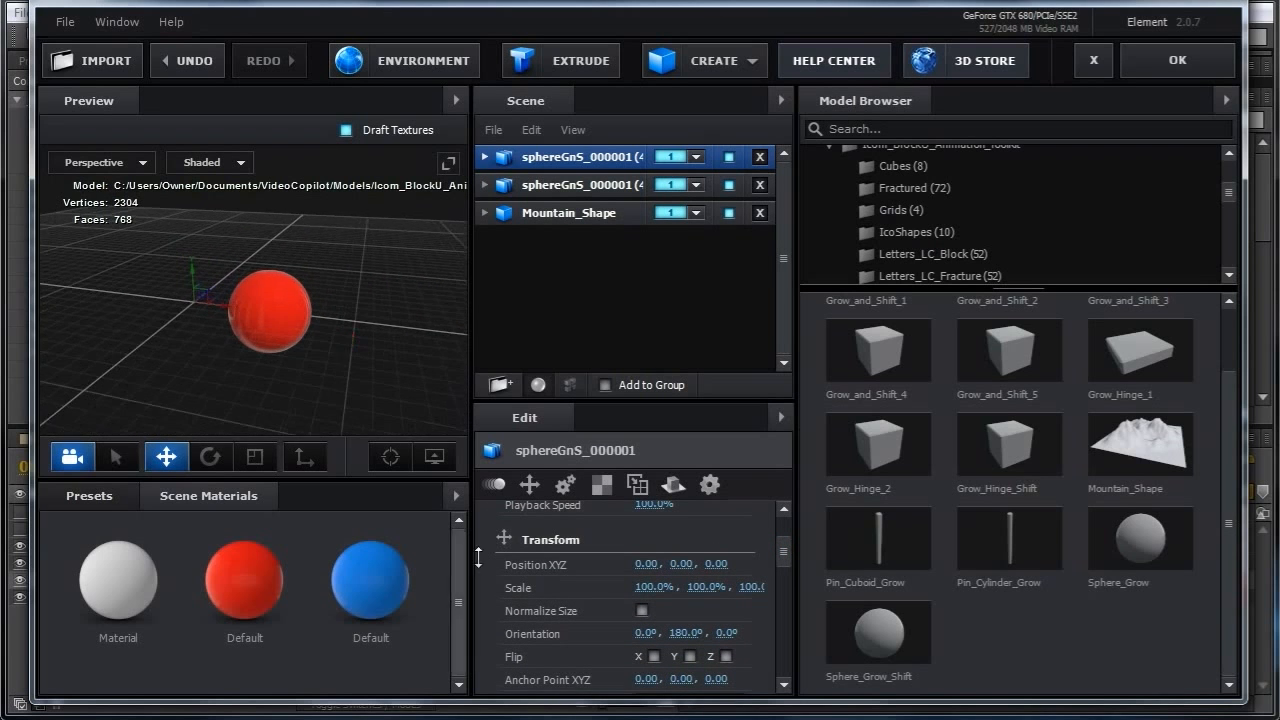
mouse_move(645, 564)
mouse_down()
mouse_move(700, 566)
mouse_move(612, 572)
mouse_move(733, 569)
mouse_move(625, 578)
mouse_move(708, 575)
mouse_move(640, 578)
mouse_move(650, 566)
mouse_up()
right_click(650, 564)
click(690, 660)
Add a group folder to the scene and rename it red.
drag(383, 360, 381, 356)
click(526, 164)
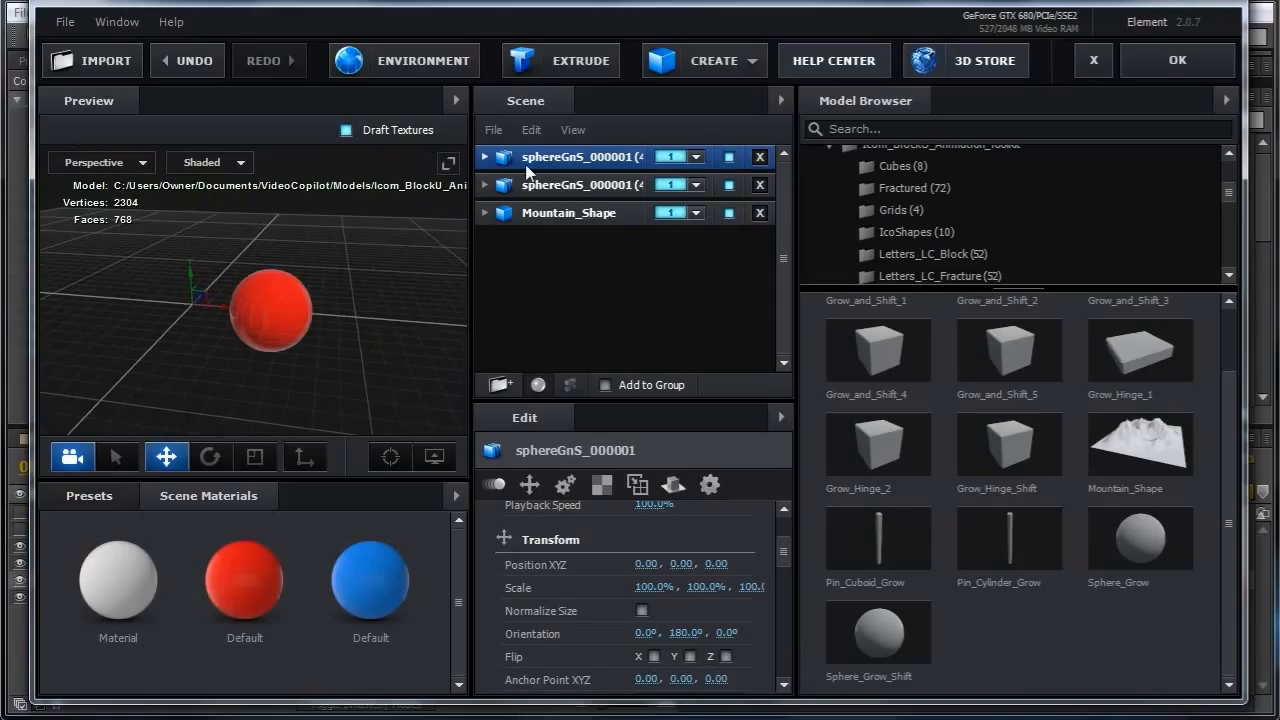
click(499, 384)
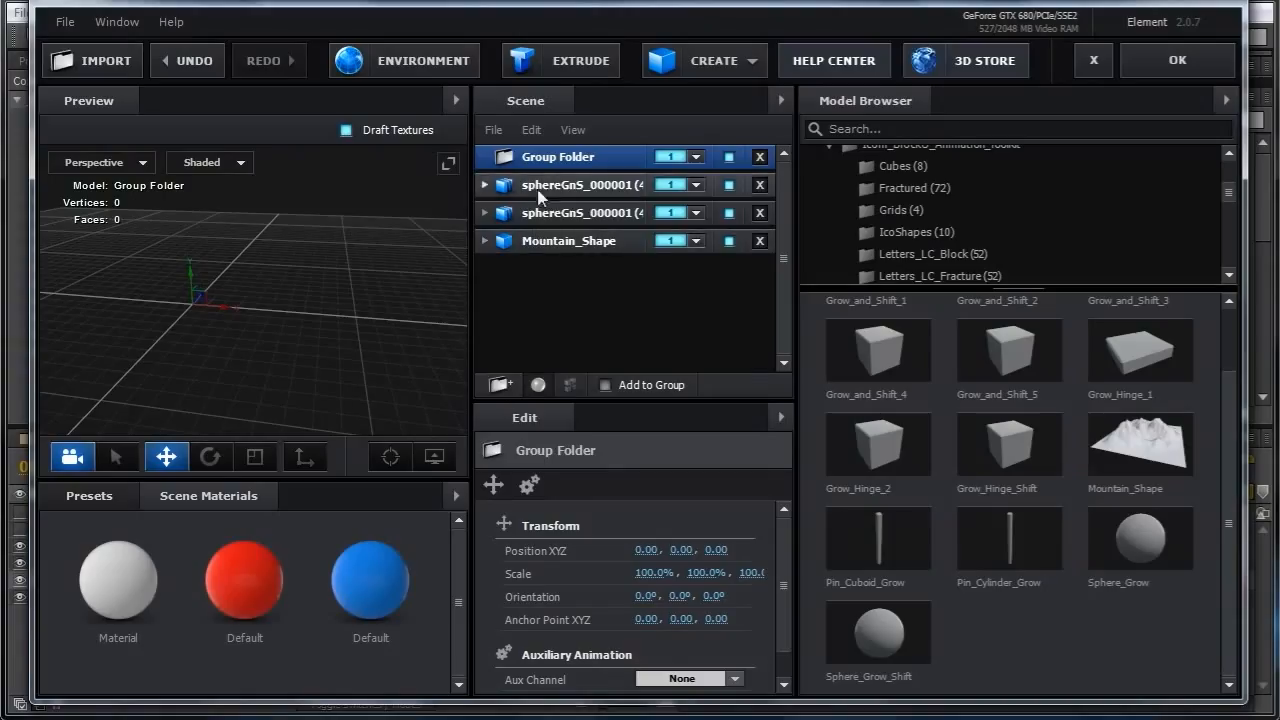
double_click(558, 157)
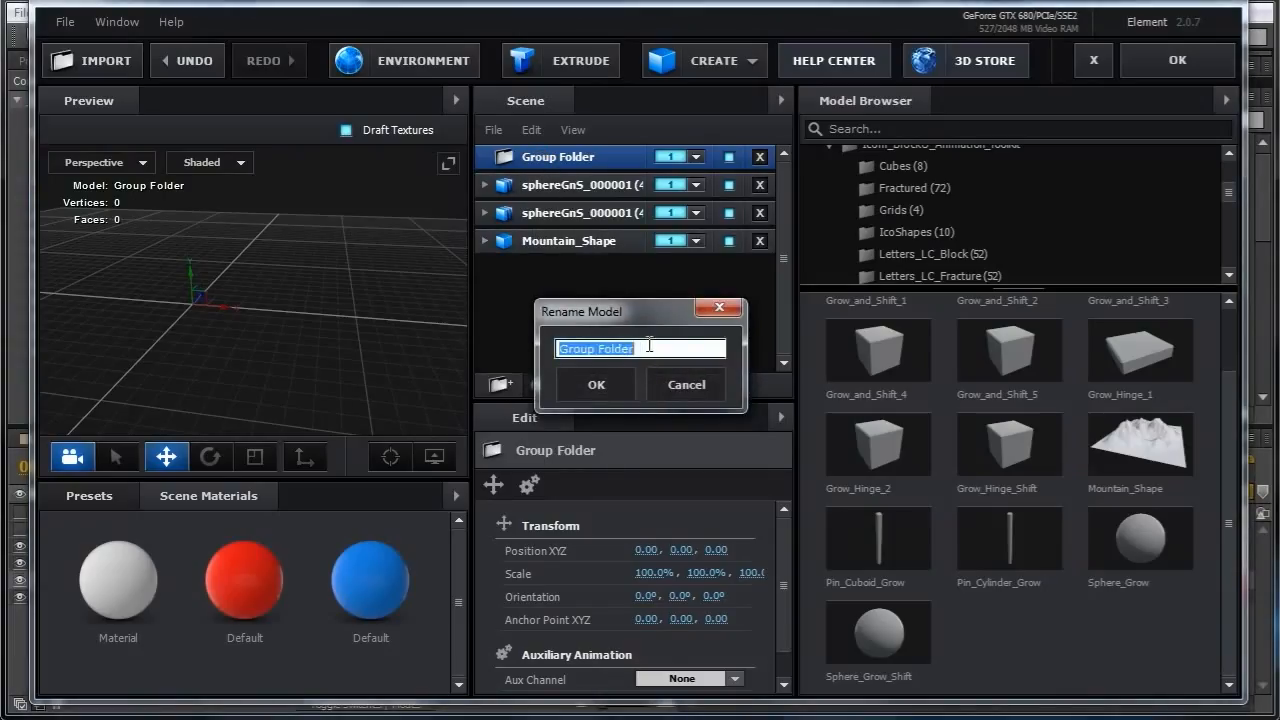
text(red)
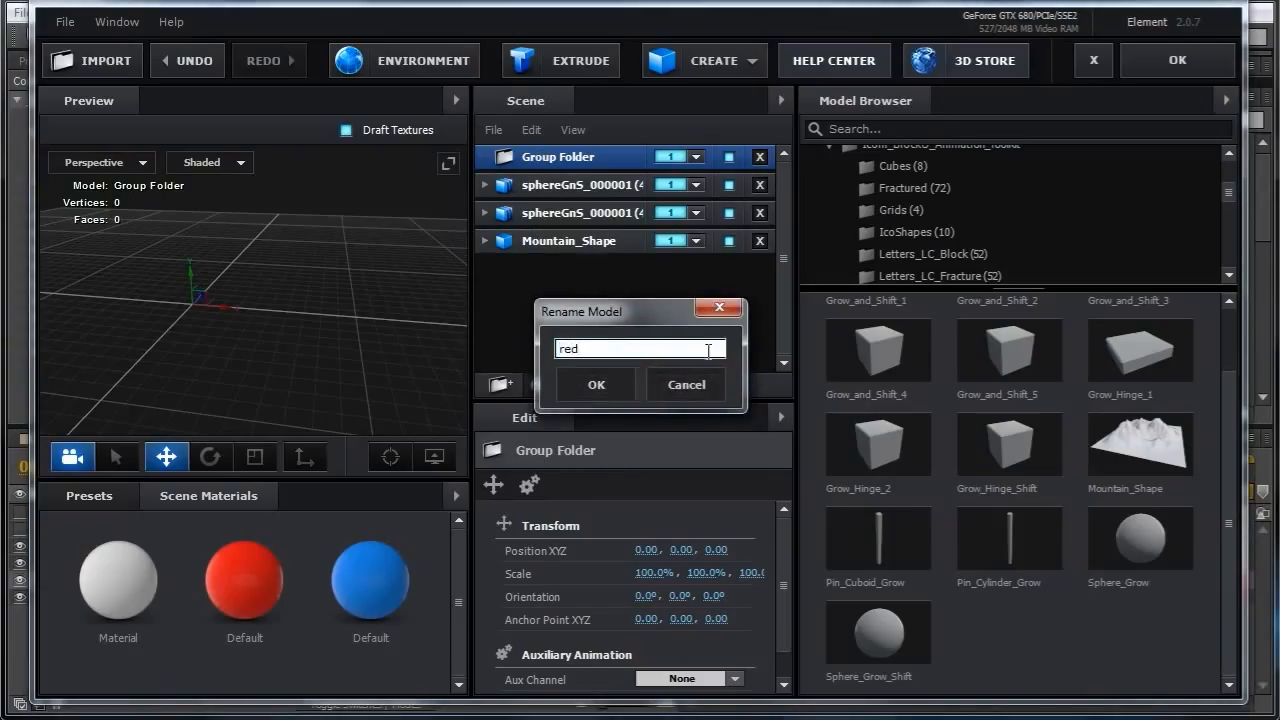
click(598, 384)
Add another group folder, move it below Mountain_Shape, and rename it blue.
click(499, 384)
drag(560, 187, 551, 300)
double_click(552, 269)
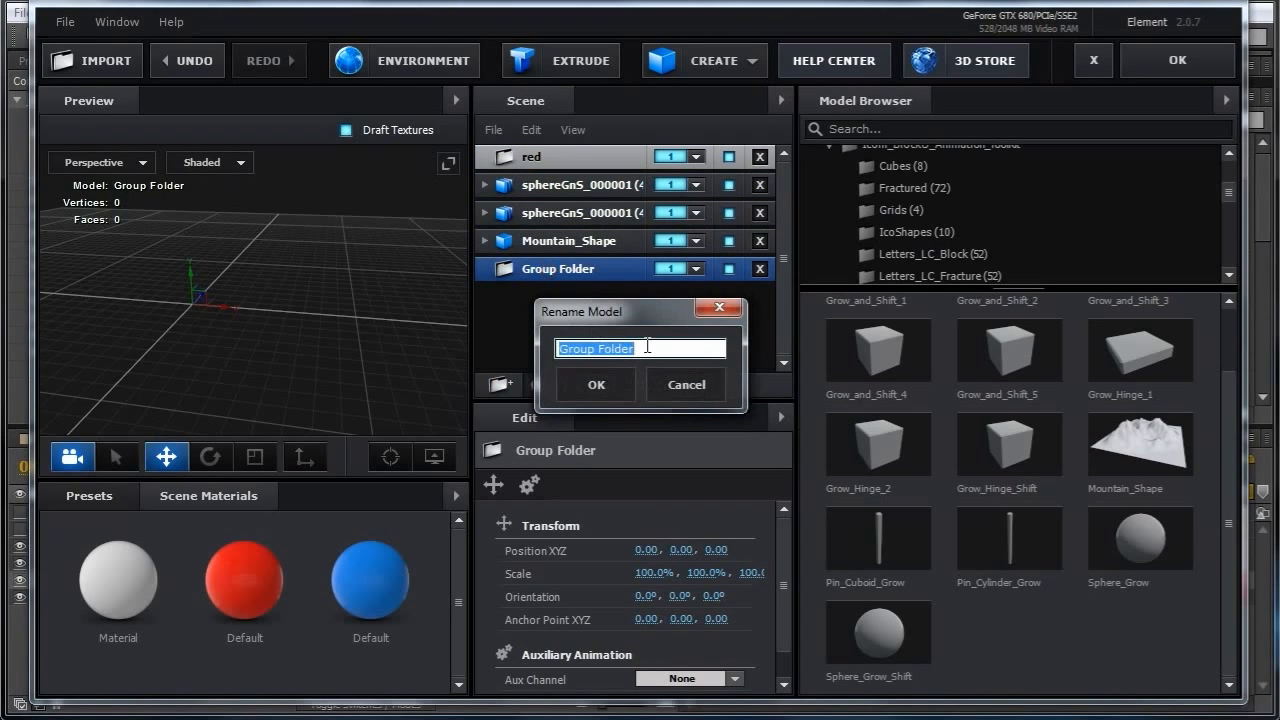
text(blu)
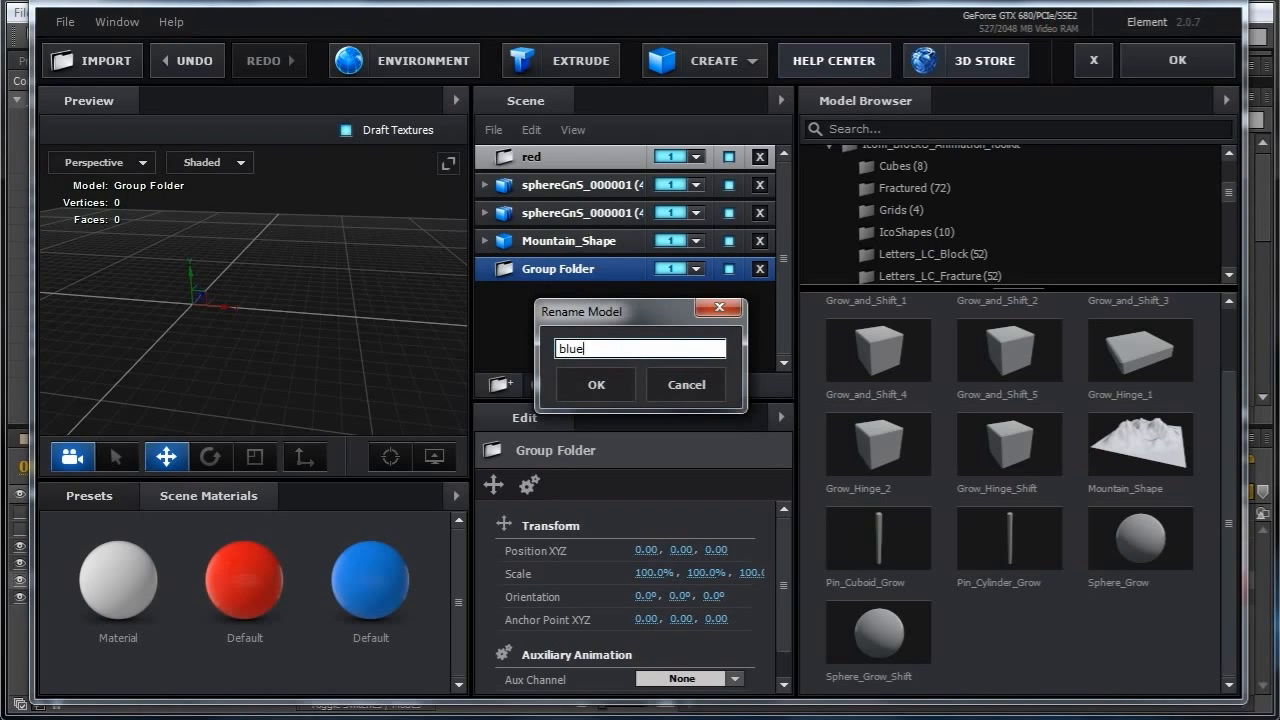
text(e)
key(Return)
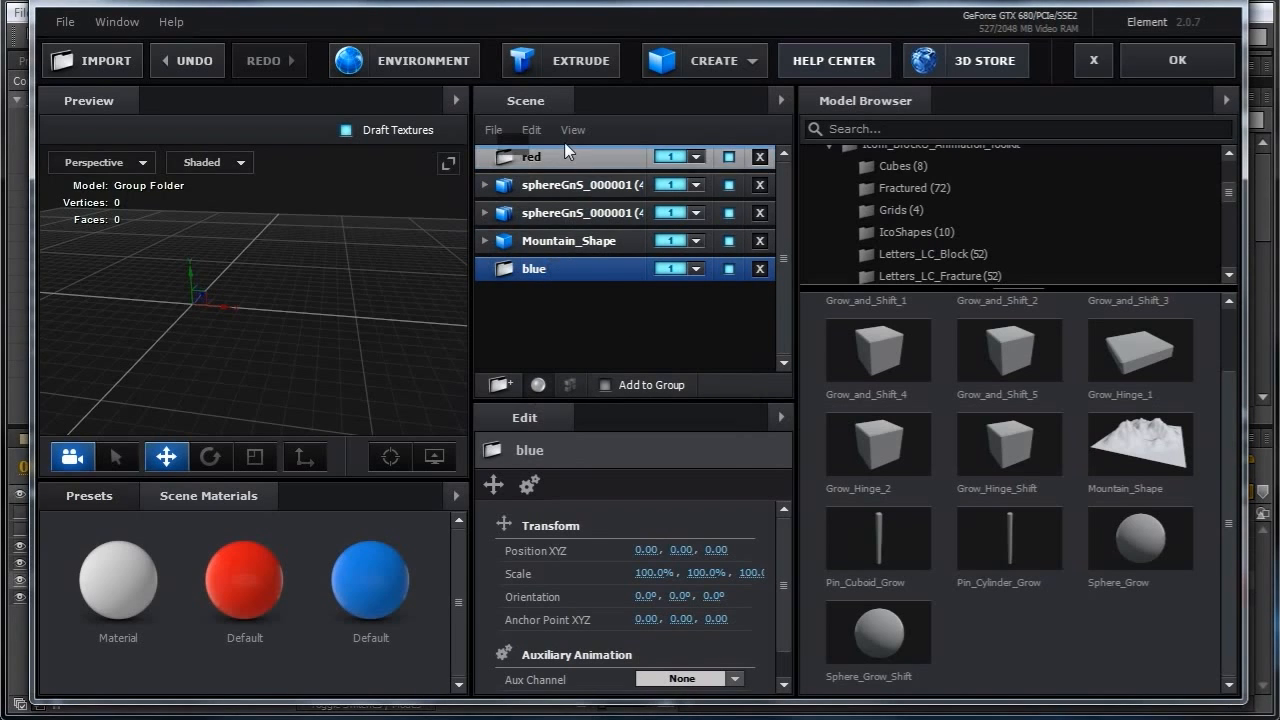
Move the blue sphere into the blue folder and the red sphere into the red folder, then collapse both.
click(550, 241)
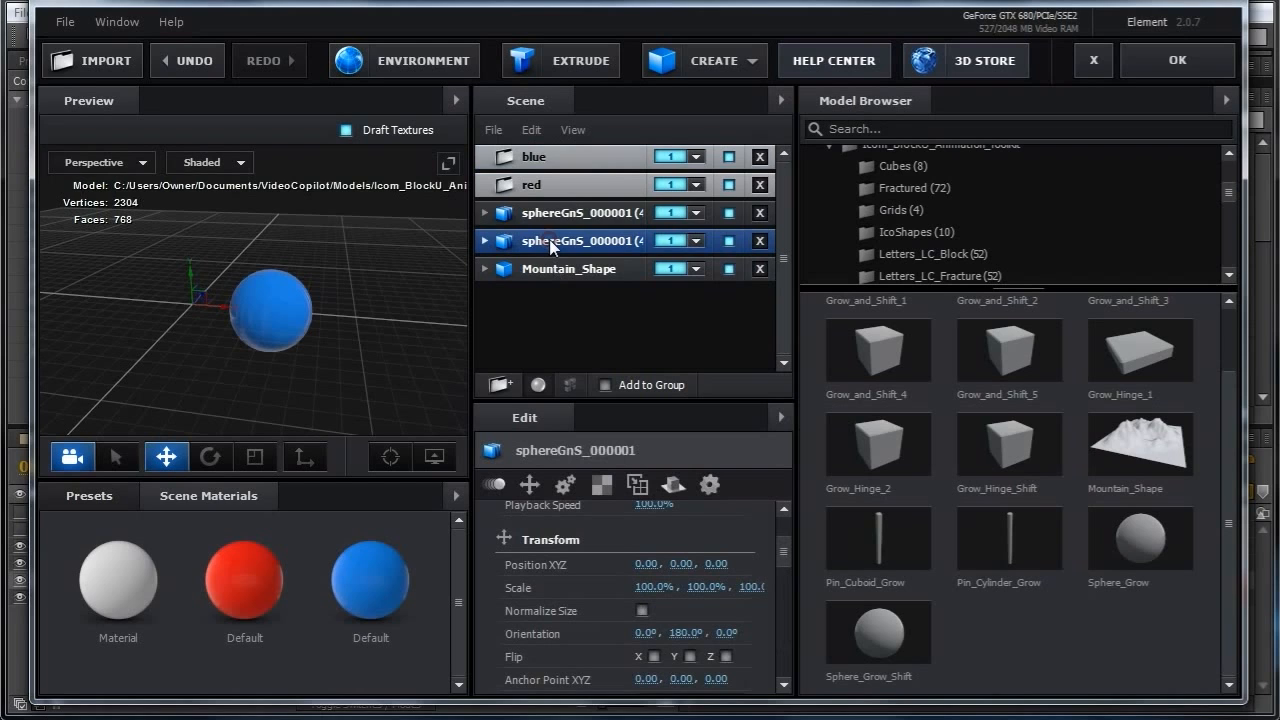
drag(542, 243, 555, 162)
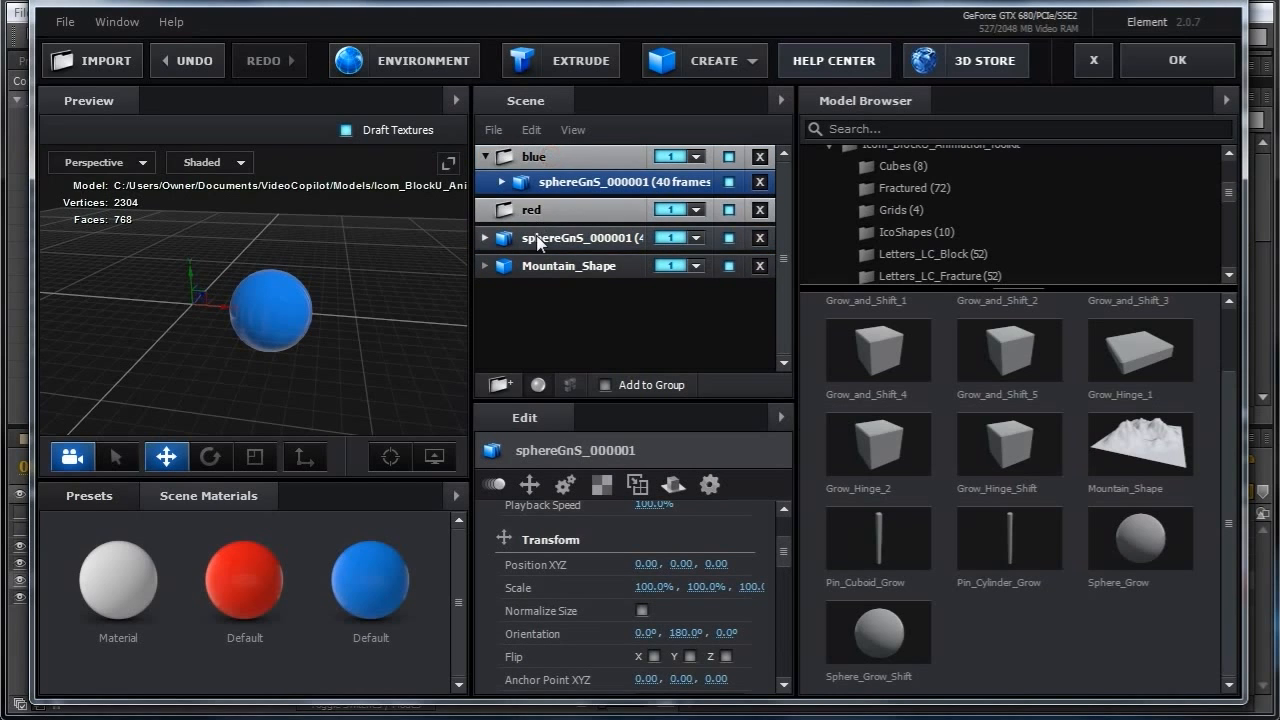
drag(539, 238, 516, 210)
click(486, 158)
click(484, 184)
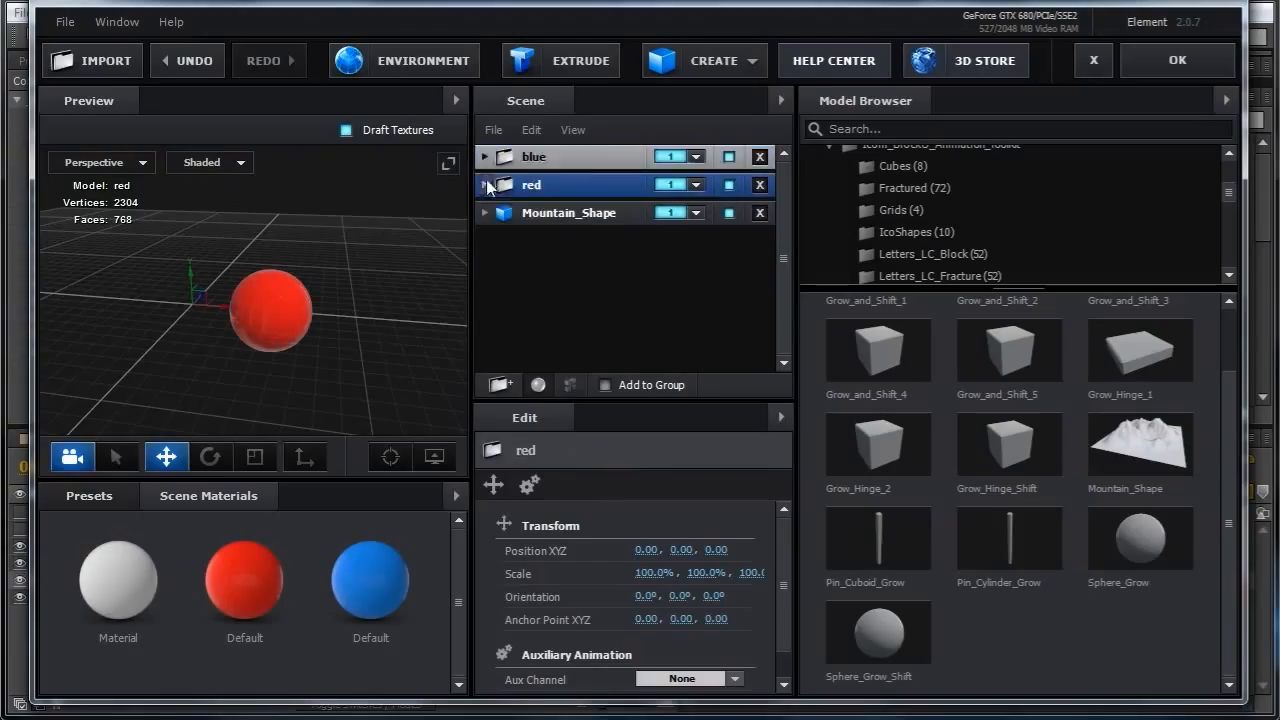
Reset the blue folder's Position XYZ.
click(543, 161)
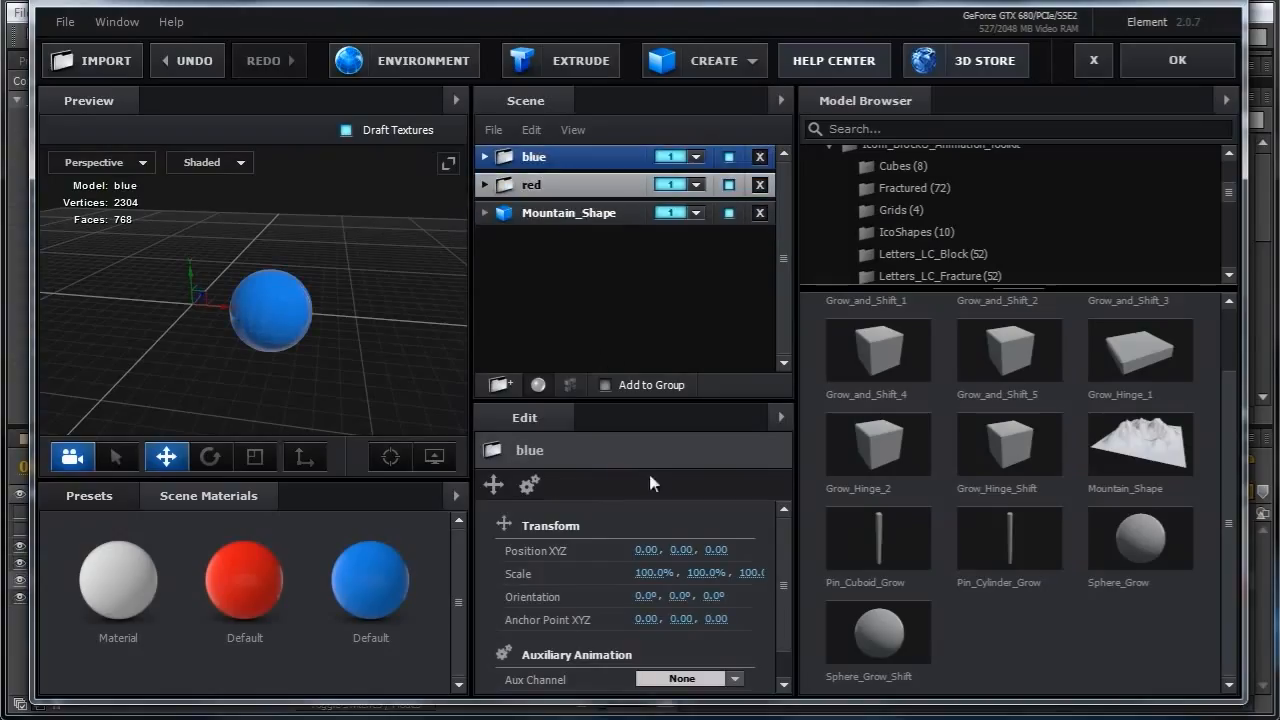
mouse_move(646, 550)
mouse_down()
mouse_move(684, 552)
mouse_move(630, 553)
mouse_move(692, 553)
mouse_move(657, 566)
mouse_move(650, 555)
mouse_up()
right_click(650, 555)
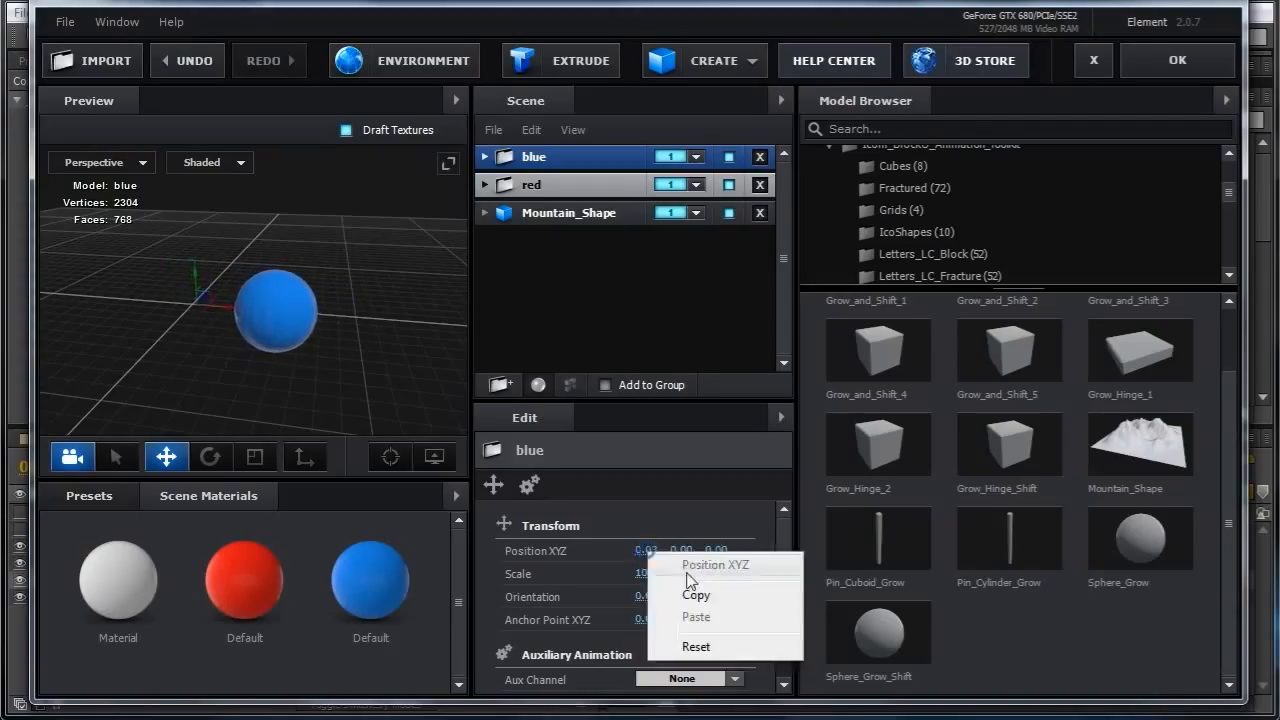
click(697, 647)
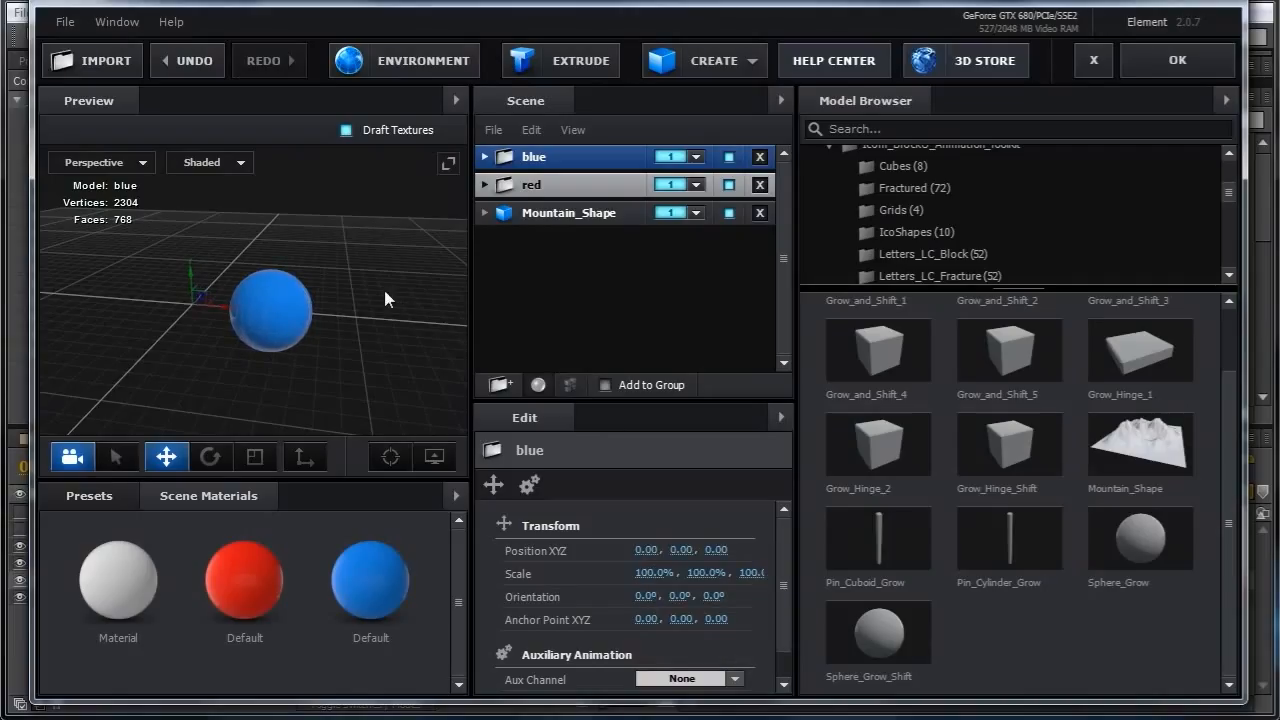
Add a new group folder and nest the blue and red folders inside it.
drag(451, 265, 338, 295)
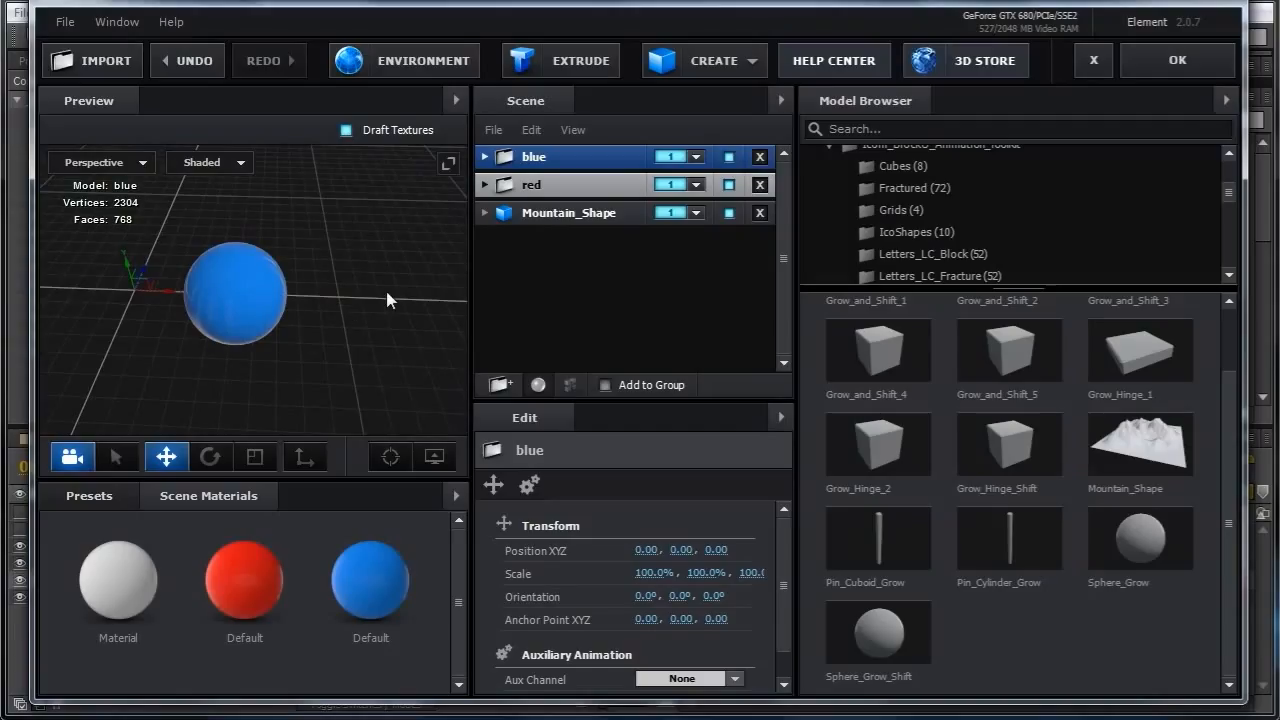
drag(372, 280, 342, 320)
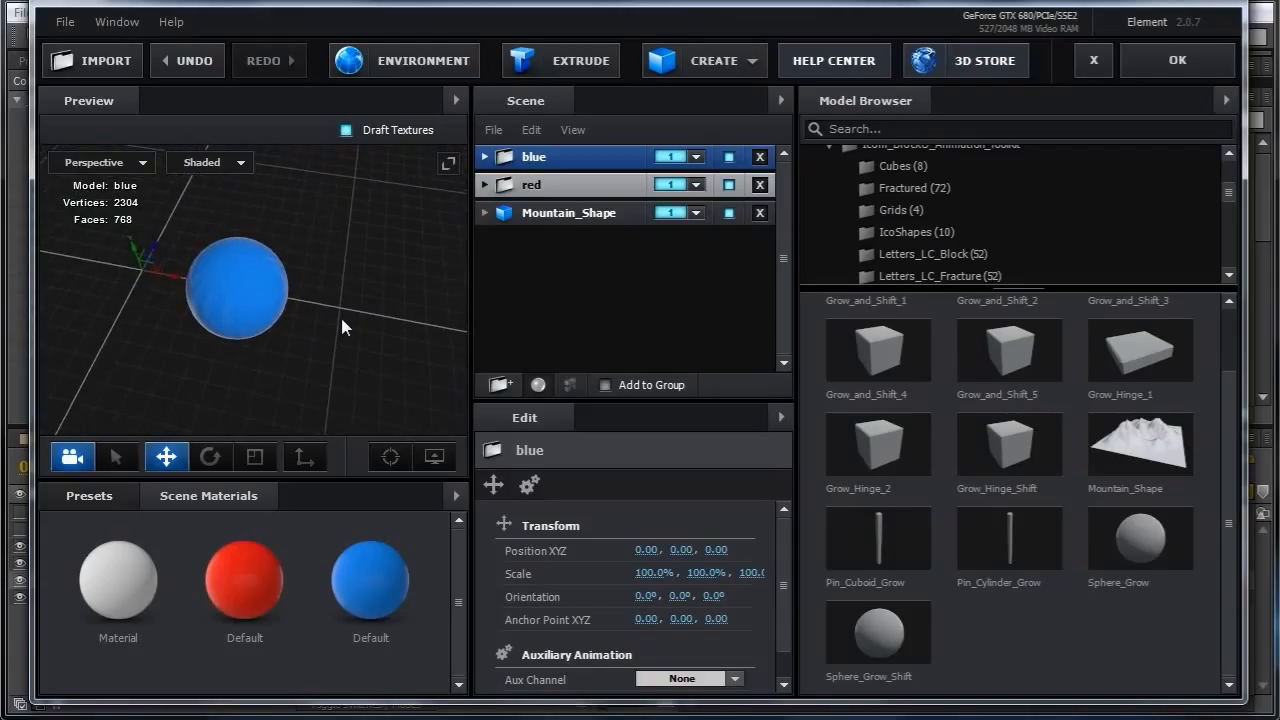
click(499, 385)
drag(545, 180, 555, 266)
click(535, 210)
drag(530, 157, 566, 238)
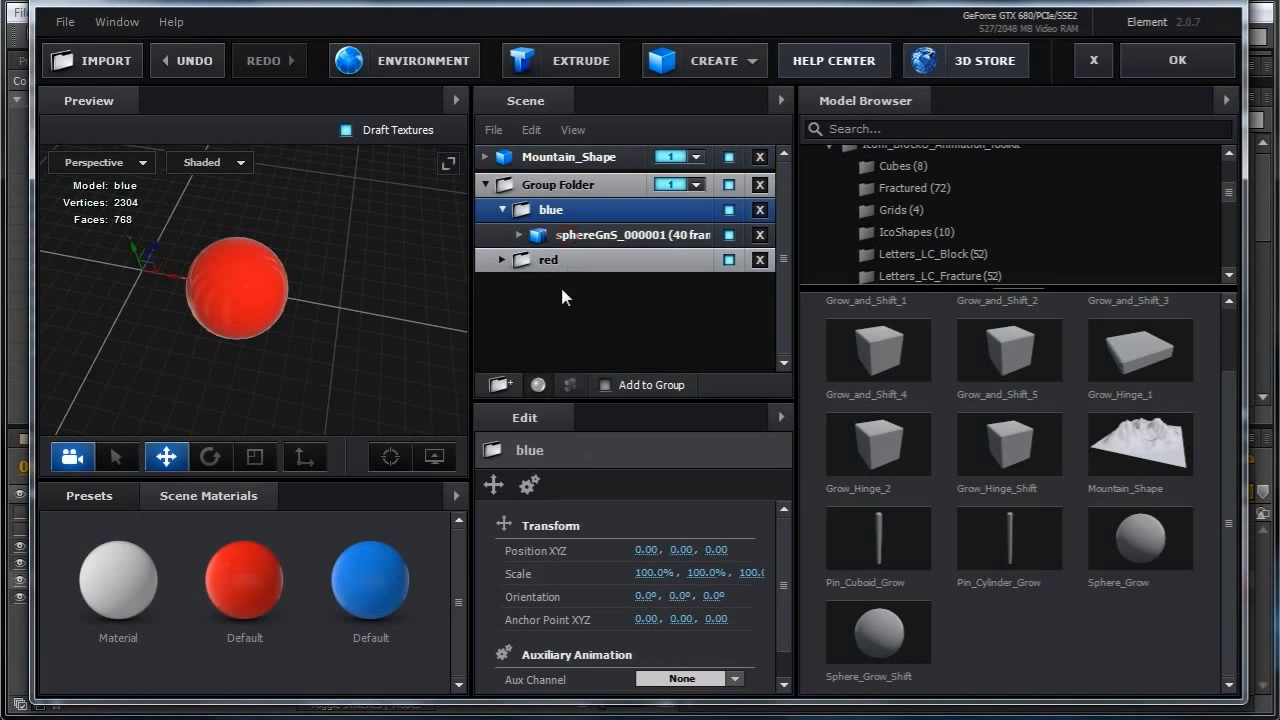
Set the red folder's Y orientation to 90°.
drag(445, 318, 362, 334)
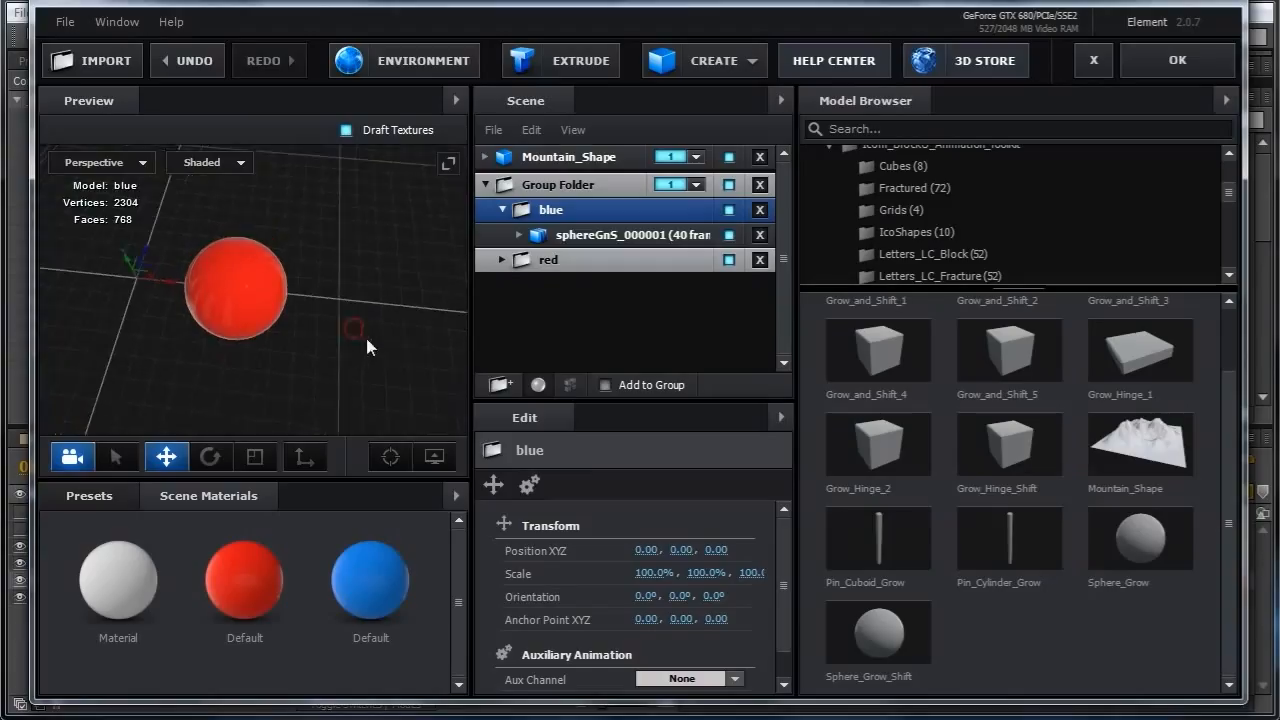
click(502, 209)
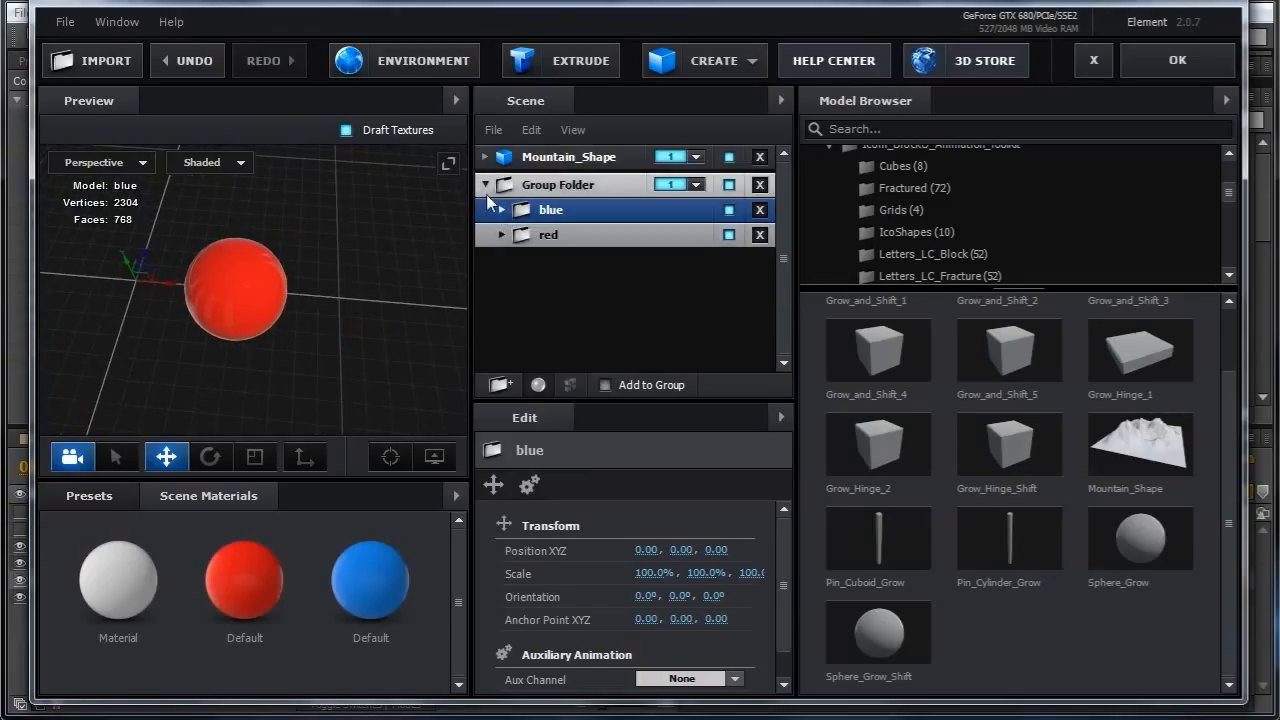
click(546, 237)
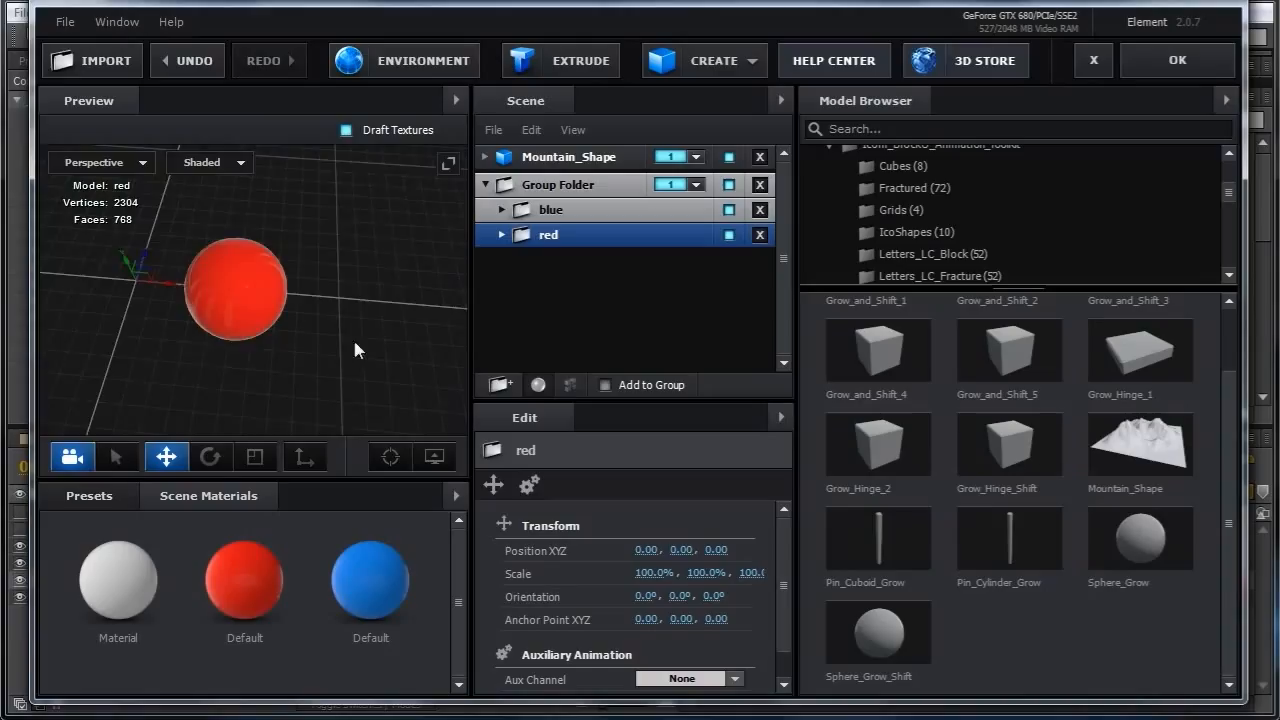
drag(347, 370, 369, 343)
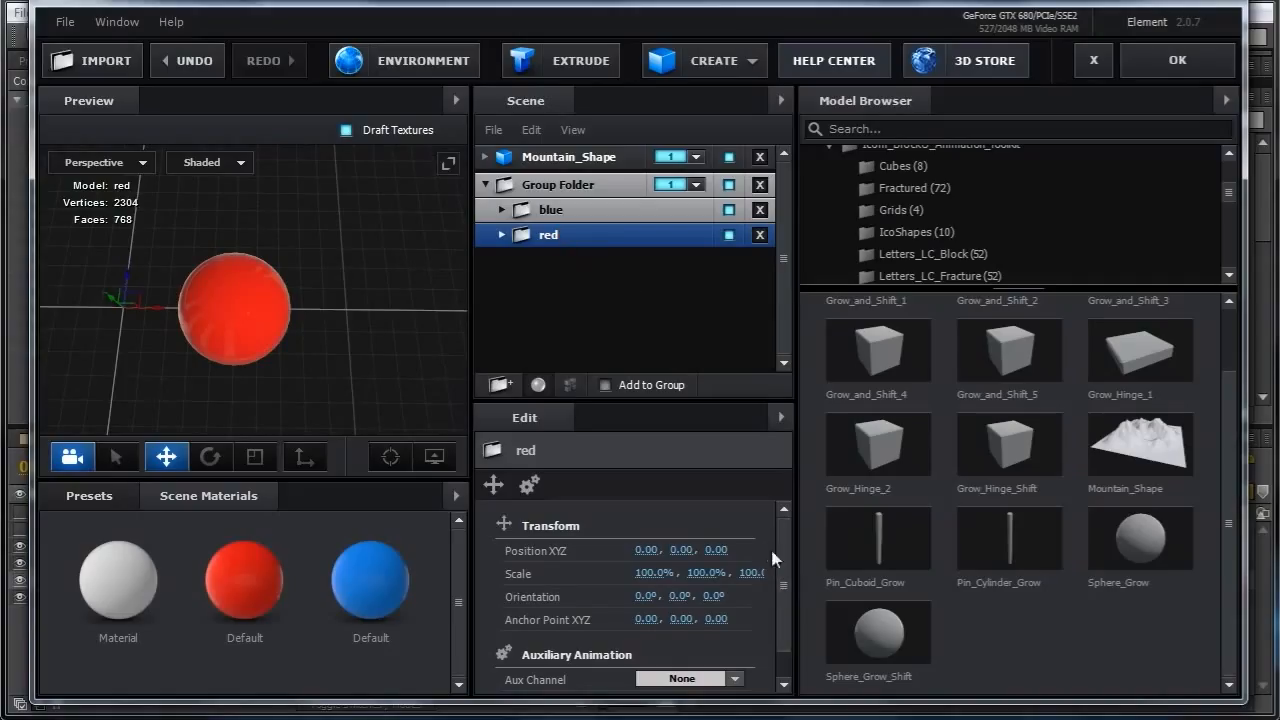
click(100, 162)
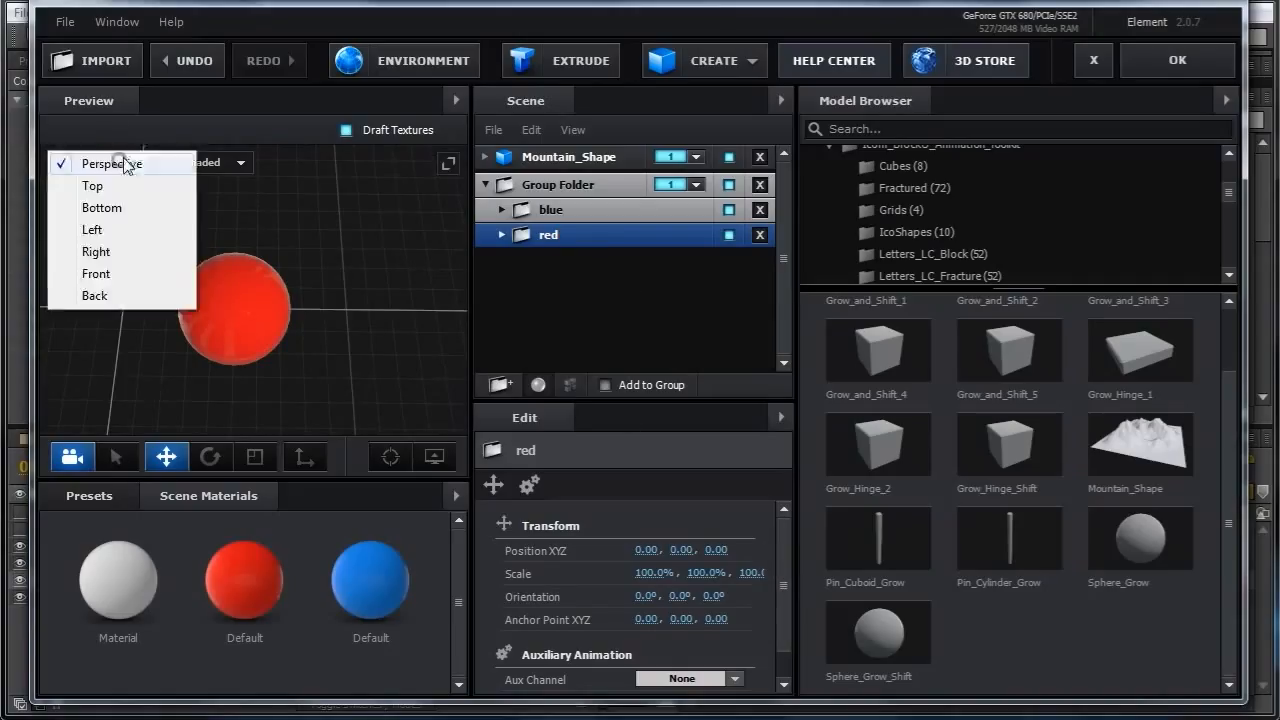
click(109, 189)
click(378, 325)
scroll(376, 323, up, 5)
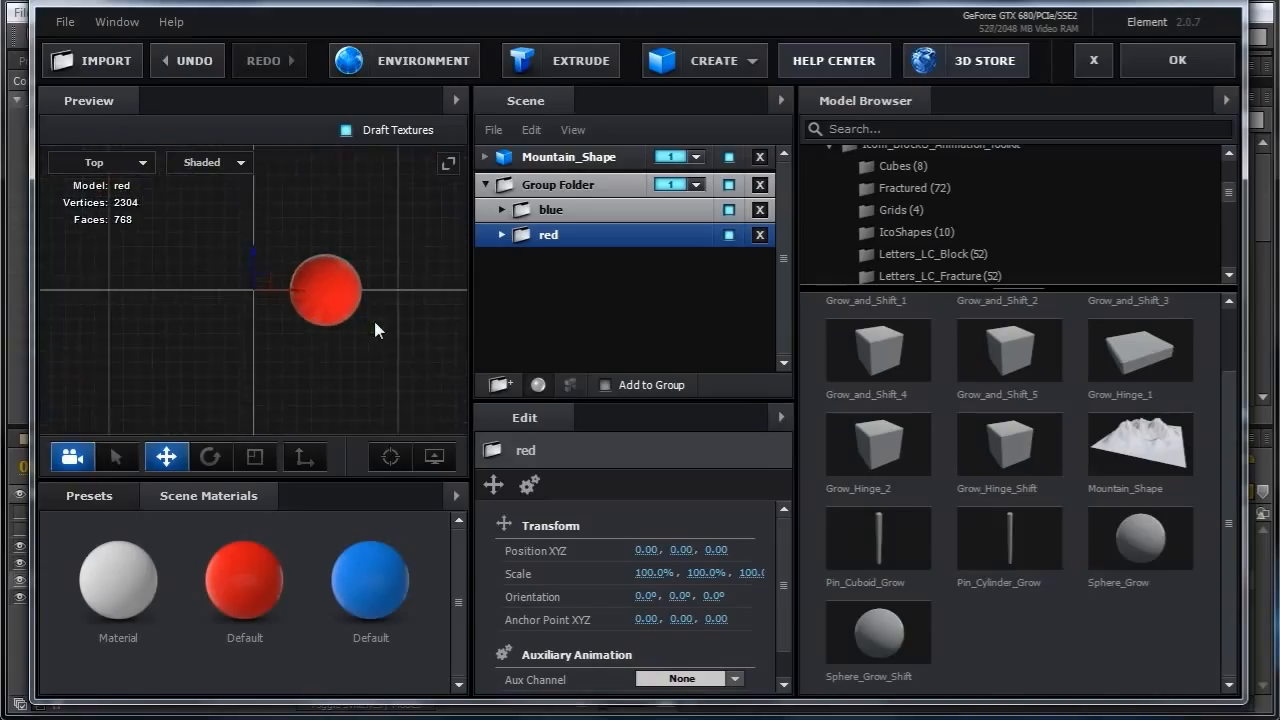
drag(374, 320, 308, 322)
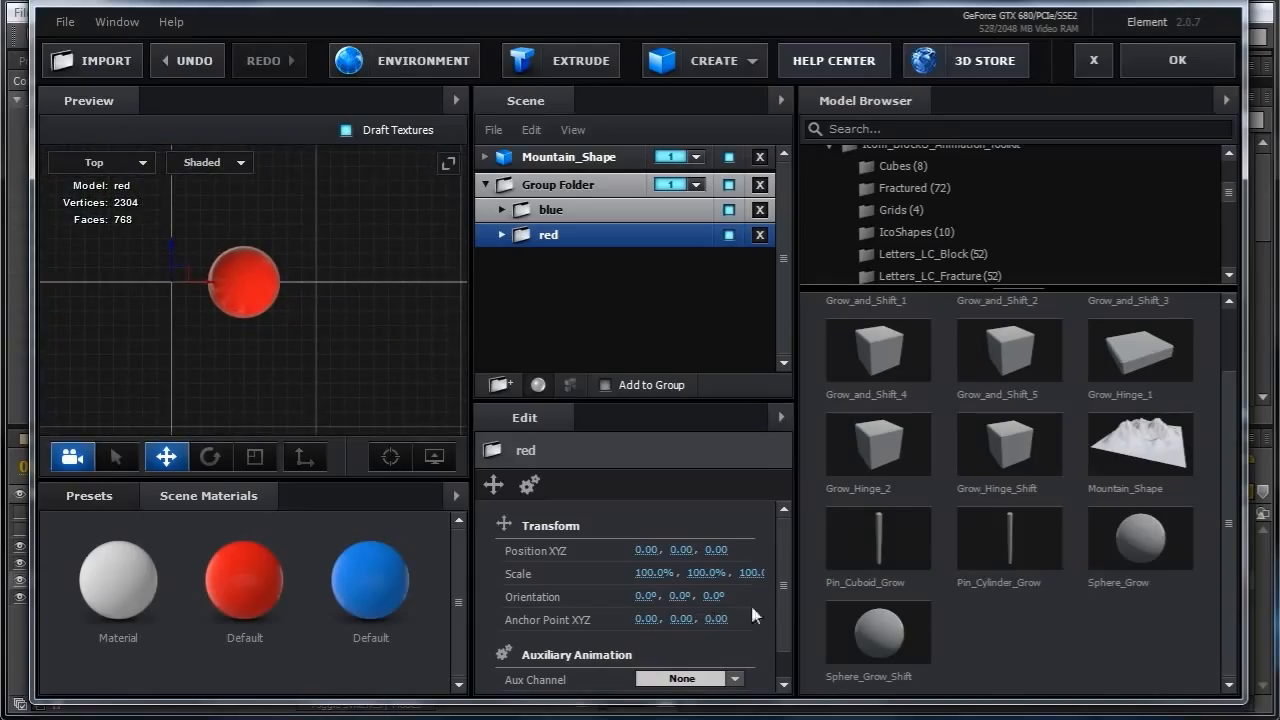
drag(784, 585, 783, 584)
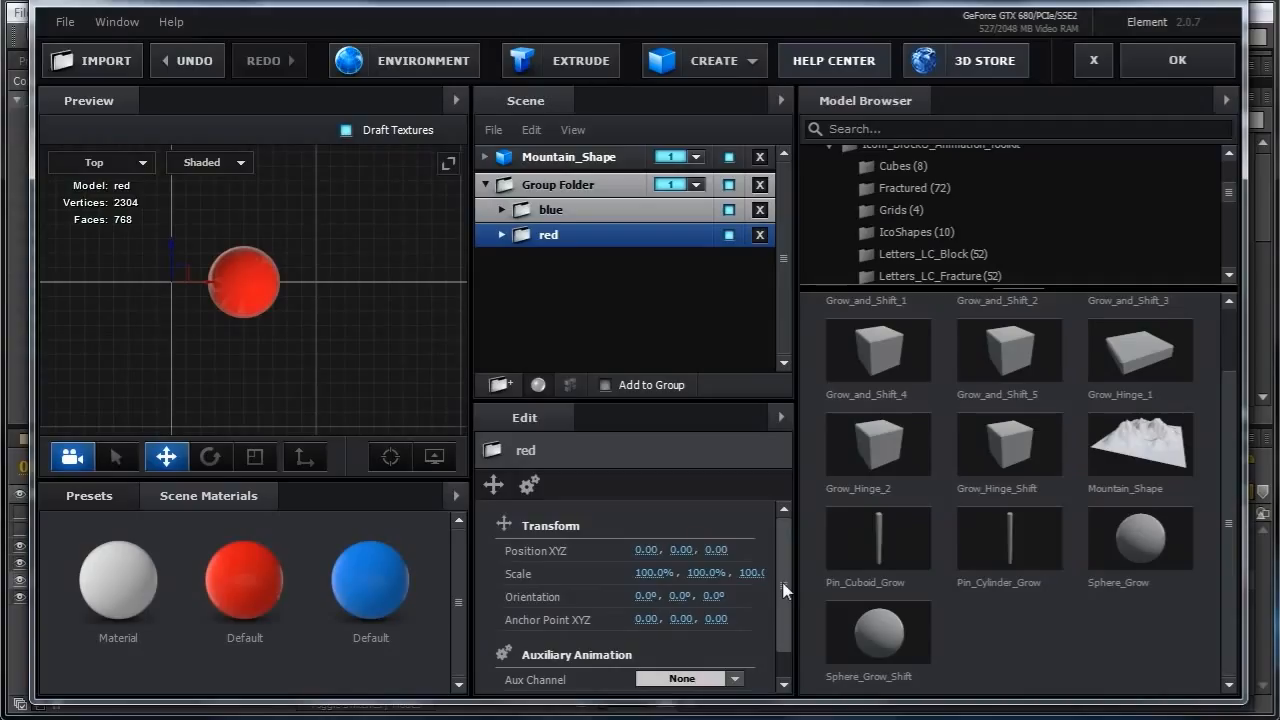
drag(676, 595, 822, 595)
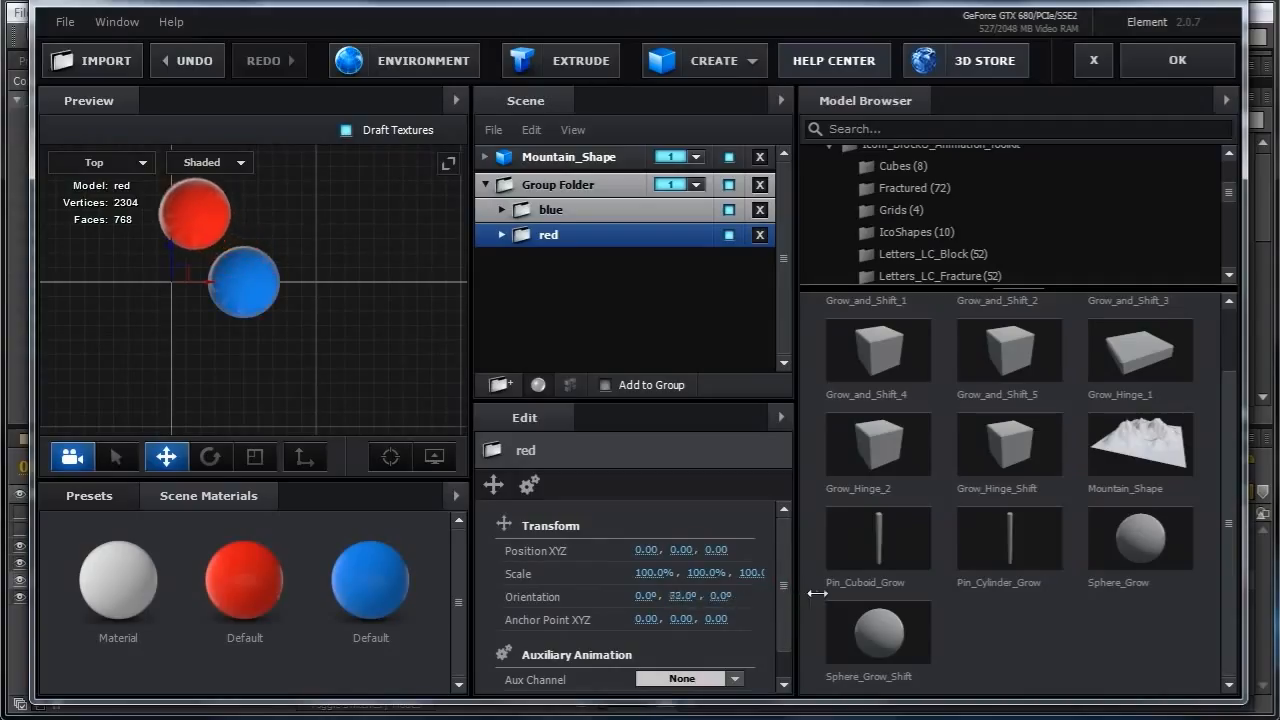
click(681, 596)
text(90)
key(Return)
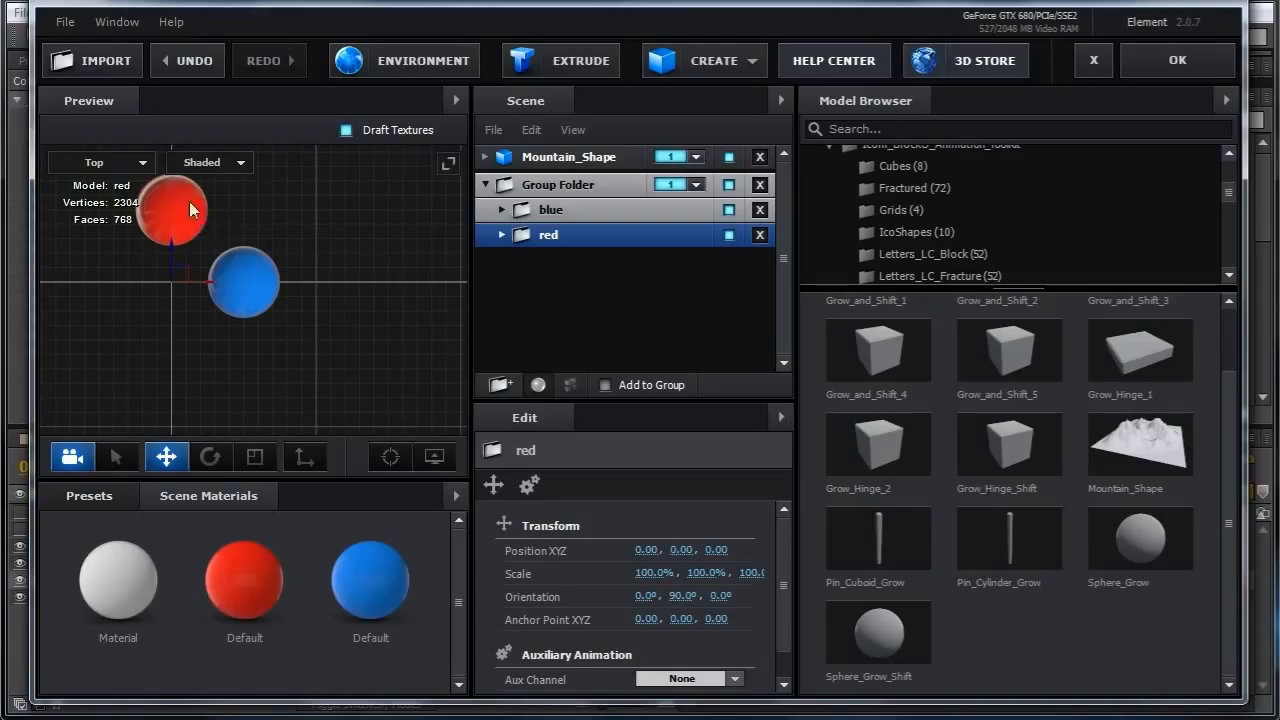
Inspect the baked animation settings of the sphere inside the red folder.
click(508, 236)
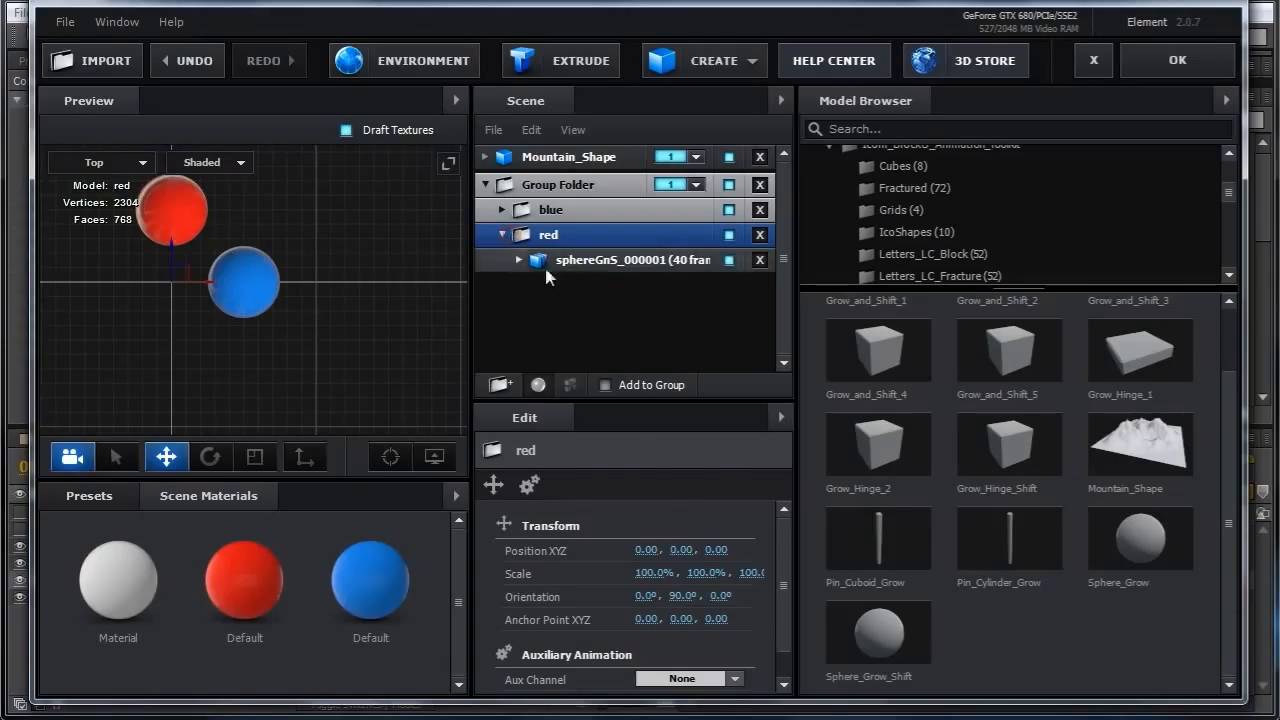
click(544, 260)
drag(786, 563, 784, 530)
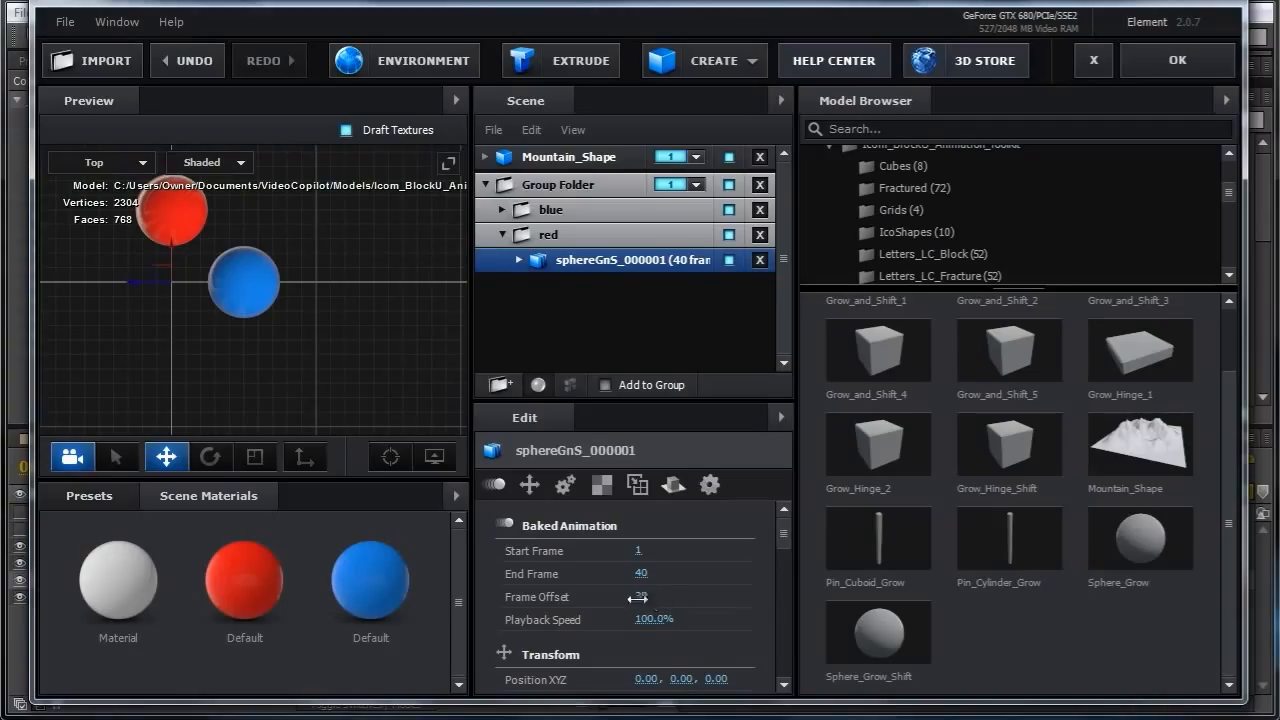
click(502, 236)
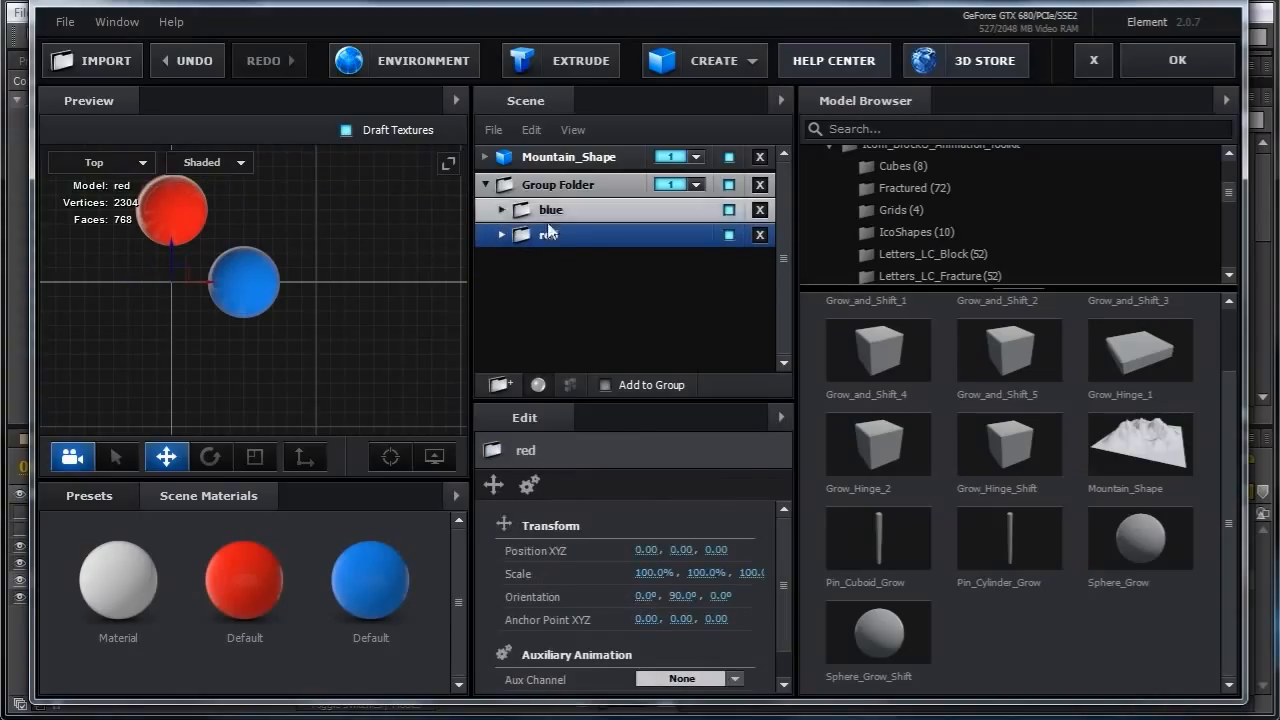
Set the red folder's position to X 0.5 and Z -0.5.
click(781, 567)
click(575, 231)
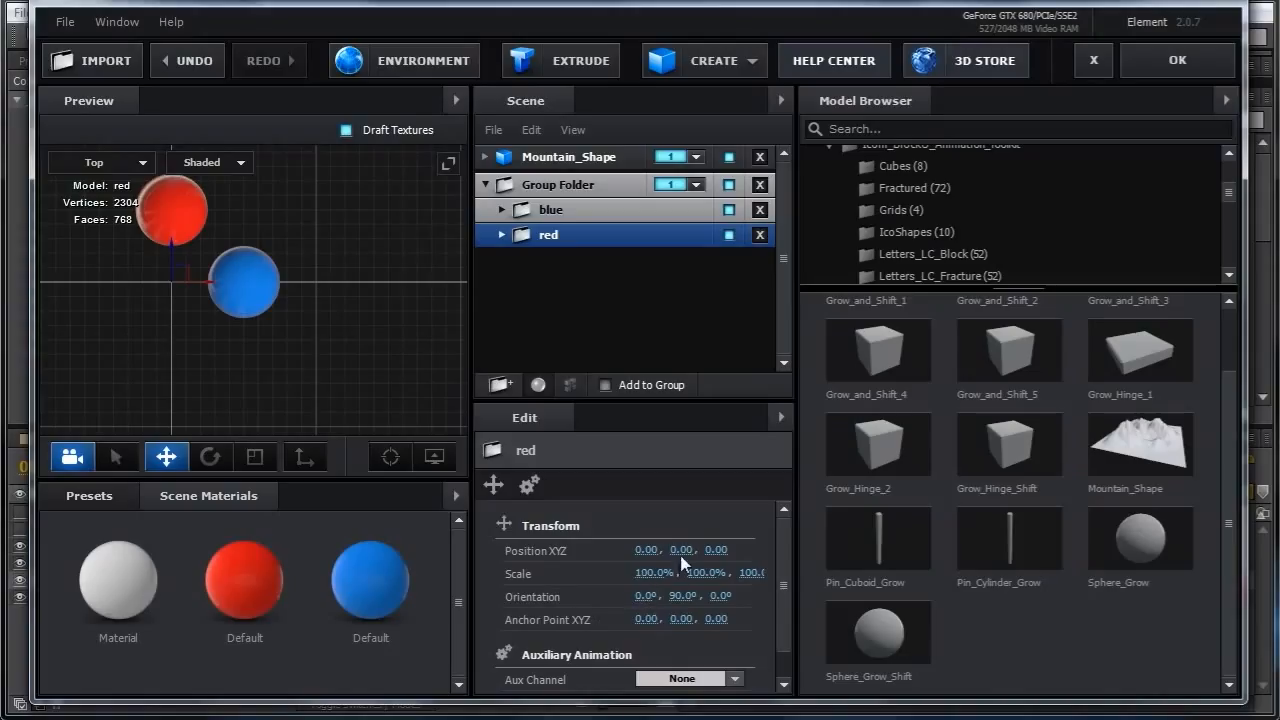
drag(715, 550, 693, 573)
click(720, 550)
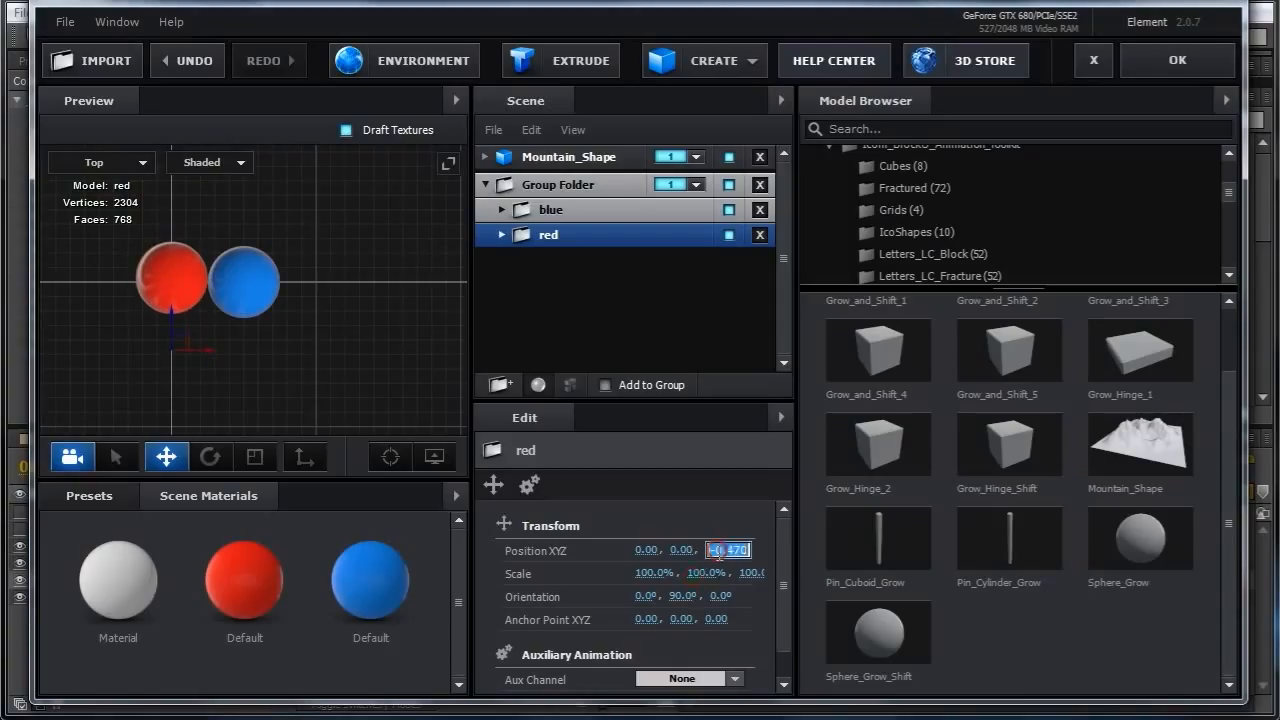
text(-0.5)
key(Return)
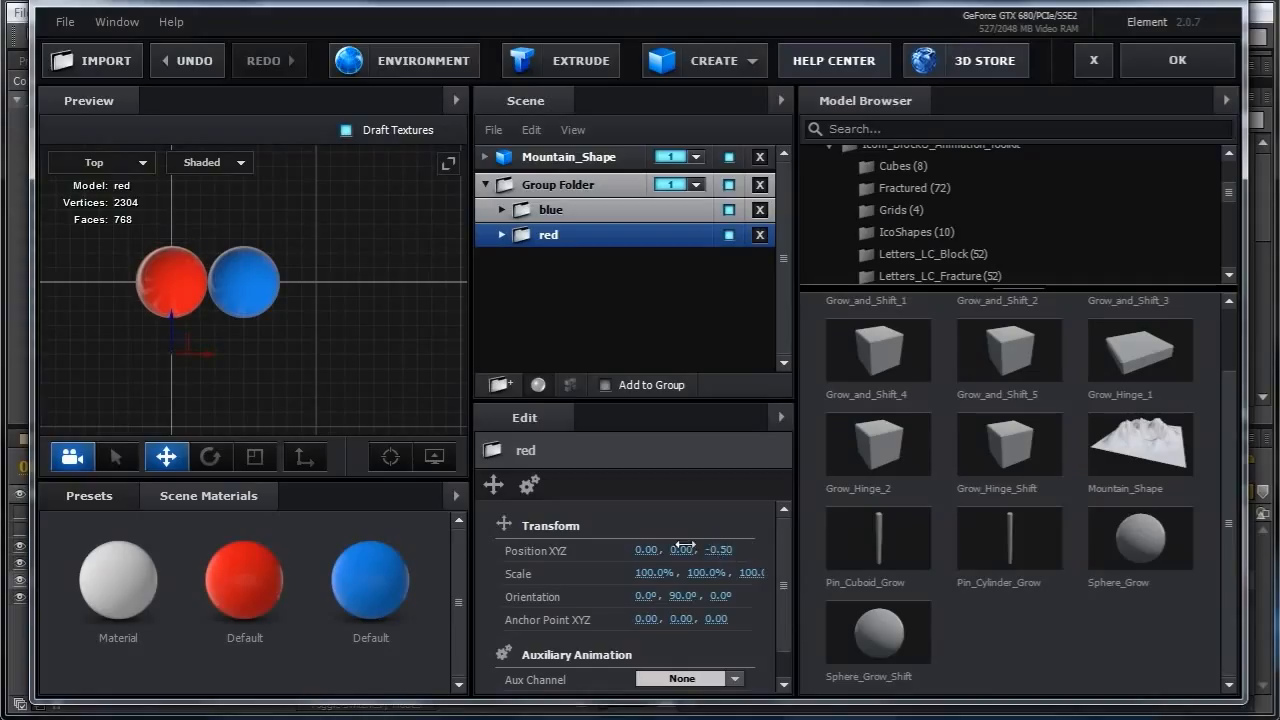
drag(643, 550, 704, 565)
click(649, 552)
text(0.5)
key(Return)
Move the red and blue folders out of the group folder and delete the empty group folder.
drag(376, 354, 375, 342)
click(135, 162)
click(112, 163)
mouse_move(349, 342)
mouse_down()
mouse_move(329, 340)
mouse_move(316, 316)
mouse_move(357, 309)
mouse_move(361, 280)
mouse_move(336, 302)
mouse_move(351, 304)
mouse_move(347, 335)
mouse_move(388, 339)
mouse_move(361, 346)
mouse_up()
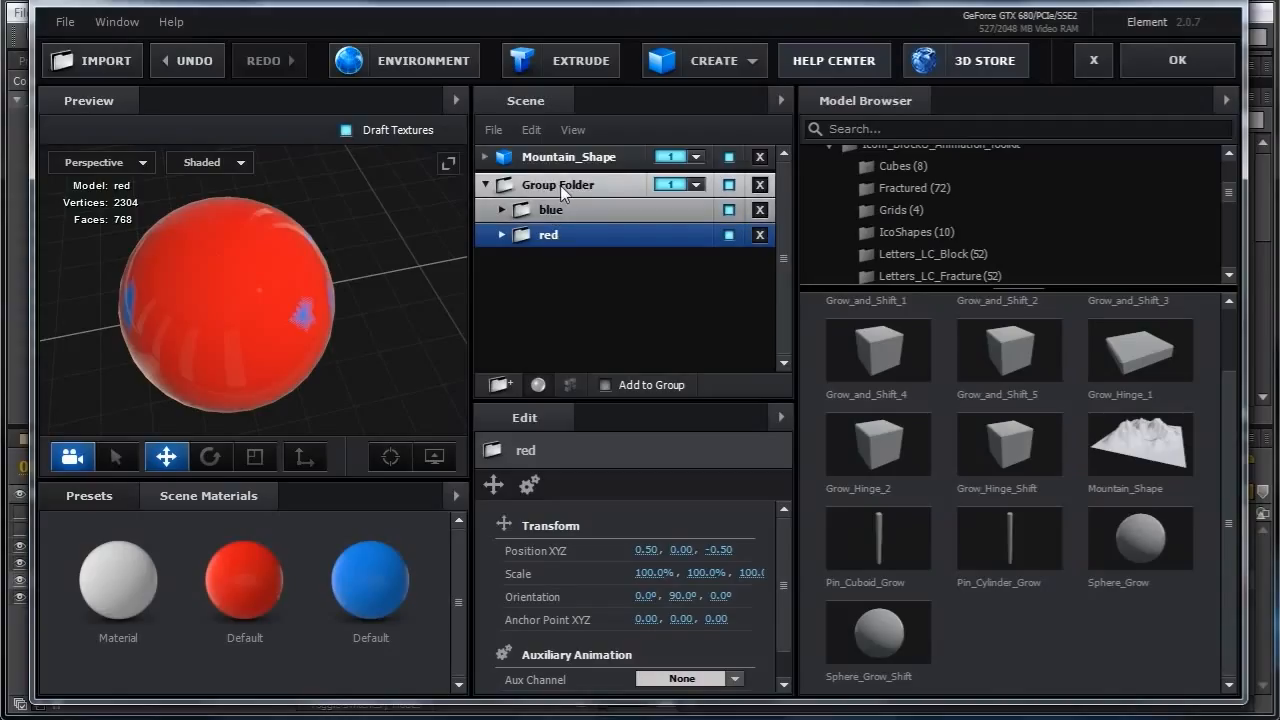
double_click(549, 235)
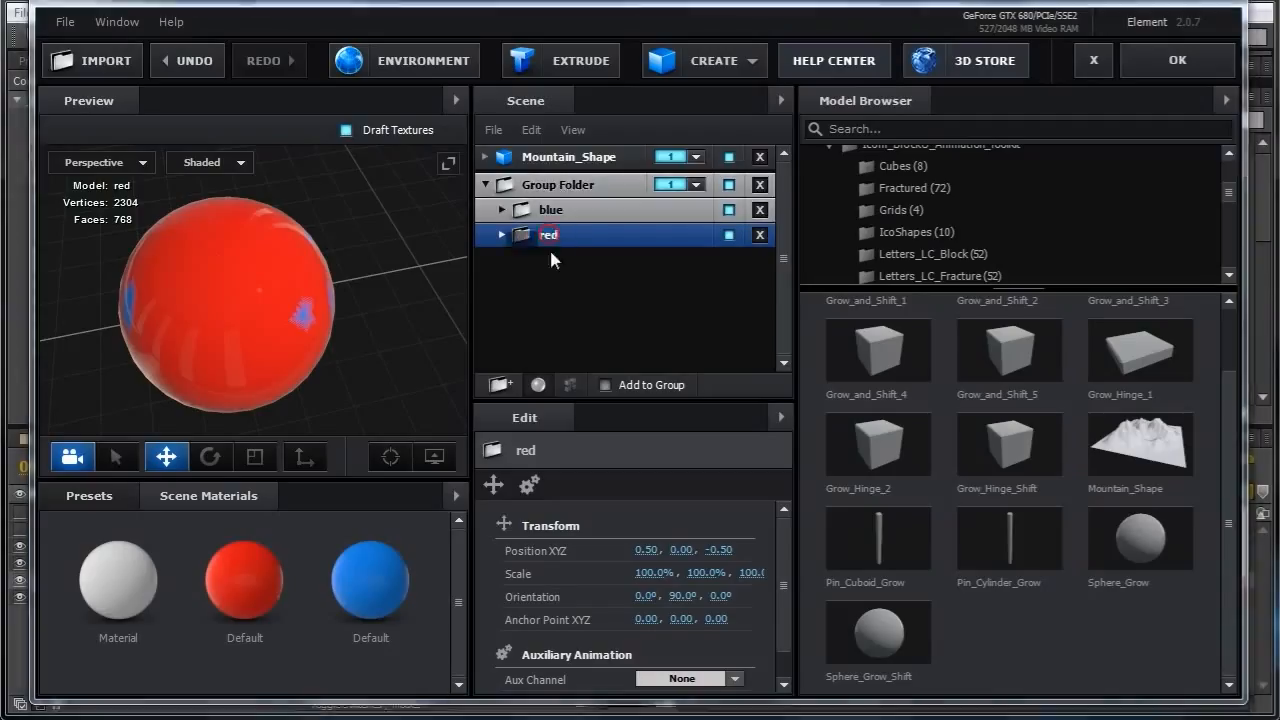
drag(549, 236, 550, 287)
drag(550, 210, 549, 295)
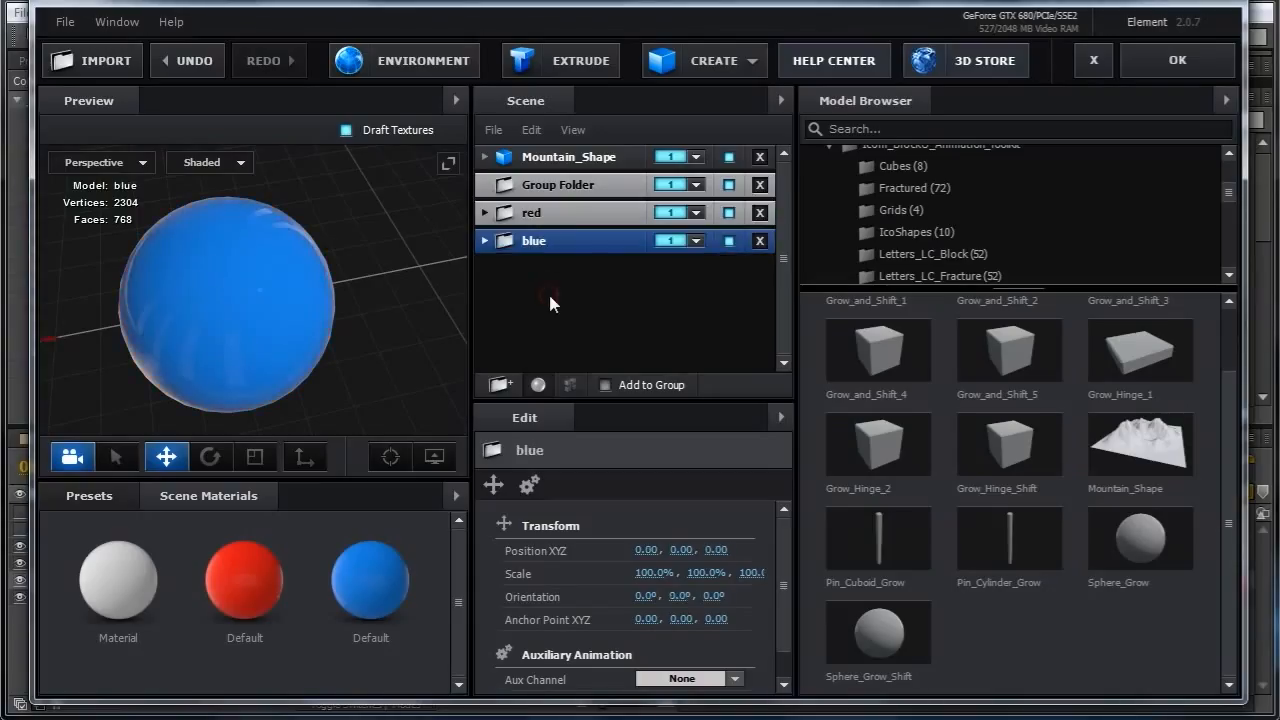
click(545, 184)
click(760, 184)
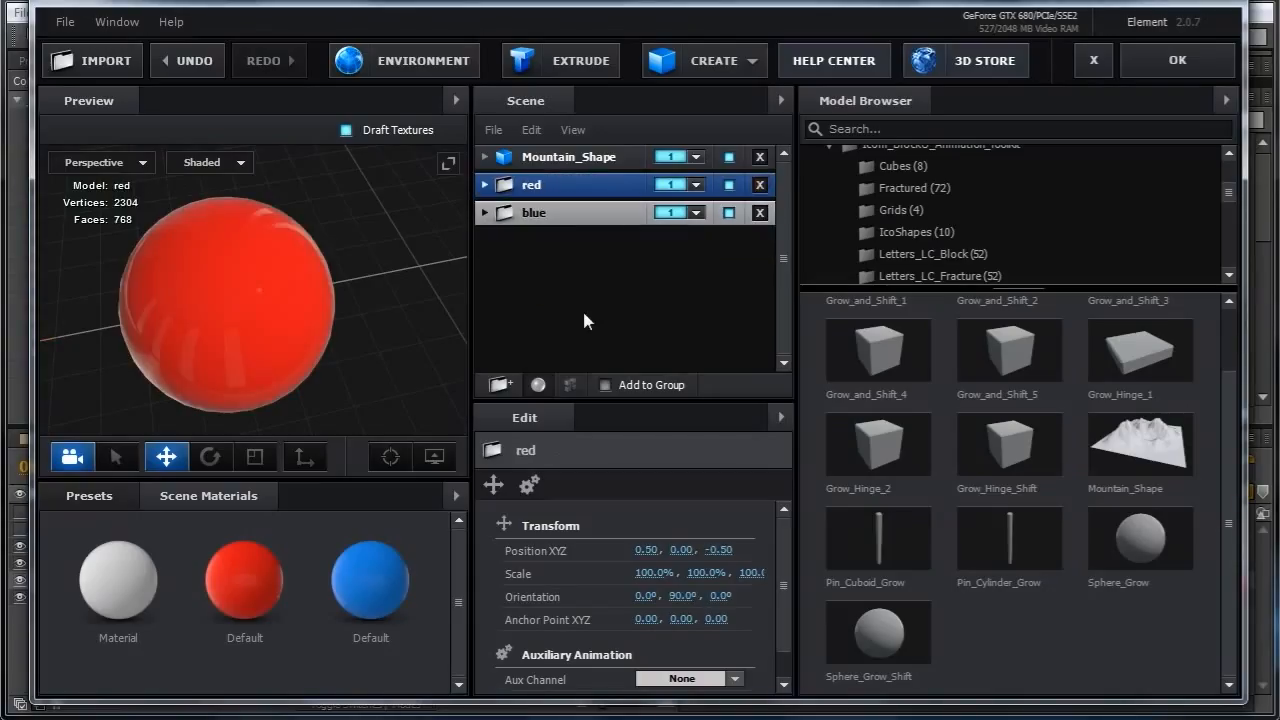
Apply the scene, then set Group 1's replicator shape to 3D Object with 3D Object Percent at 100%.
click(1150, 64)
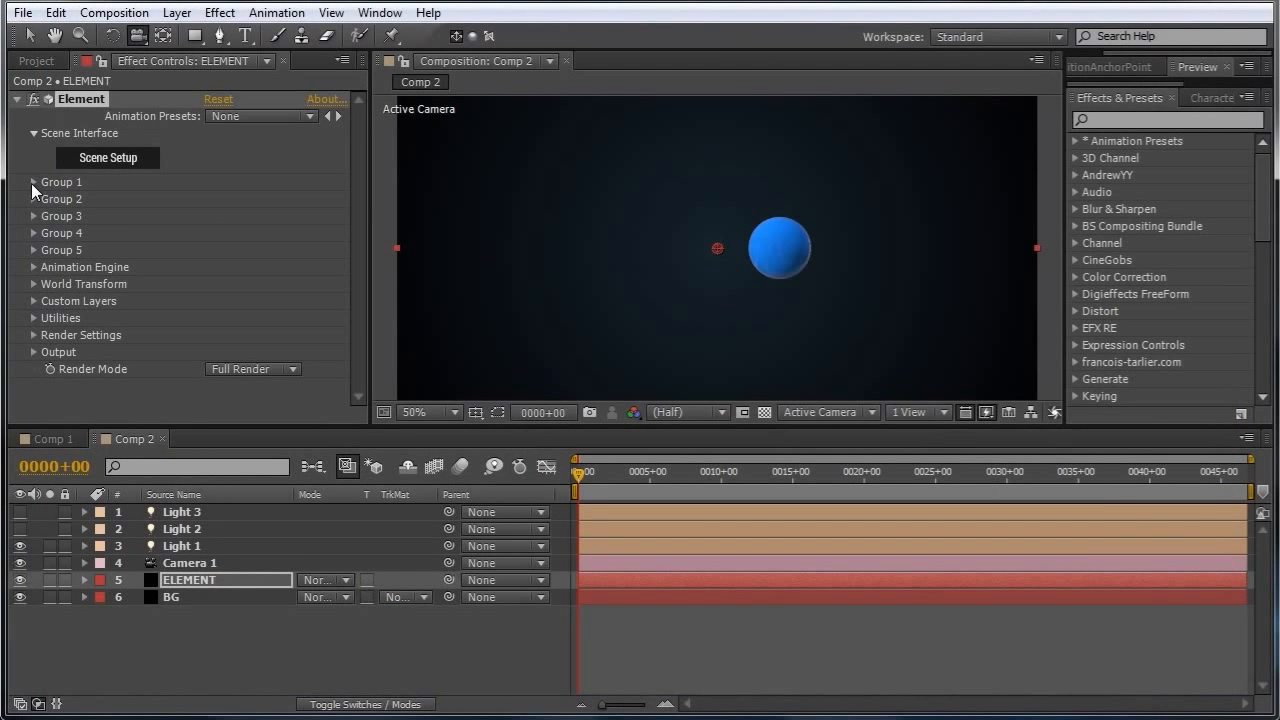
click(33, 183)
click(49, 217)
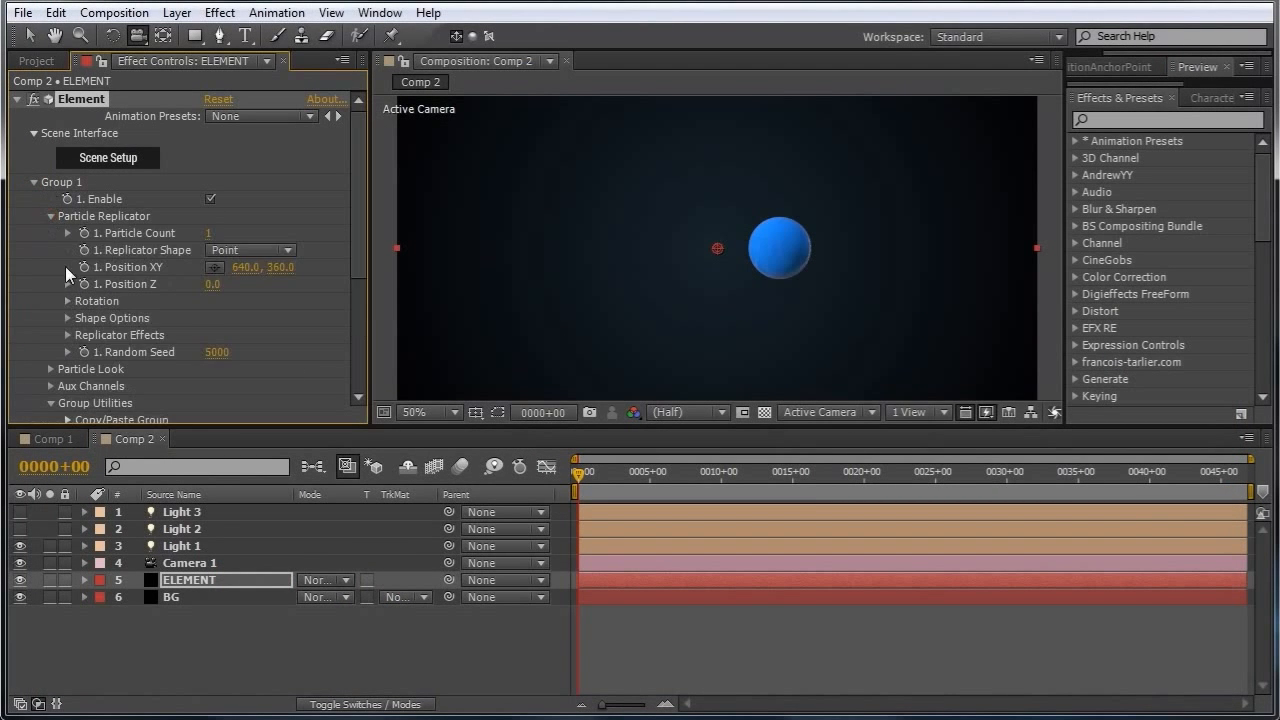
click(292, 249)
click(290, 404)
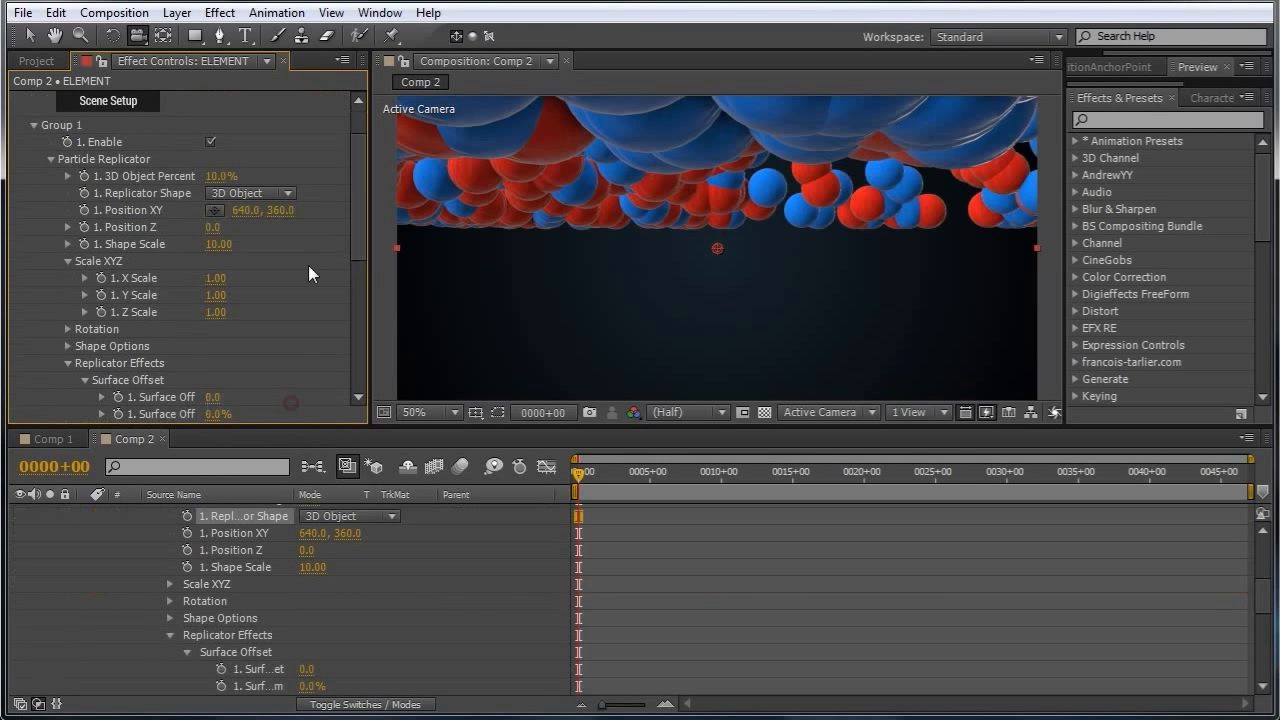
drag(215, 180, 509, 206)
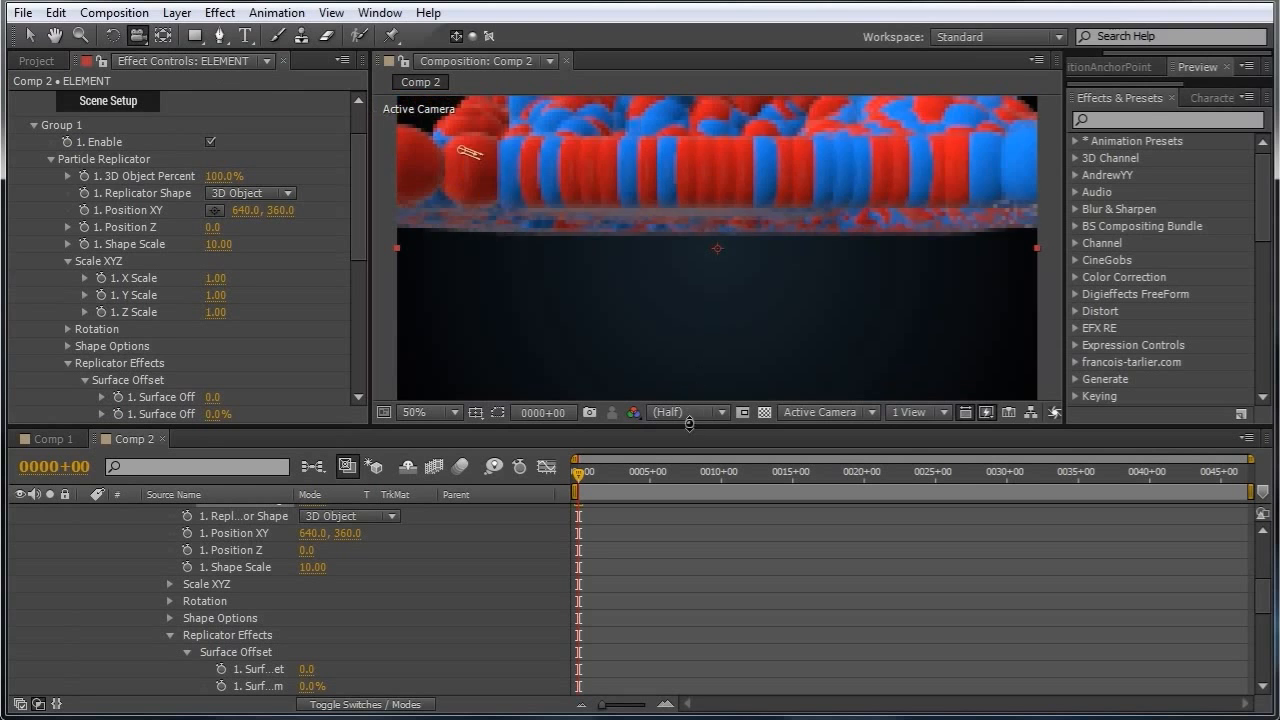
Set Group 1's particle size to 5.
drag(657, 286, 763, 351)
drag(354, 221, 360, 269)
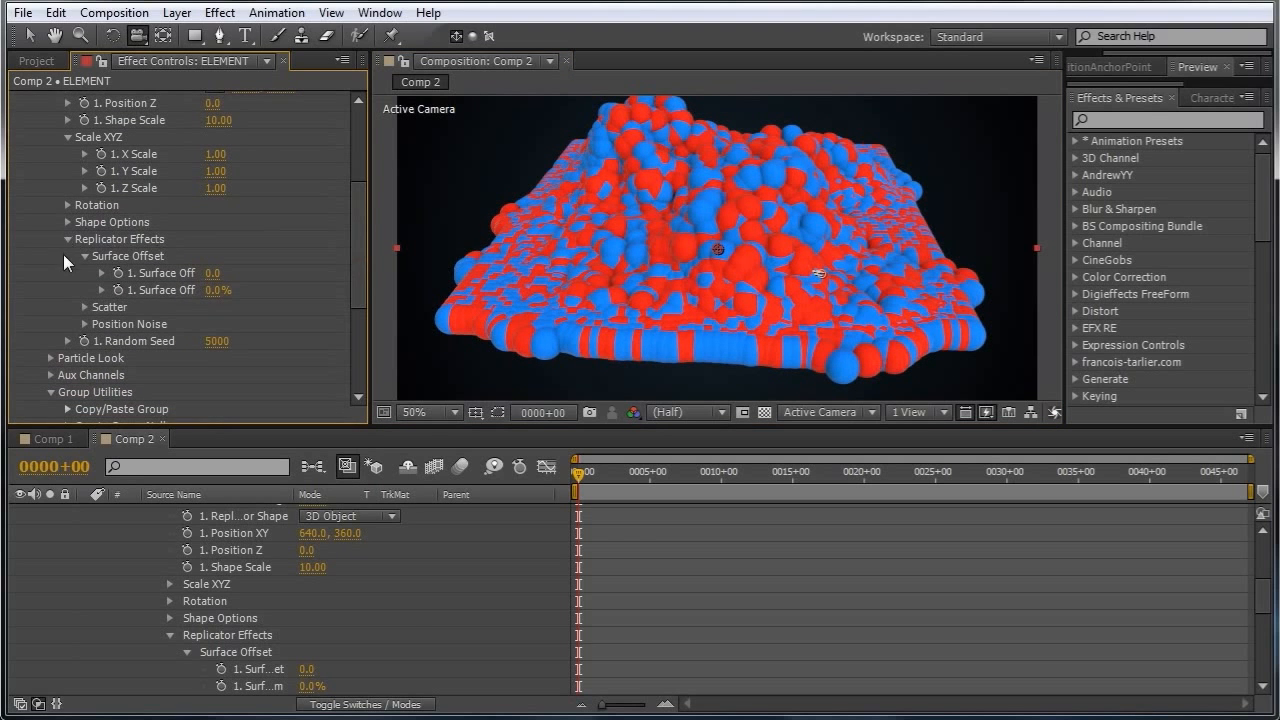
click(50, 356)
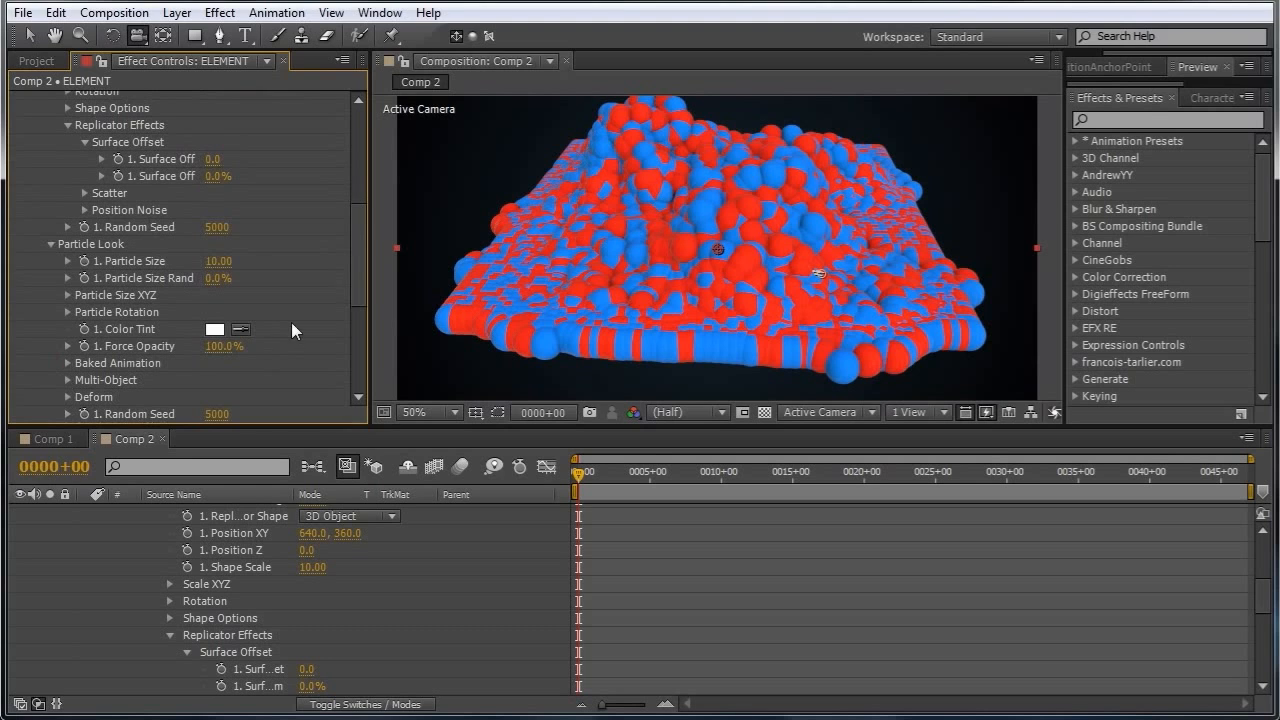
click(216, 262)
text(5)
key(Return)
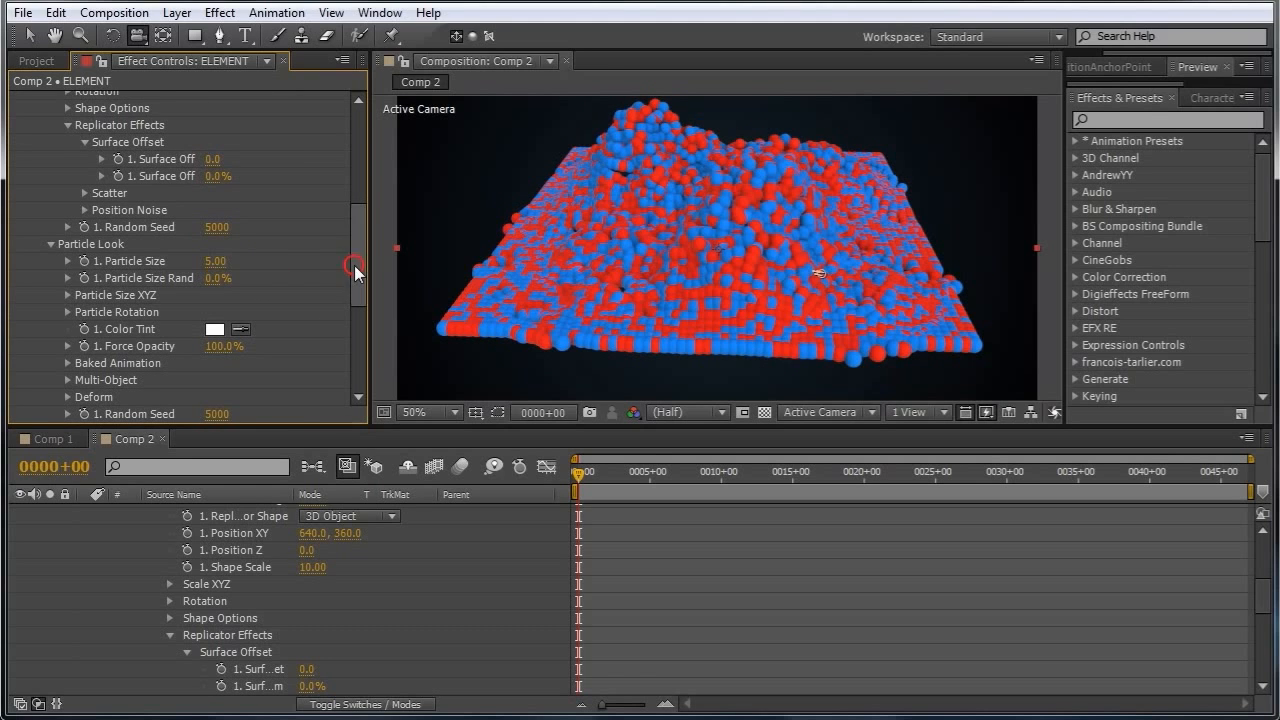
Set Group 1's particle size to 6.
drag(355, 270, 357, 291)
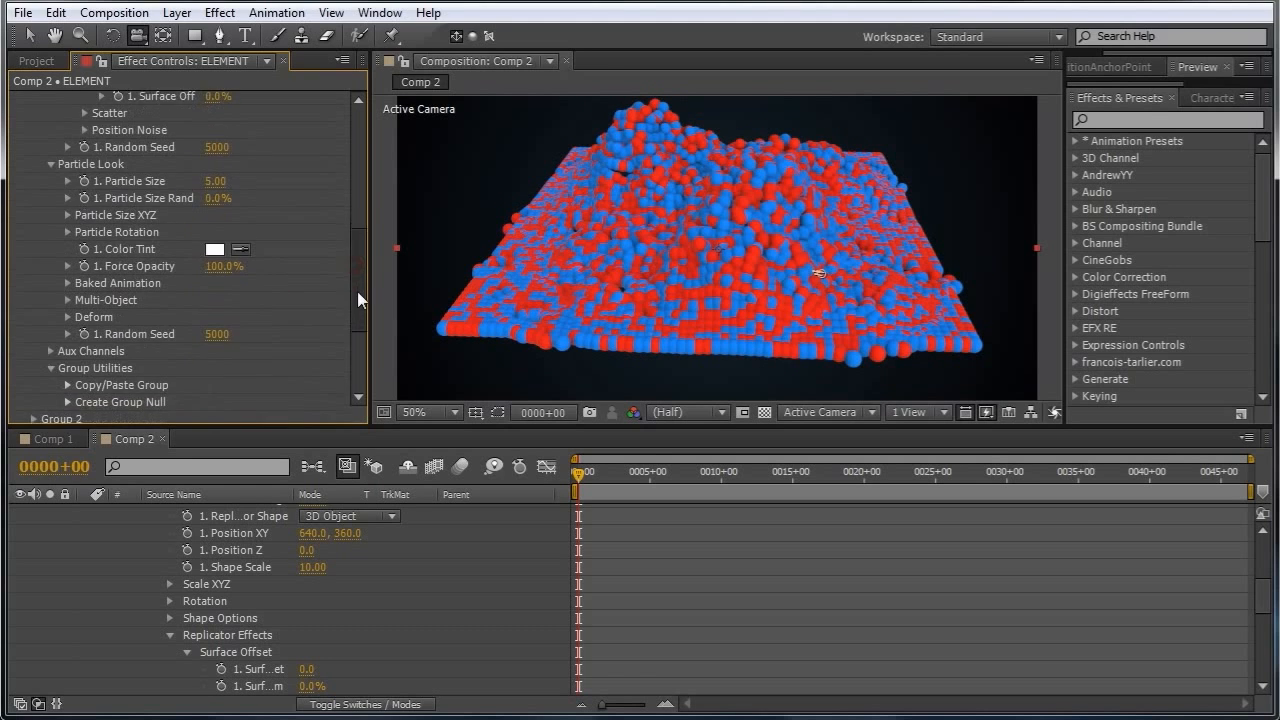
click(67, 229)
click(275, 247)
click(289, 312)
drag(628, 318, 719, 231)
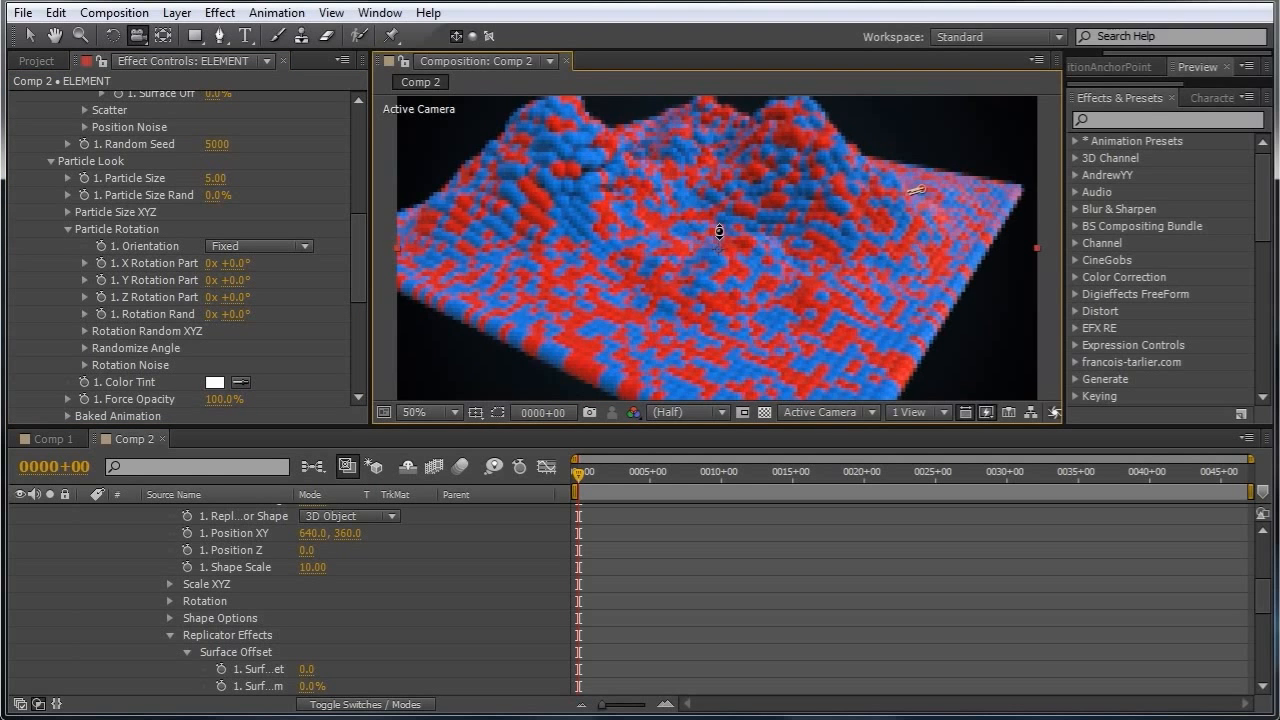
drag(356, 260, 355, 228)
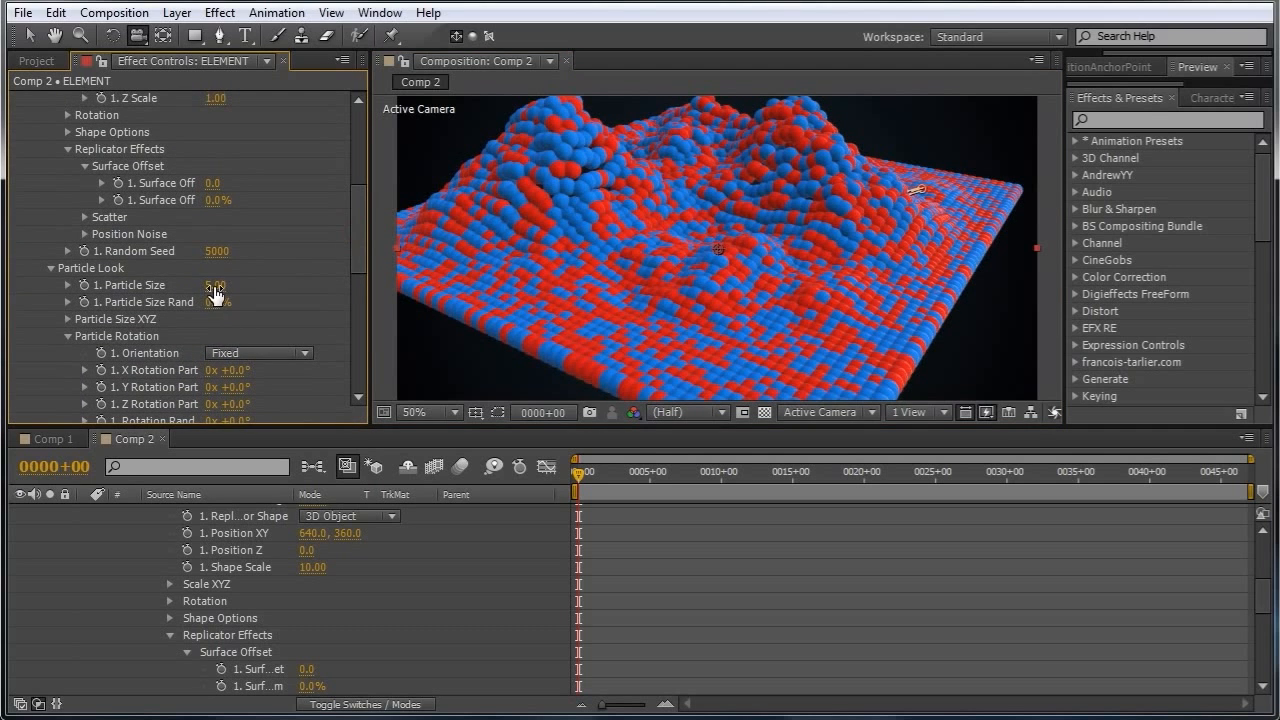
drag(219, 286, 224, 287)
click(223, 288)
text(6)
key(Return)
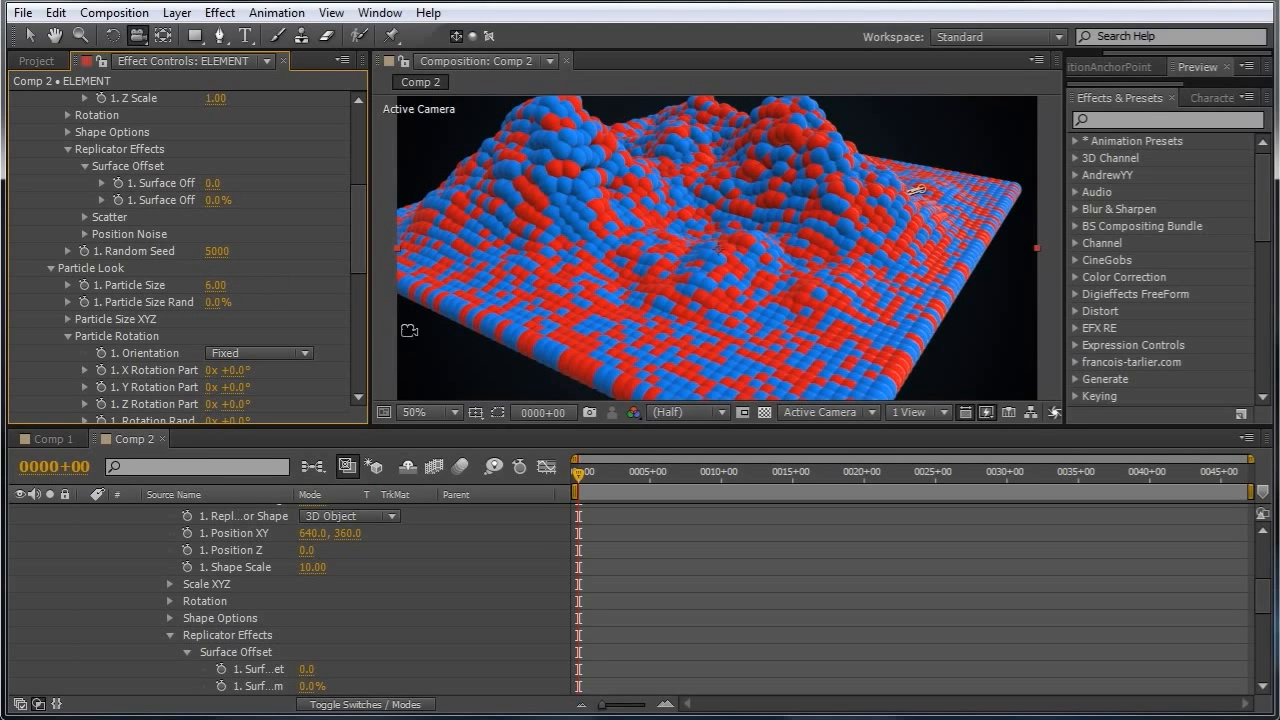
Set the Baked Animation frame offset to -50.
scroll(358, 275, down, 5)
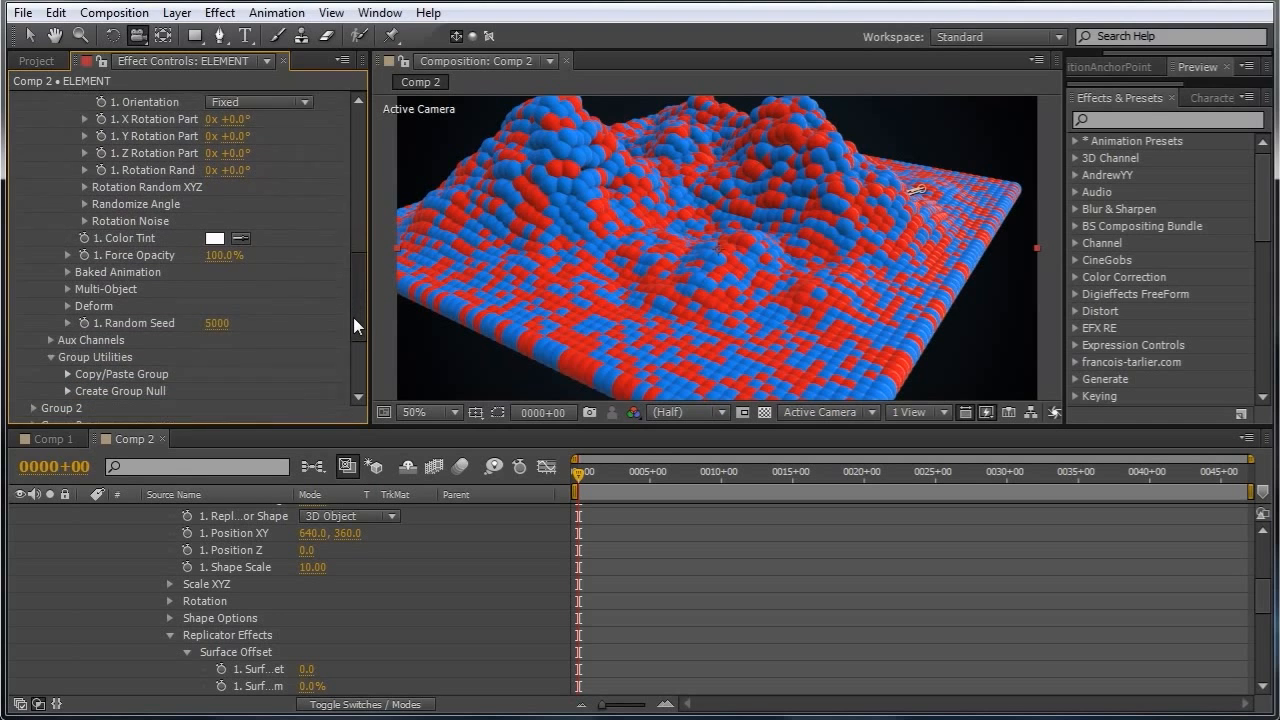
scroll(354, 322, down, 1)
drag(354, 324, 361, 280)
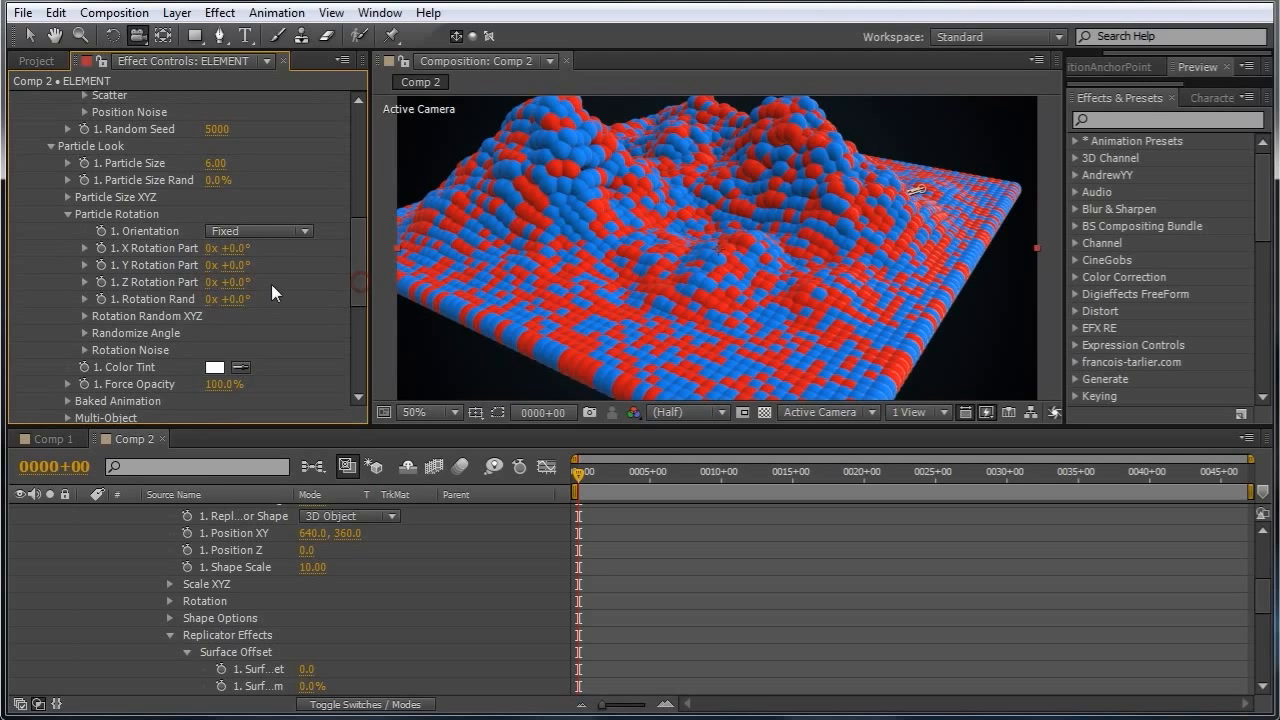
click(67, 214)
click(67, 266)
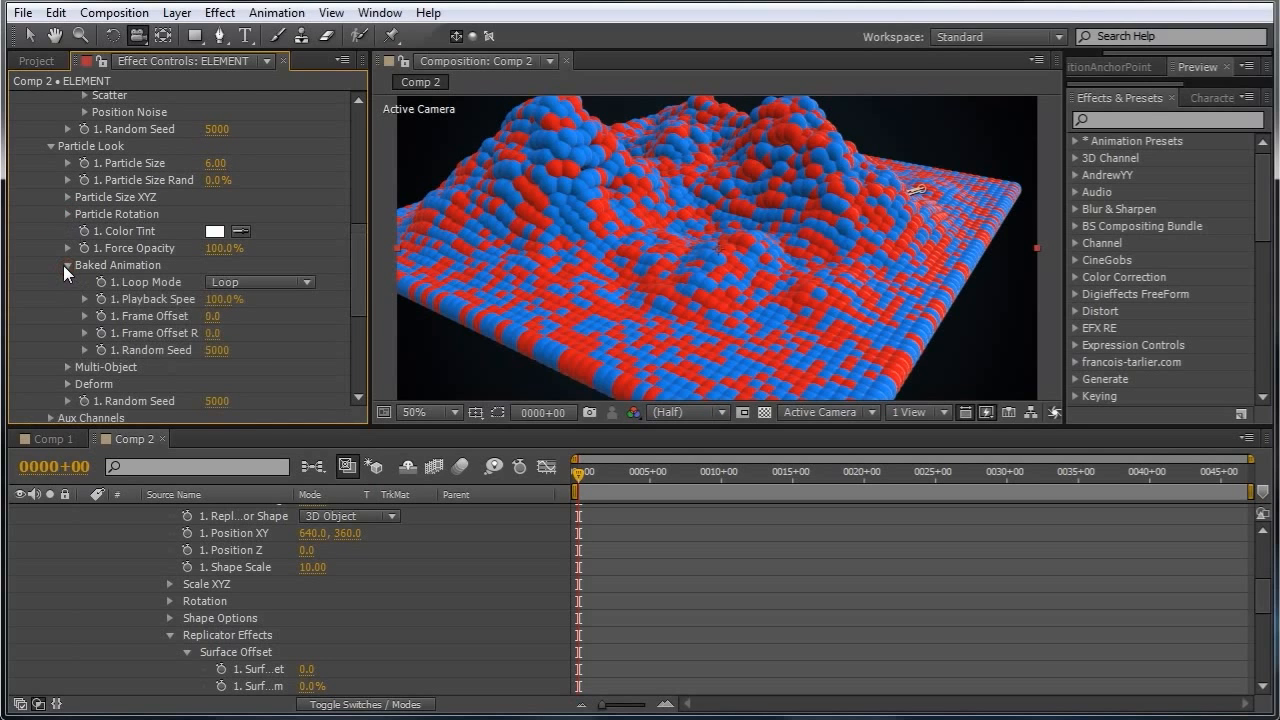
click(213, 317)
text(-50)
key(Return)
Set the baked frame offset random to 50 and the loop mode to Freeze at End.
click(212, 333)
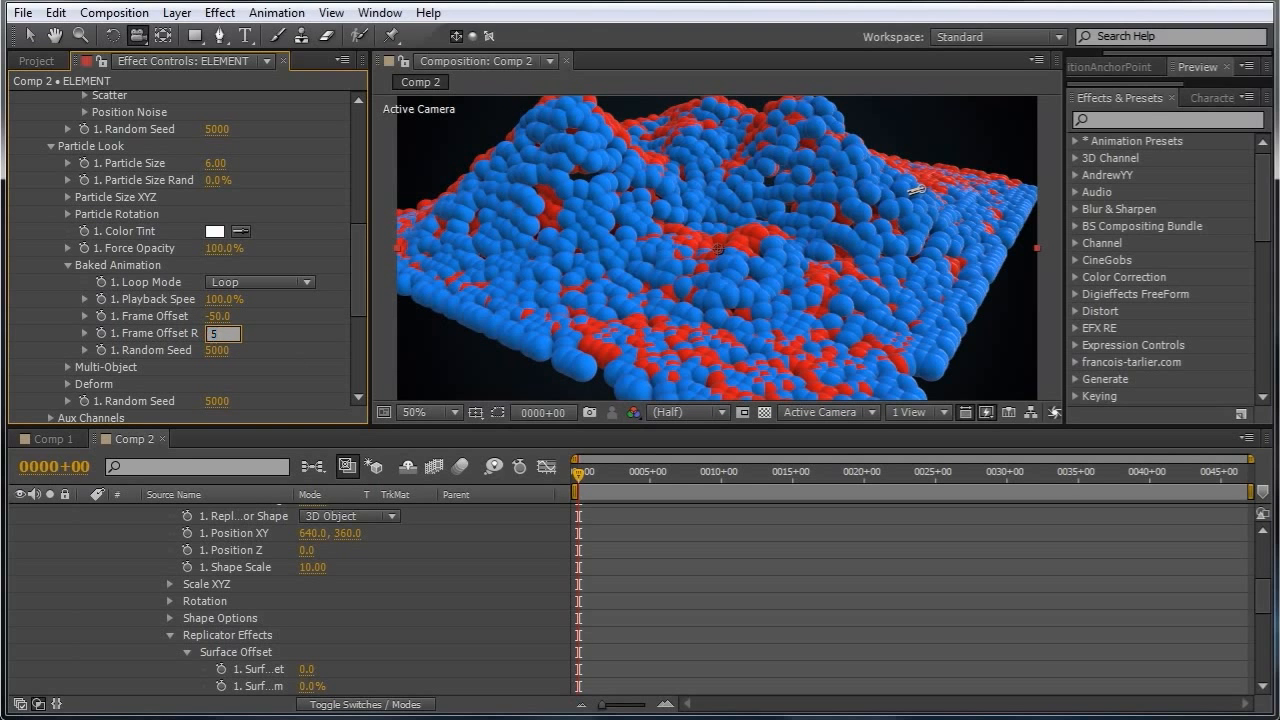
key(Return)
click(290, 282)
click(300, 345)
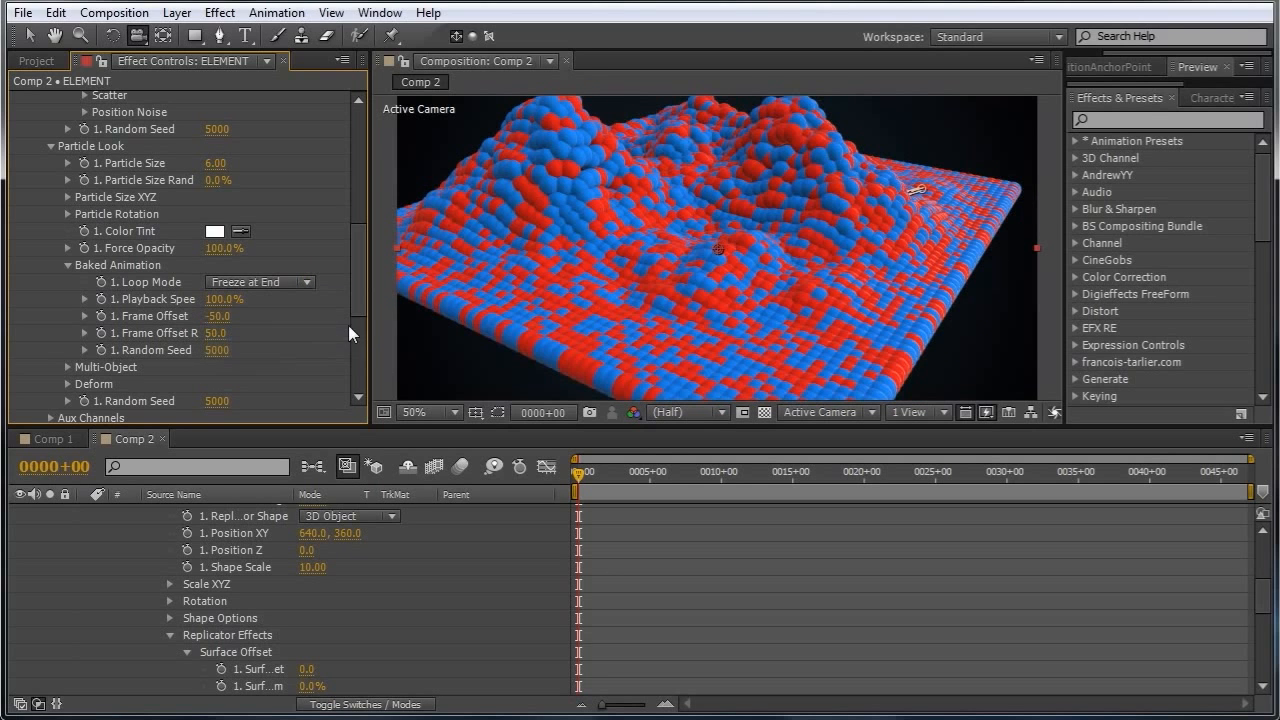
Open the scene setup and reset the baked frame offset of the sphere inside the blue folder.
click(577, 474)
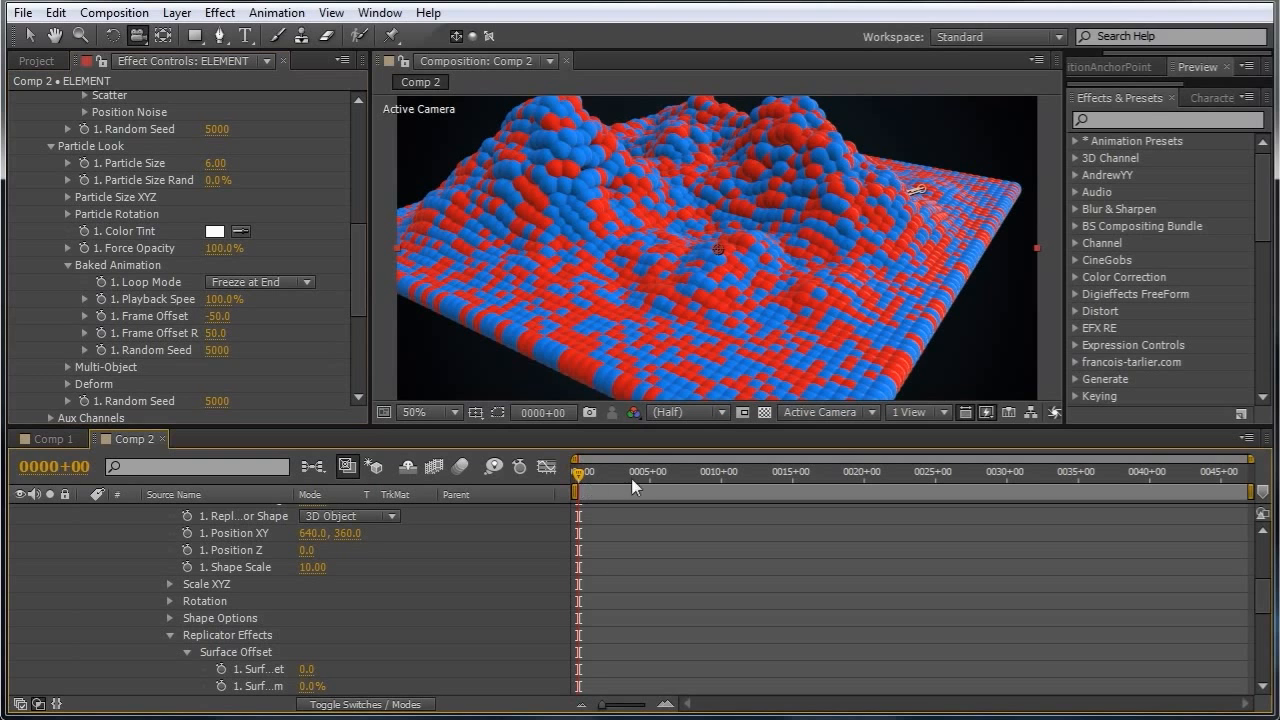
drag(642, 279, 363, 136)
click(125, 159)
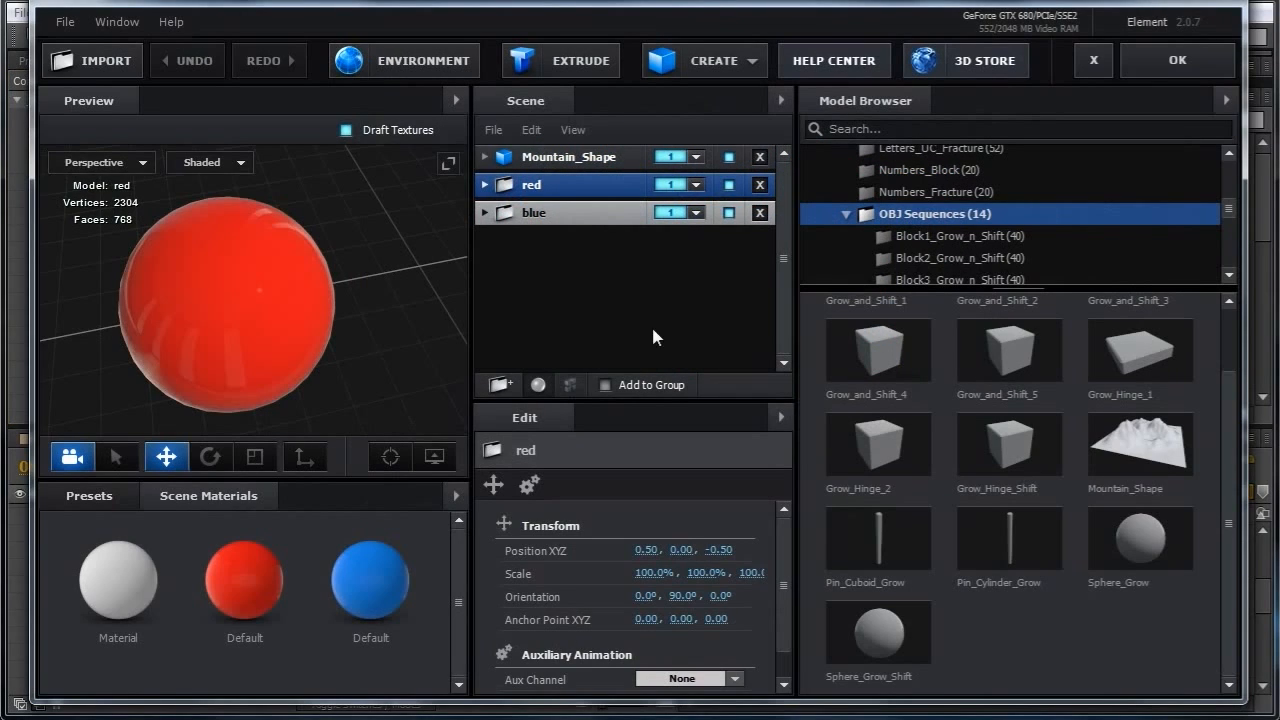
click(485, 213)
click(565, 239)
right_click(643, 594)
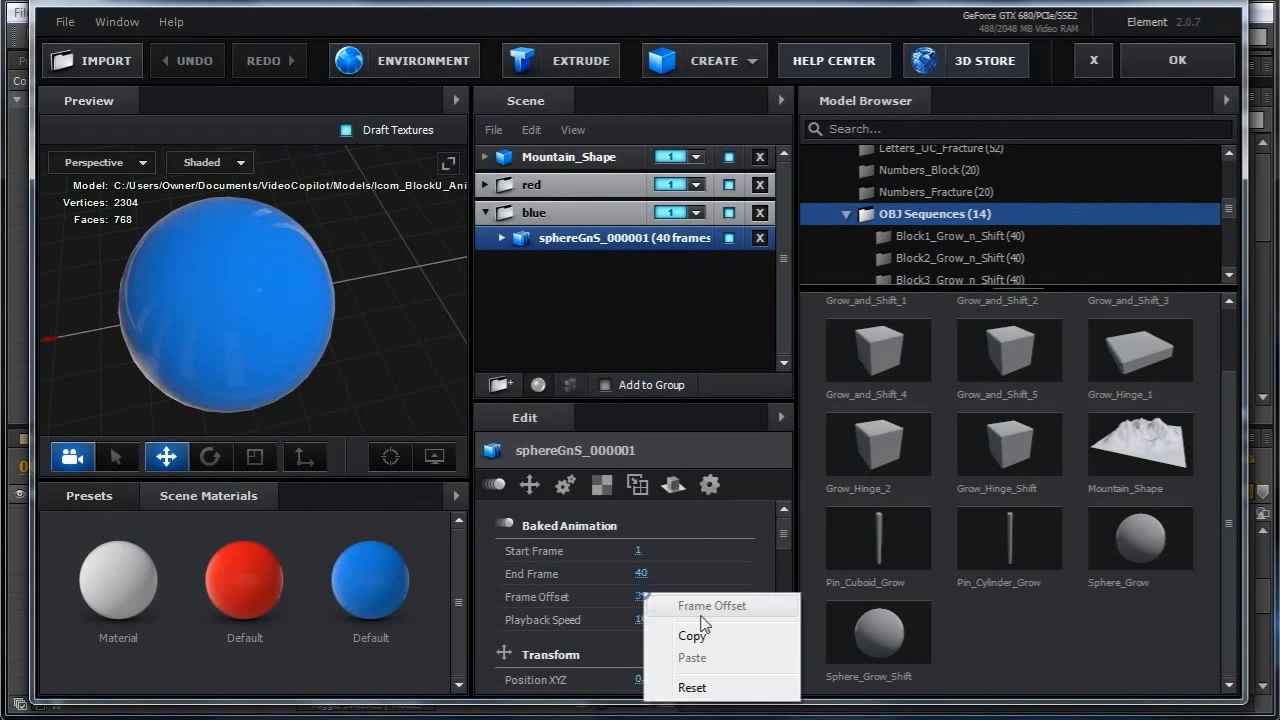
click(692, 686)
click(485, 213)
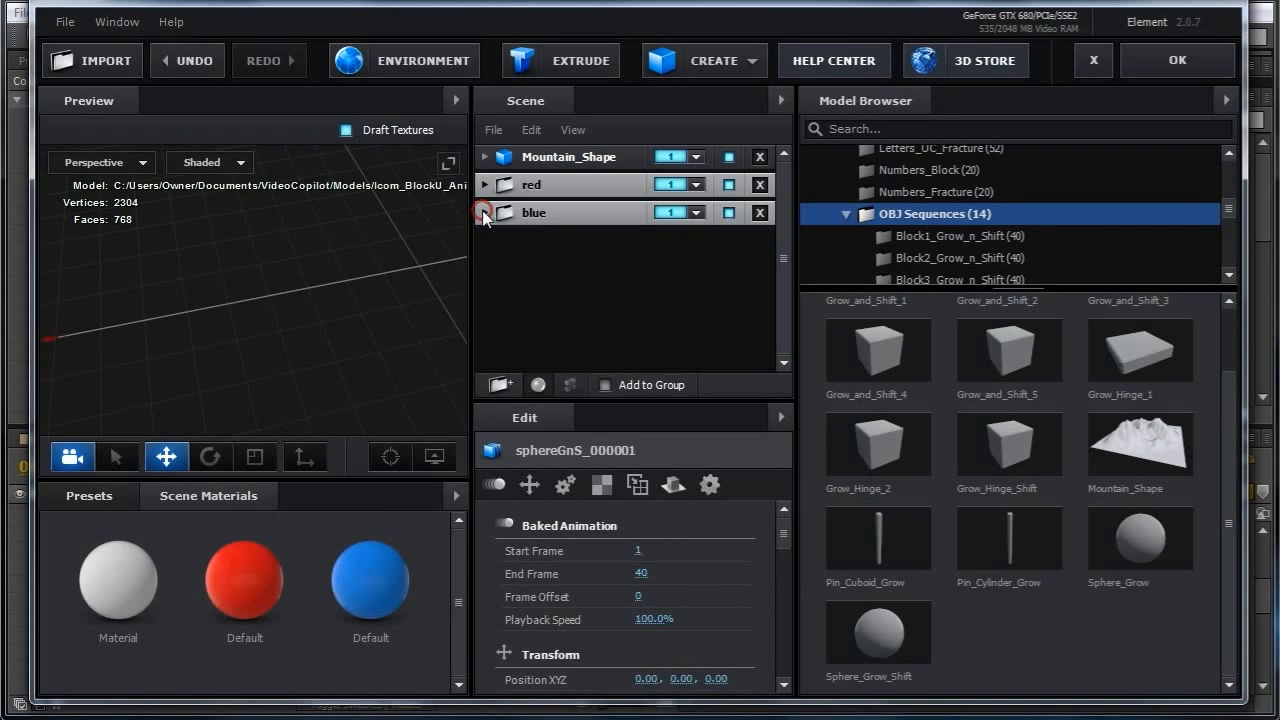
Reset the baked frame offset of the sphere inside the red folder and apply the scene.
click(485, 185)
click(562, 212)
right_click(639, 595)
click(708, 690)
click(485, 185)
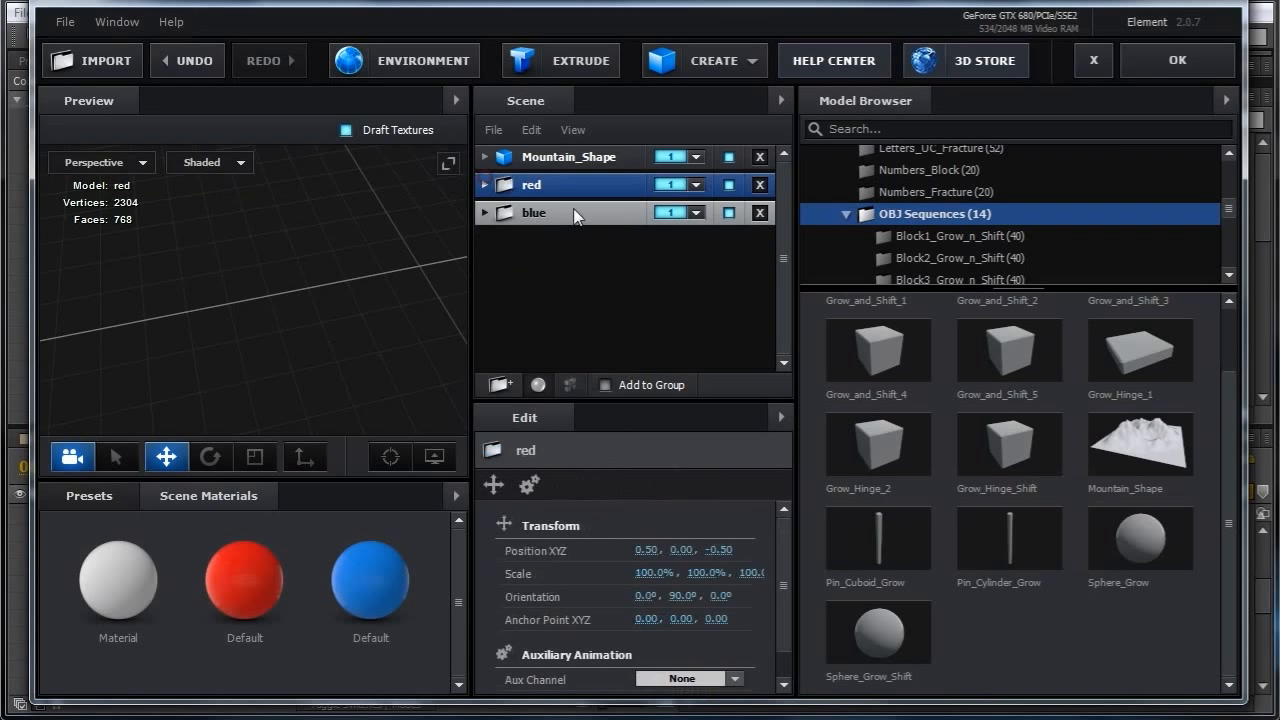
click(1162, 70)
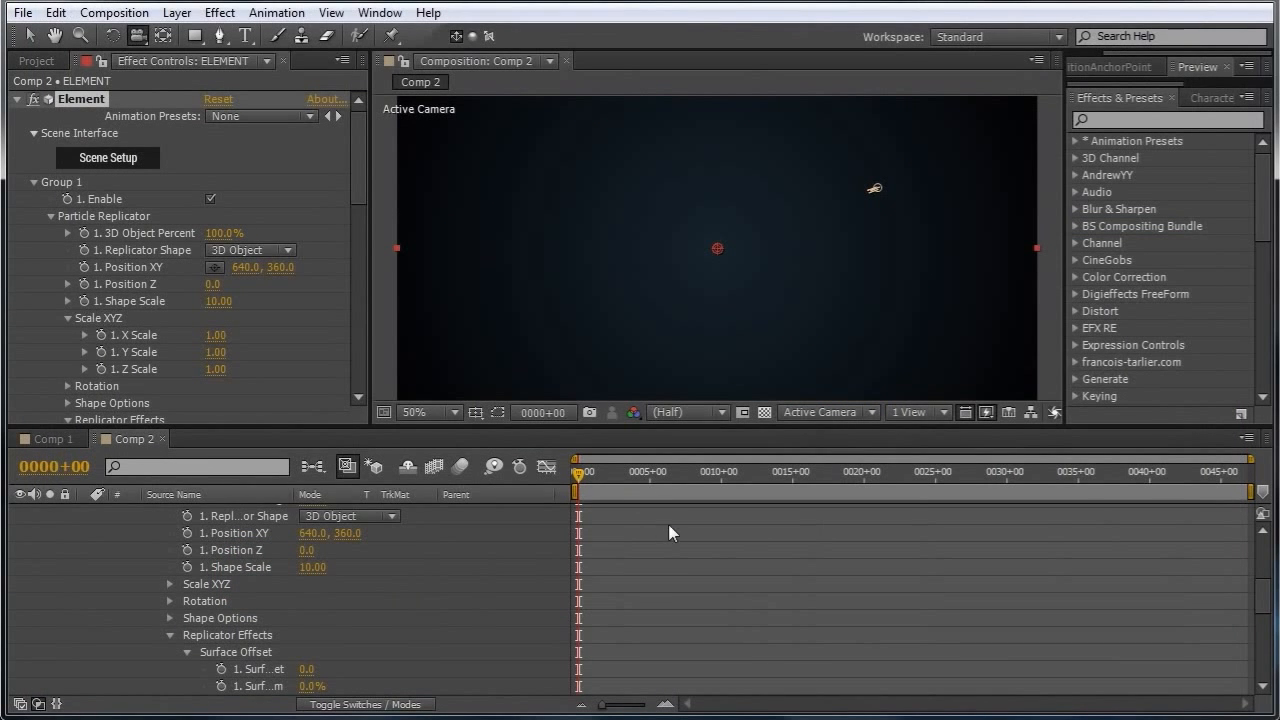
Play back the composition to preview the terrain animation.
key(space)
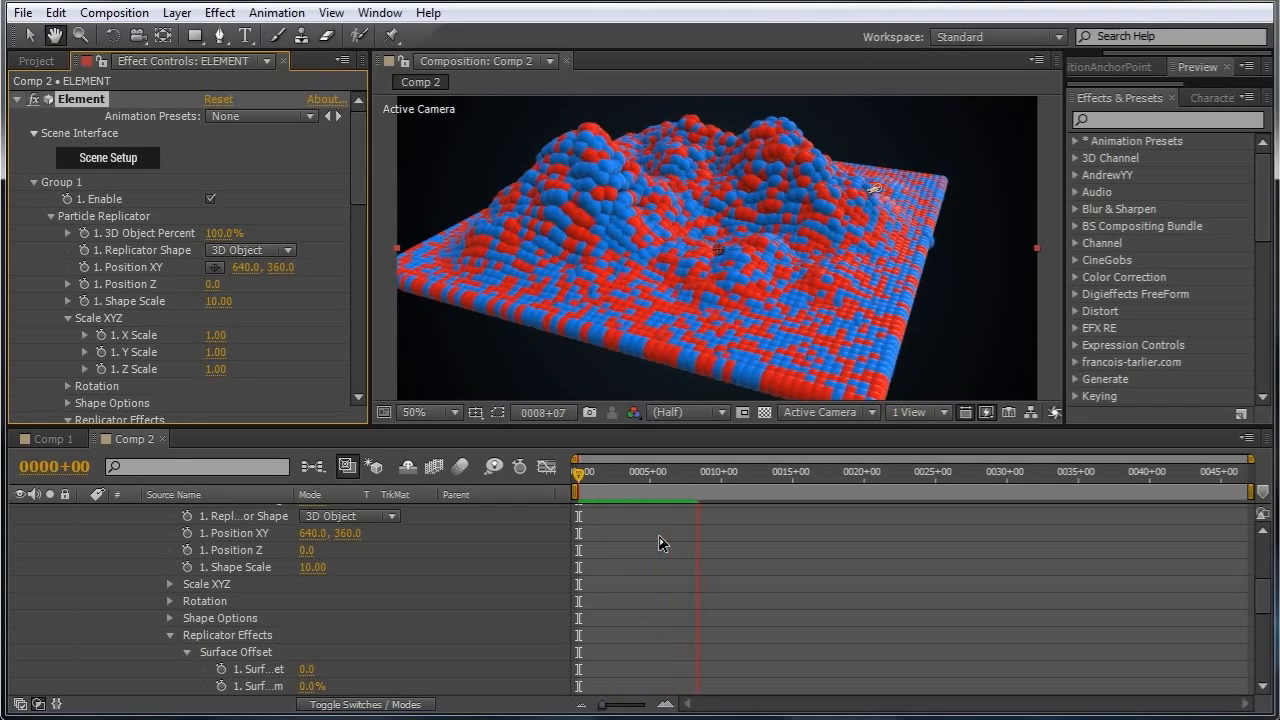
key(c)
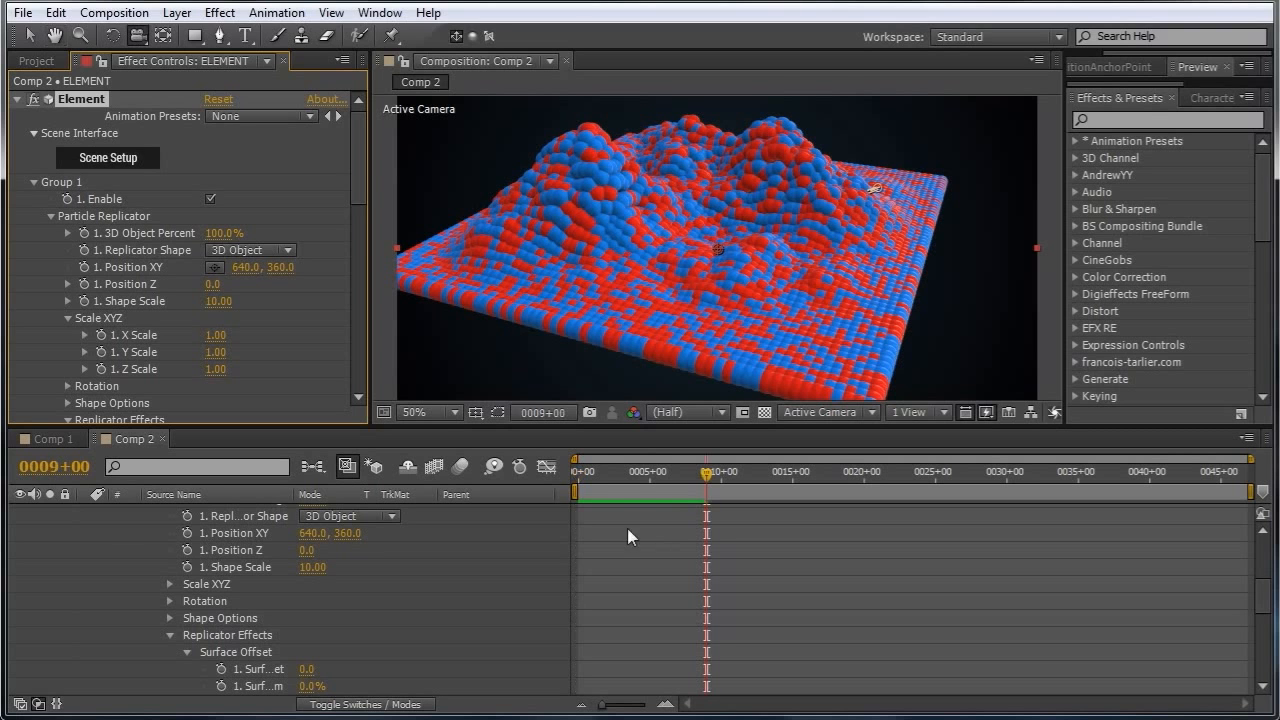
drag(597, 477, 568, 476)
key(space)
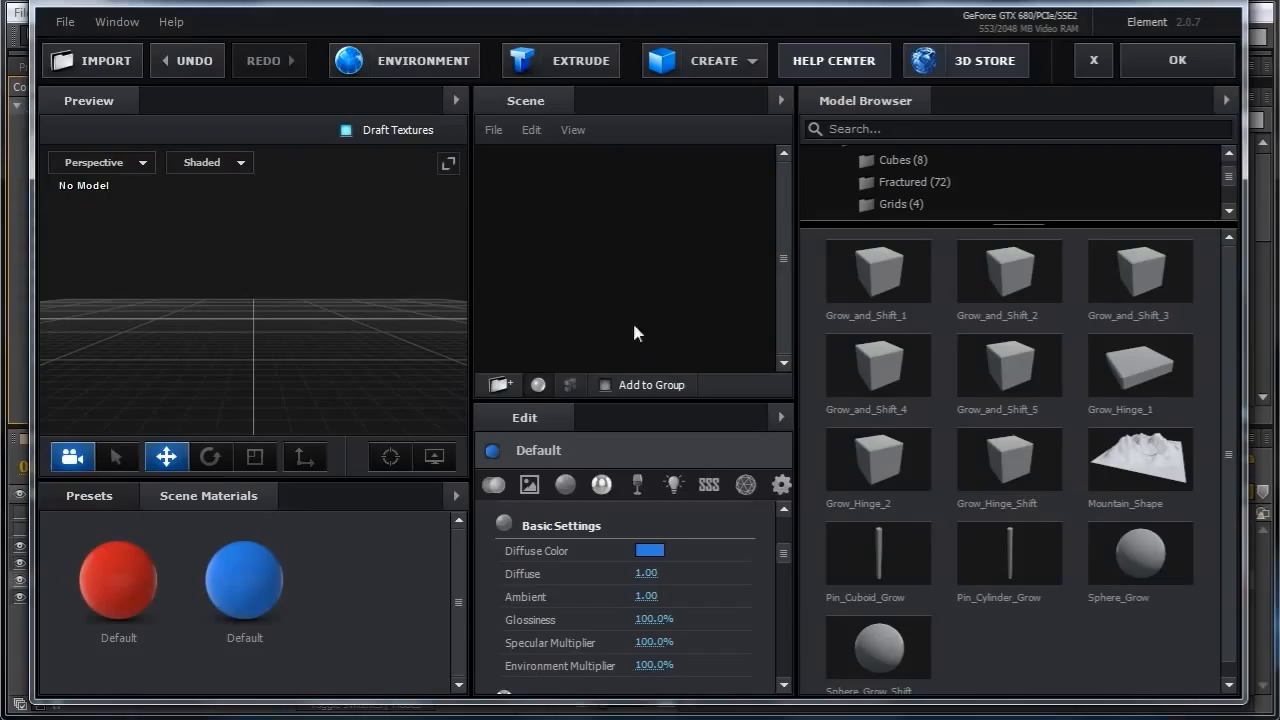
Create a sphere primitive and set its segments to 12.
click(714, 60)
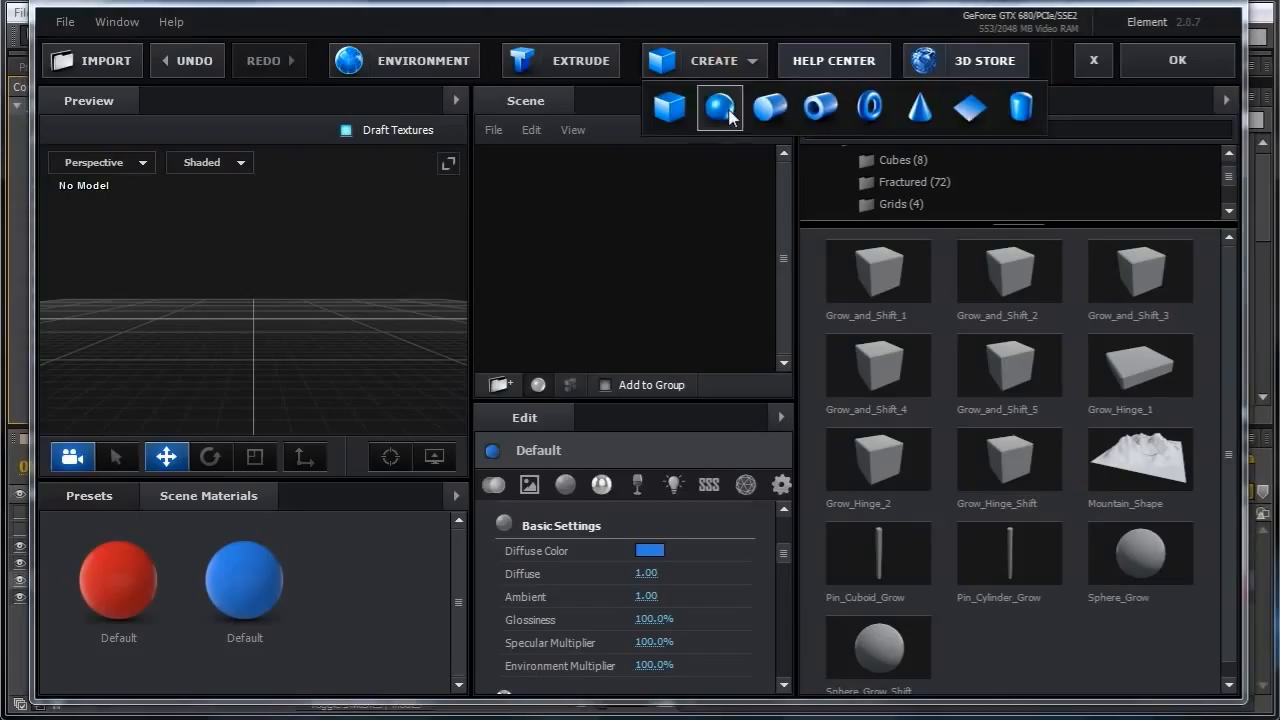
click(726, 108)
drag(346, 315, 349, 360)
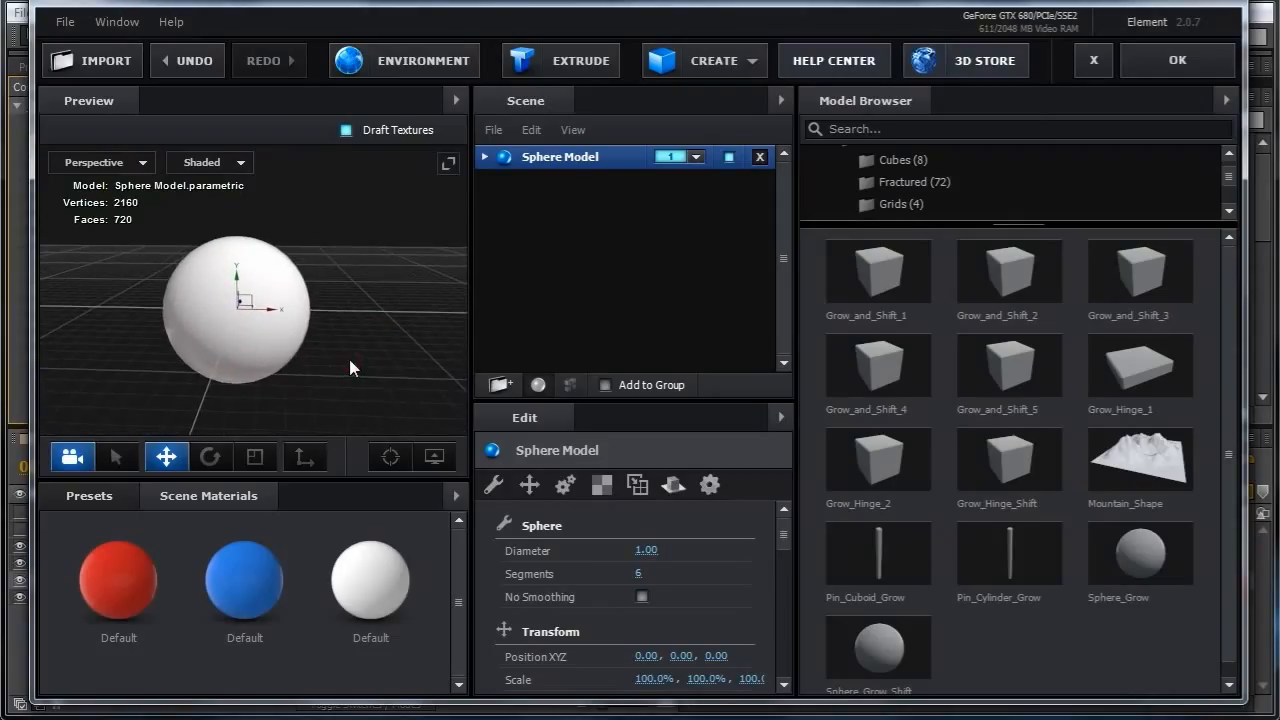
click(695, 157)
text(12)
key(Return)
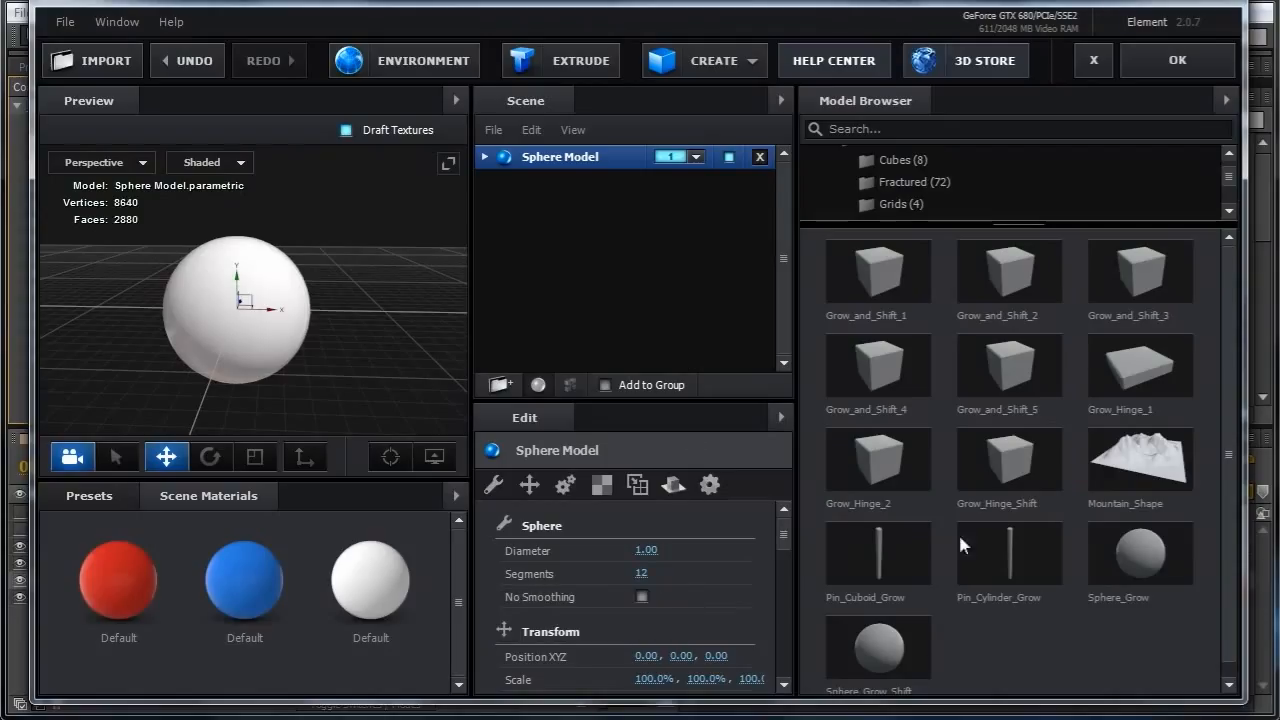
Add two Pin_Cylinder_Grow models, apply the red and blue materials to them, and apply the scene.
click(1003, 547)
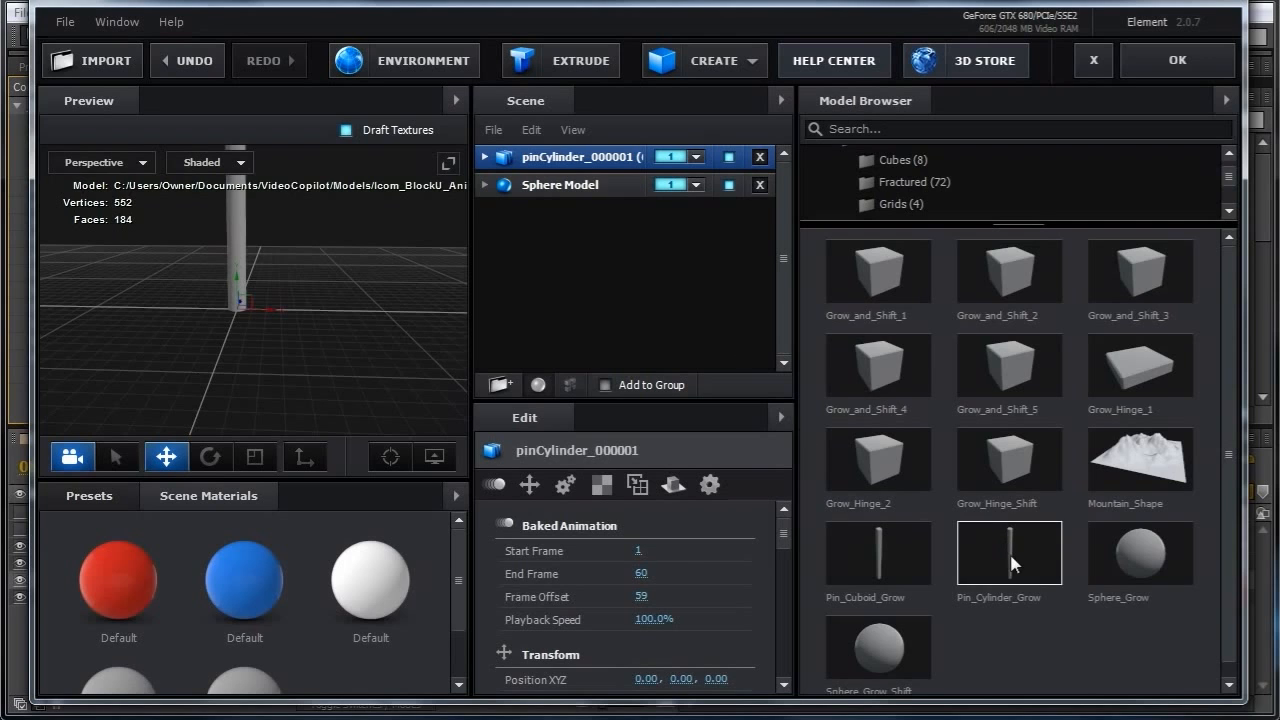
click(1011, 558)
drag(127, 575, 552, 159)
drag(252, 588, 575, 210)
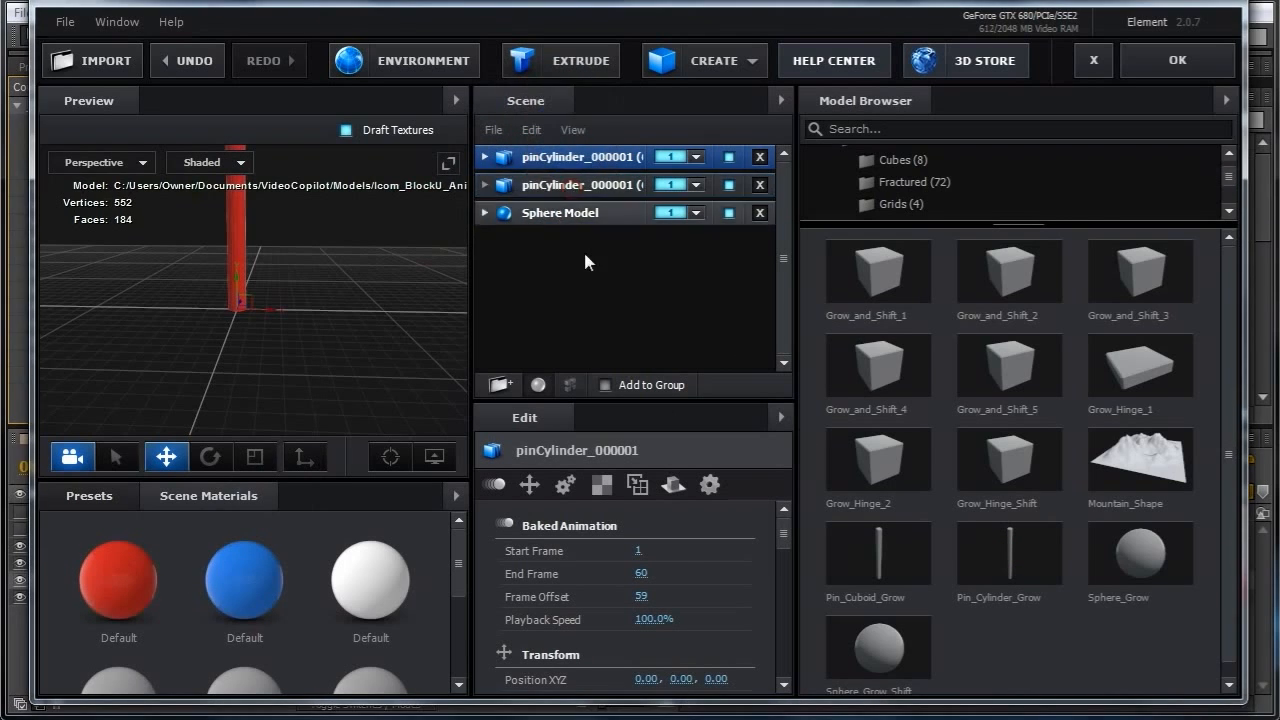
click(1160, 70)
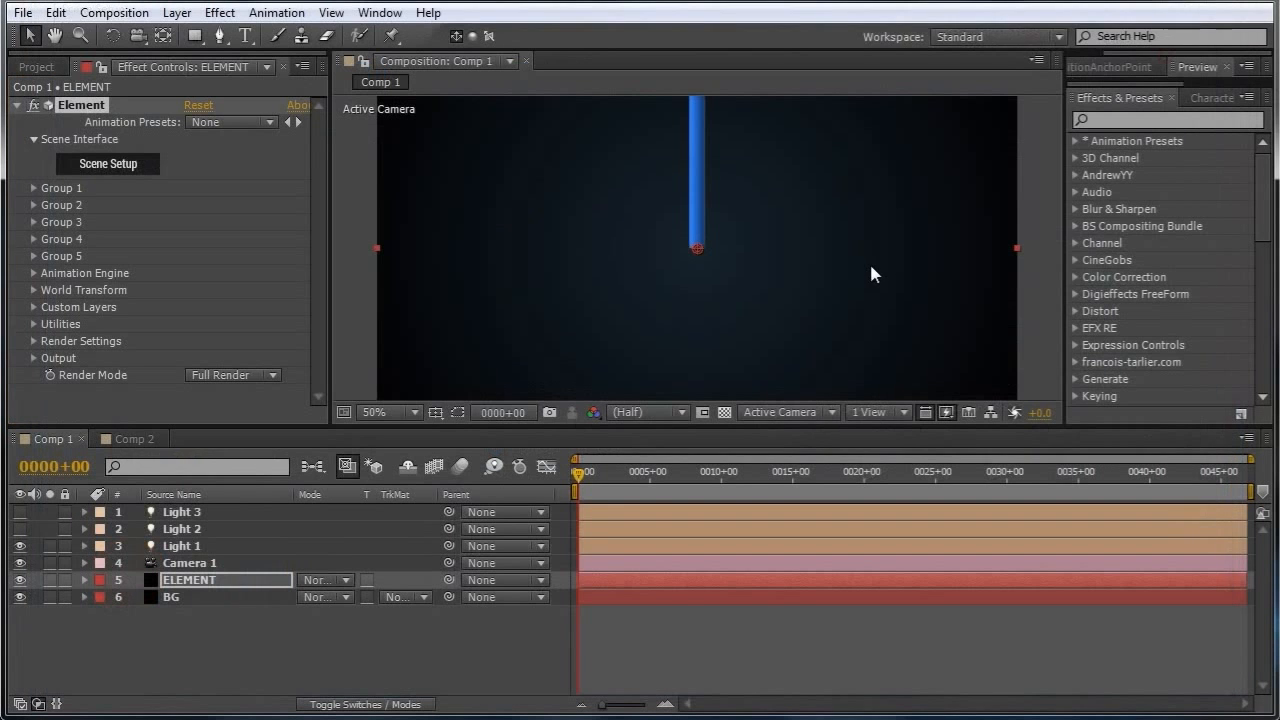
Set Group 1's replicator shape to 3D Object with the 3D object percentage at 100%.
click(33, 188)
click(51, 222)
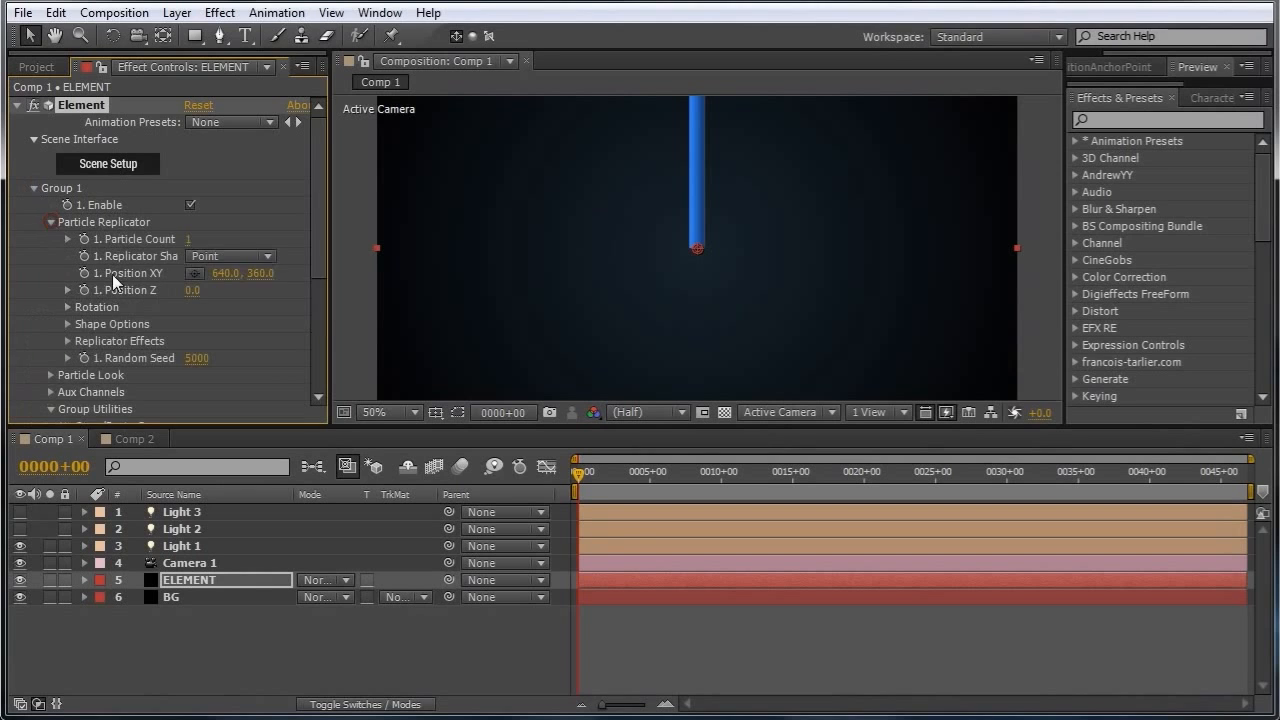
click(269, 255)
click(258, 408)
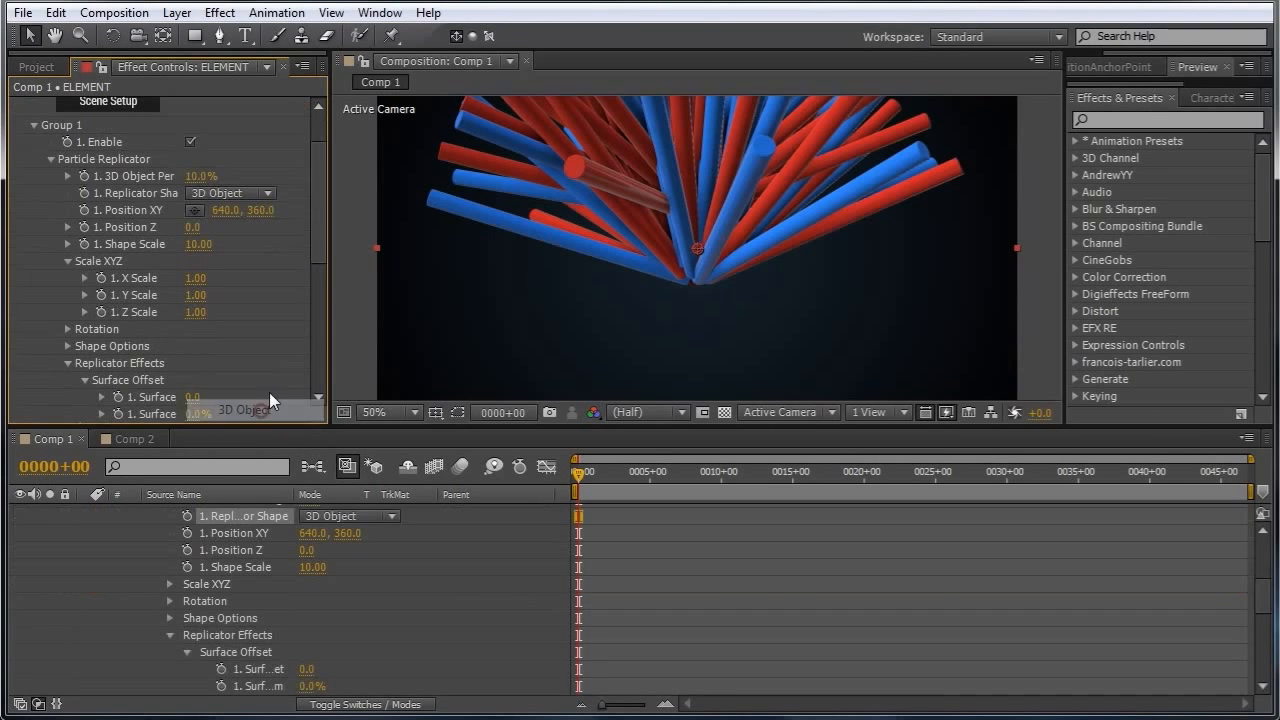
drag(200, 176, 416, 193)
Increase the replicator shape scale to 77.5.
right_click(789, 190)
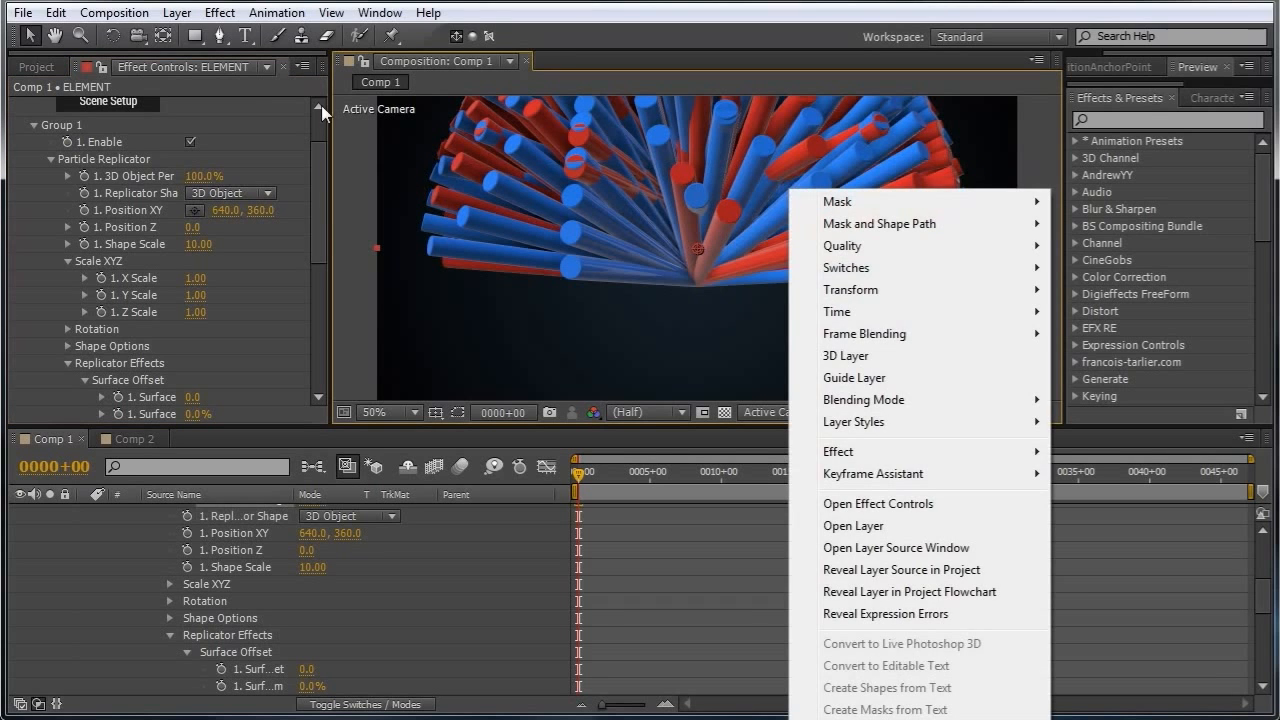
click(139, 34)
drag(739, 177, 716, 258)
drag(195, 257, 870, 256)
drag(756, 185, 745, 300)
drag(323, 270, 318, 326)
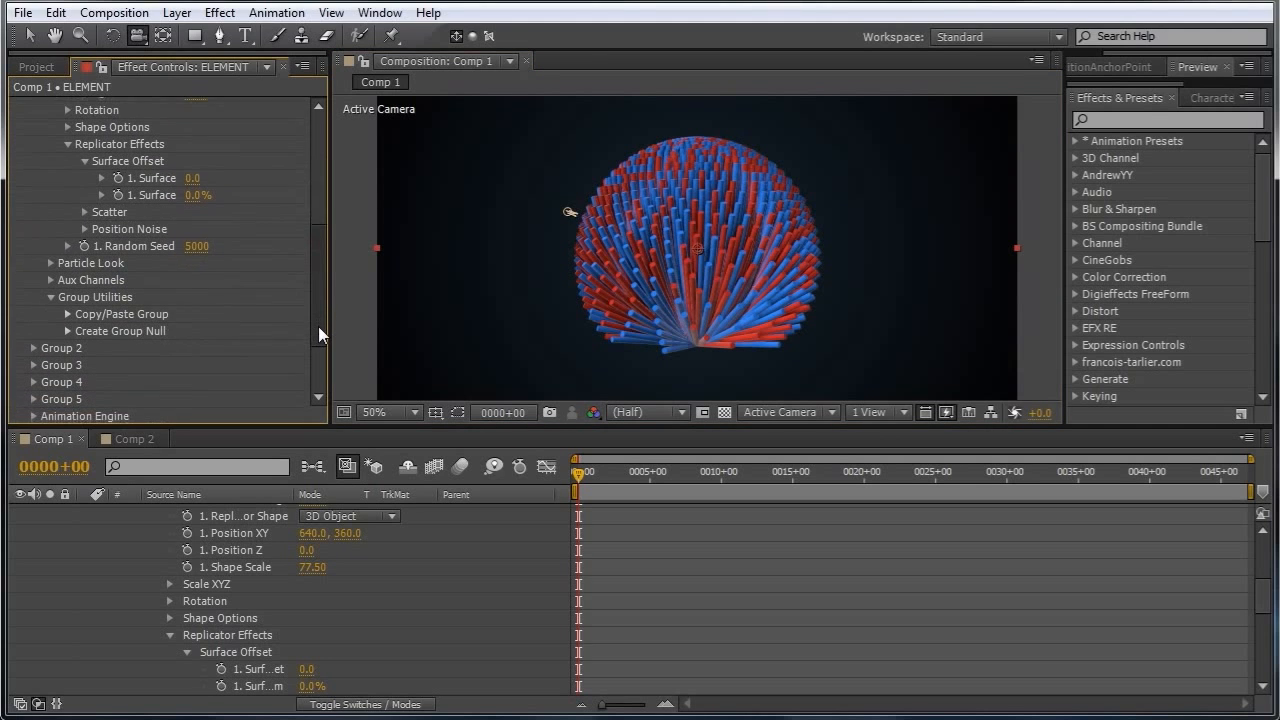
Set the particle size under Particle Look to 5.
click(50, 262)
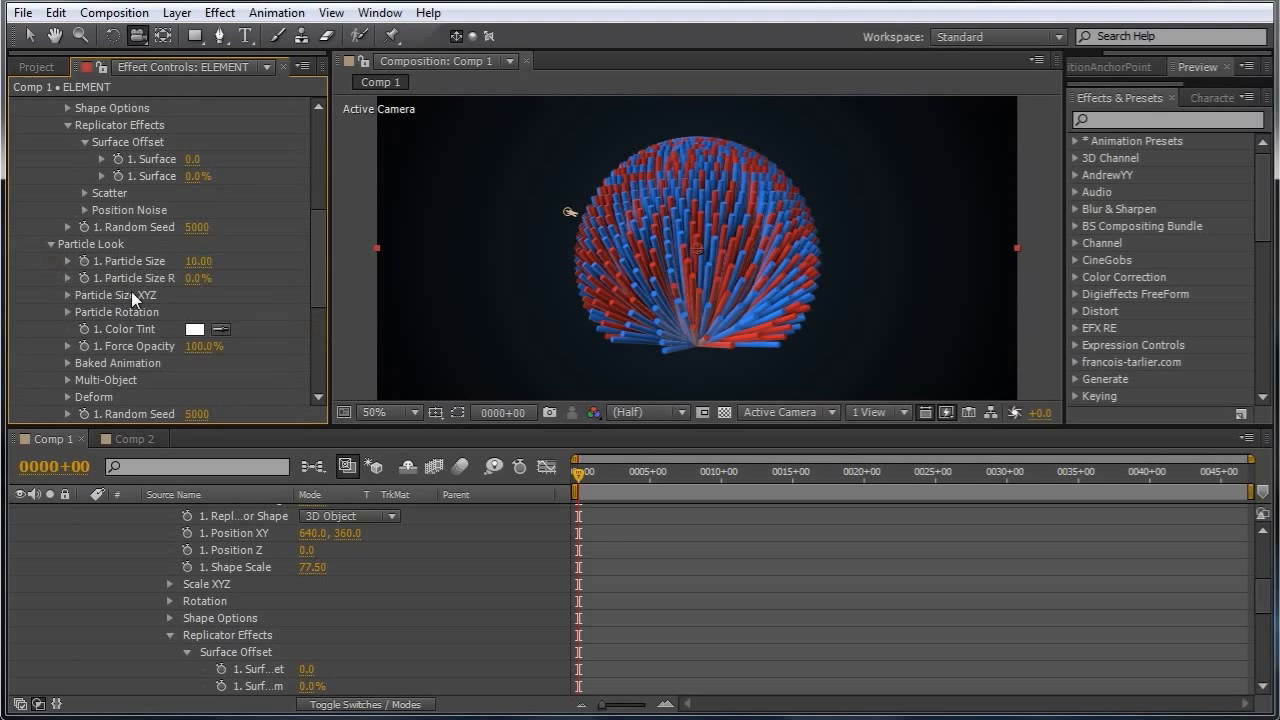
click(196, 263)
text(5)
key(Return)
Increase the replicator shape scale to 167.
drag(322, 255, 310, 180)
drag(195, 257, 840, 312)
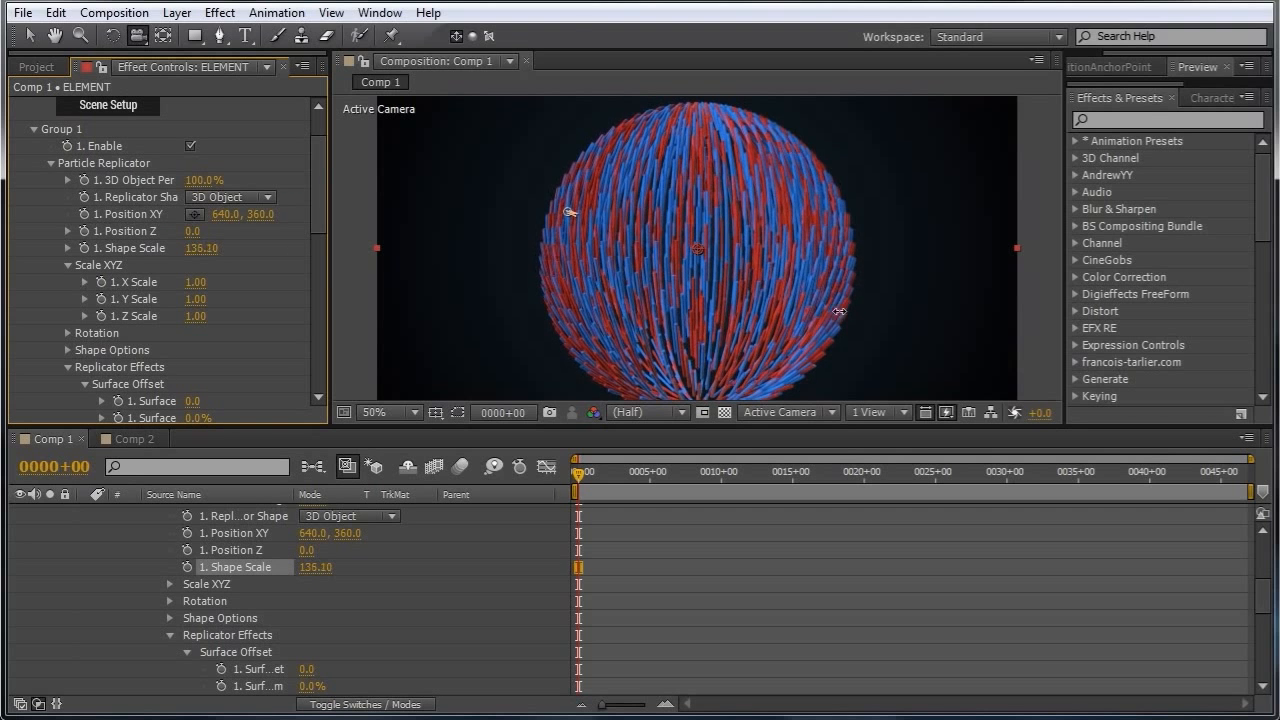
drag(278, 256, 497, 257)
drag(792, 212, 790, 296)
drag(711, 308, 774, 336)
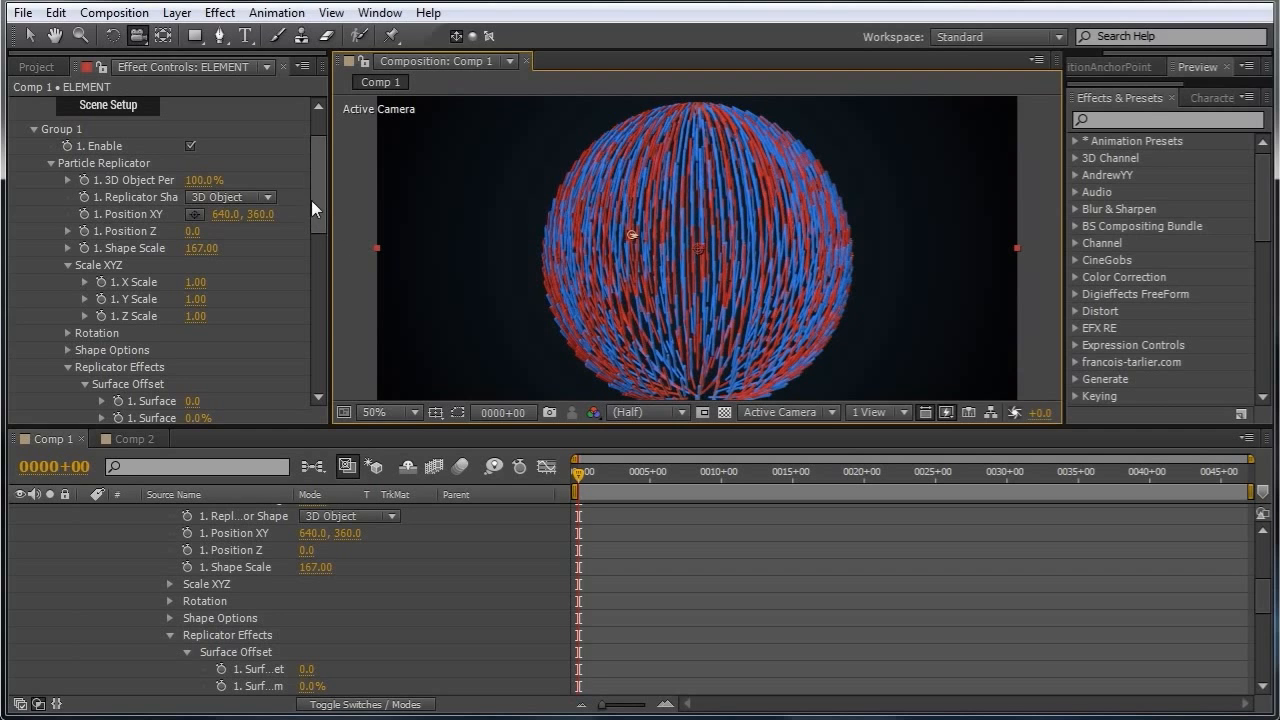
Inspect the particle rotation options and scrub the timeline to preview the replicated cylinders.
drag(317, 197, 323, 284)
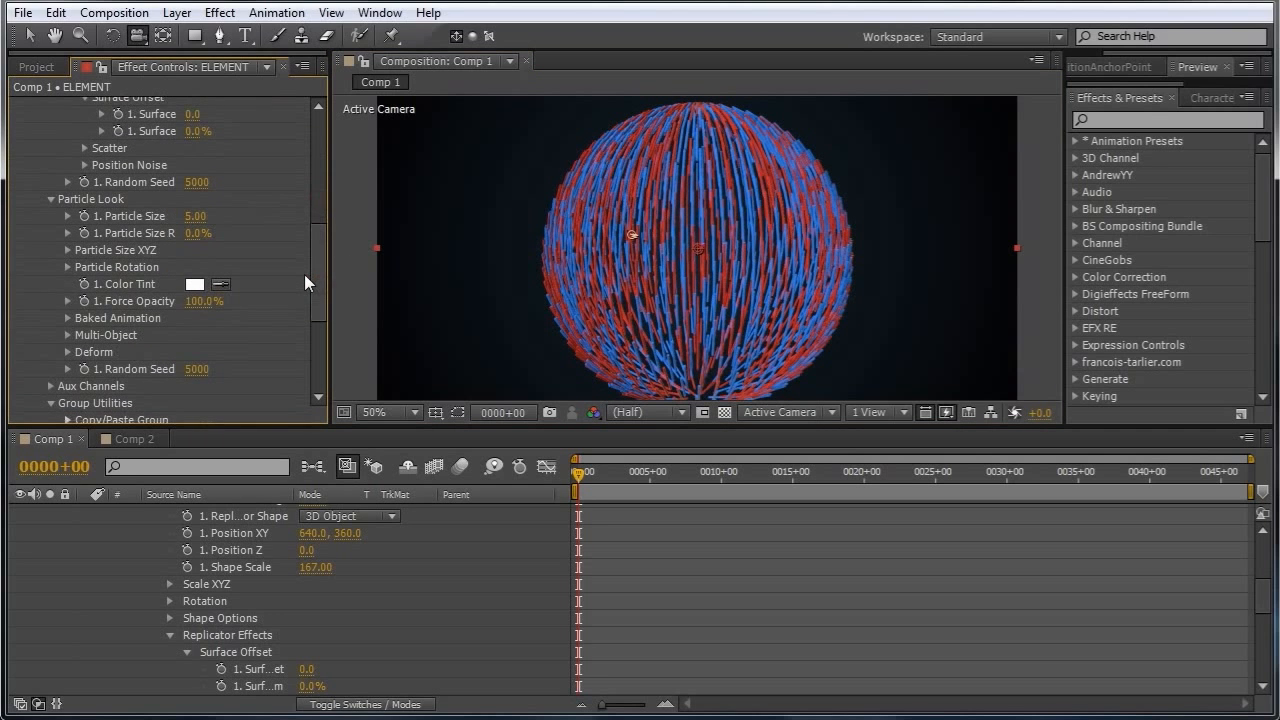
click(67, 267)
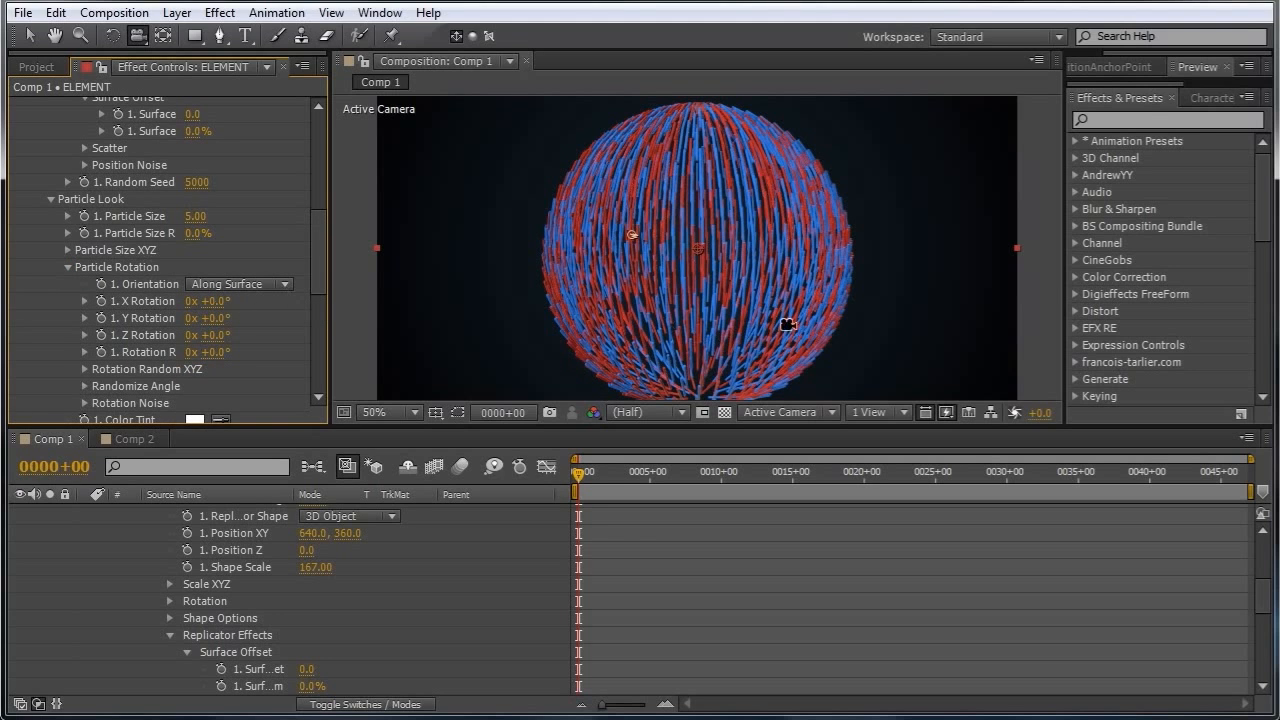
mouse_move(579, 475)
mouse_down()
mouse_move(708, 477)
mouse_move(587, 484)
mouse_move(596, 477)
mouse_up()
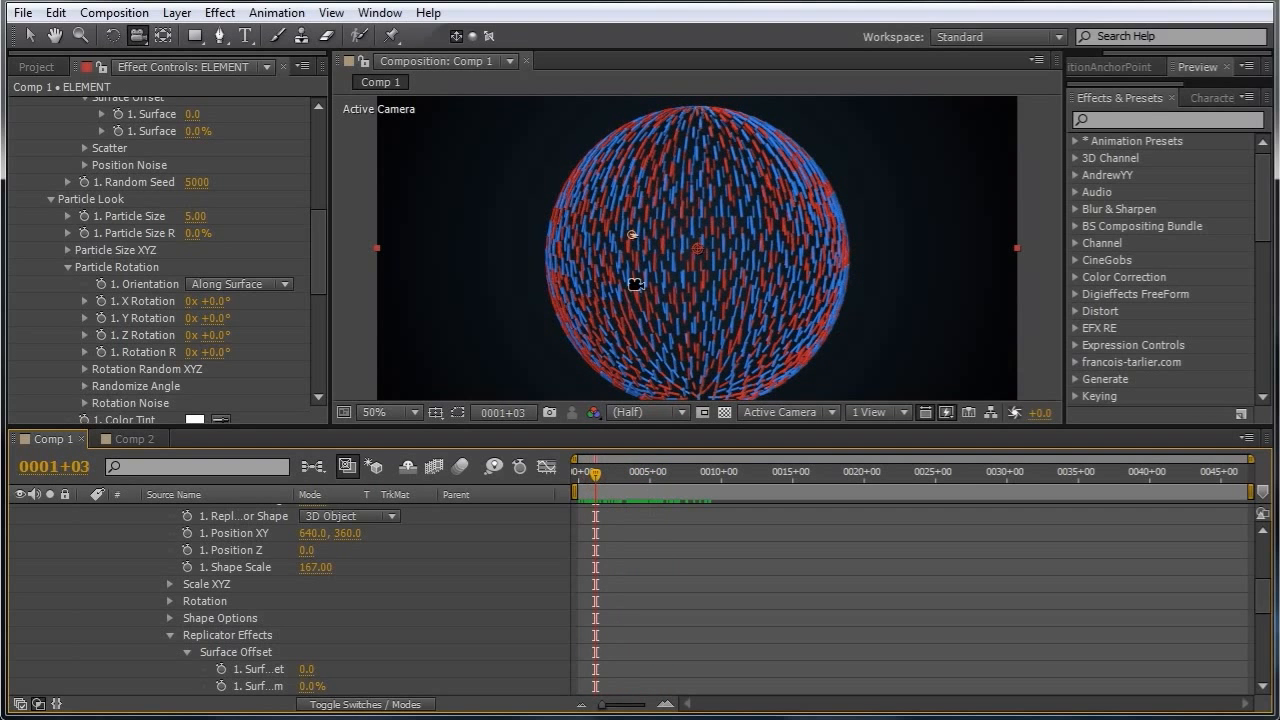
mouse_move(597, 471)
mouse_down()
mouse_move(615, 476)
mouse_move(583, 486)
mouse_move(595, 488)
mouse_up()
drag(317, 274, 312, 166)
Open the scene setup, reset the first pin cylinder's orientation and set its X orientation to 90°.
click(101, 166)
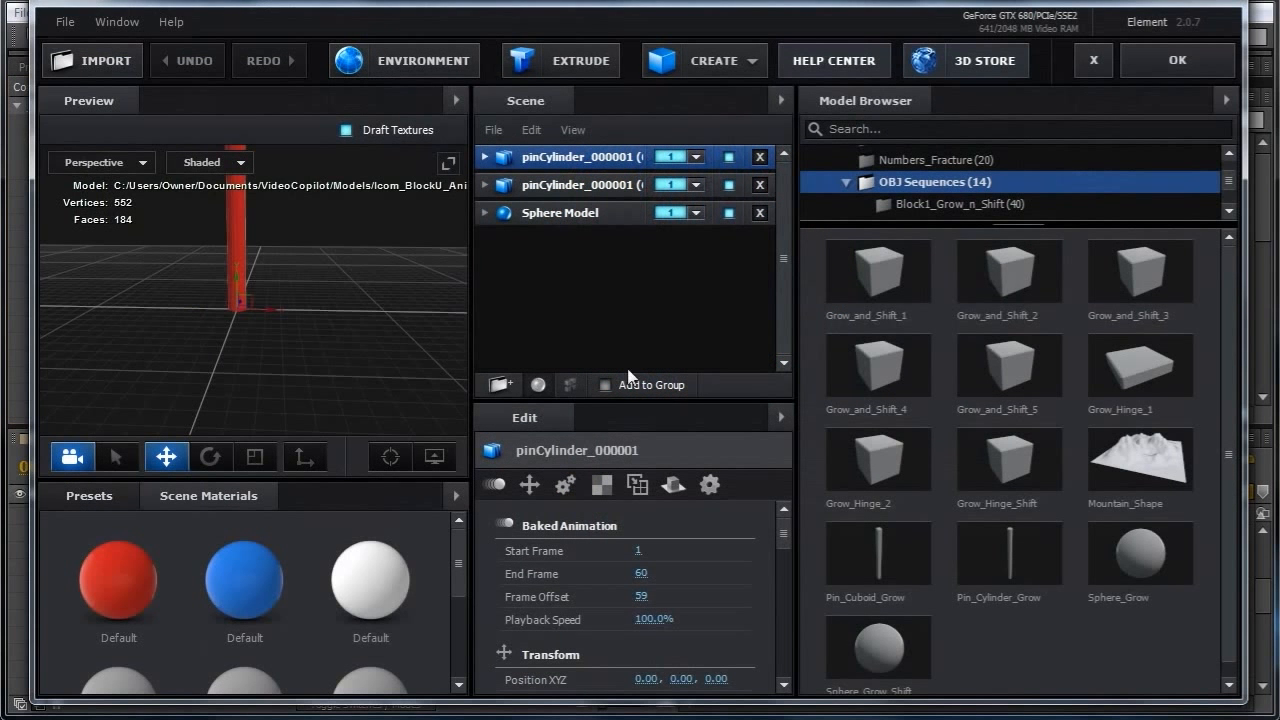
scroll(345, 340, down, 4)
drag(341, 338, 315, 362)
scroll(320, 340, down, 1)
scroll(321, 340, down, 1)
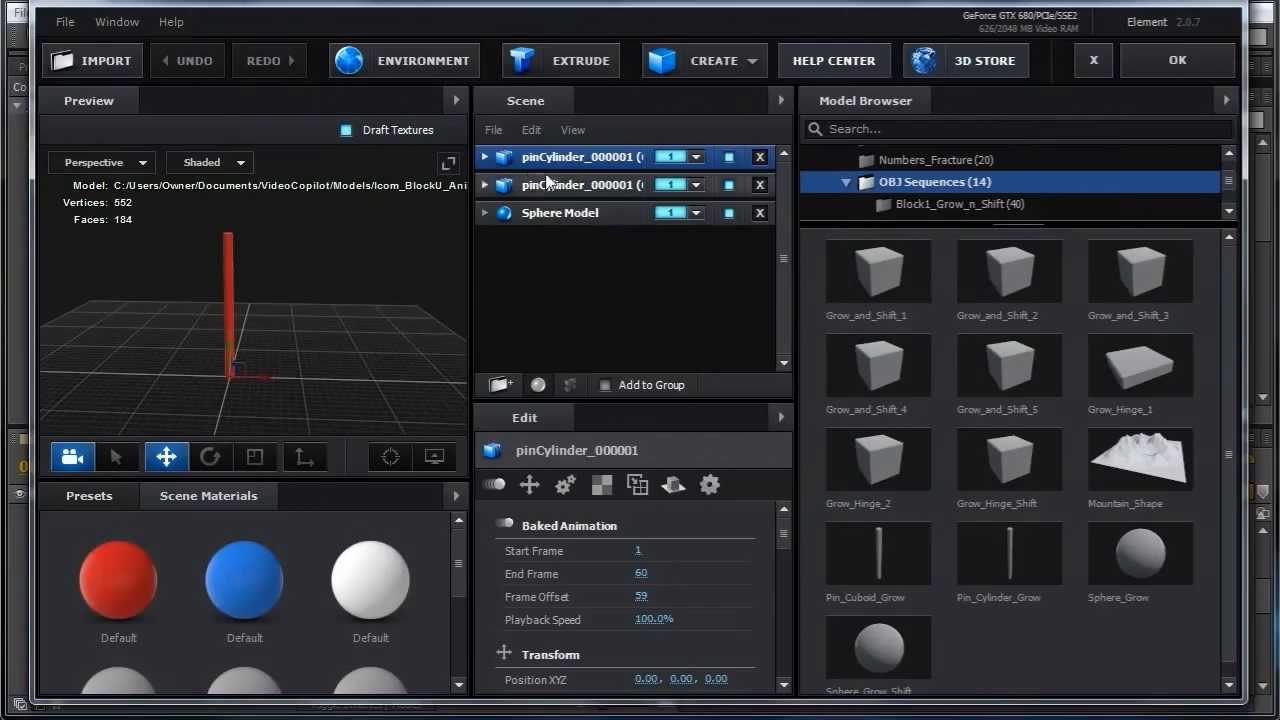
ctrl+click(519, 185)
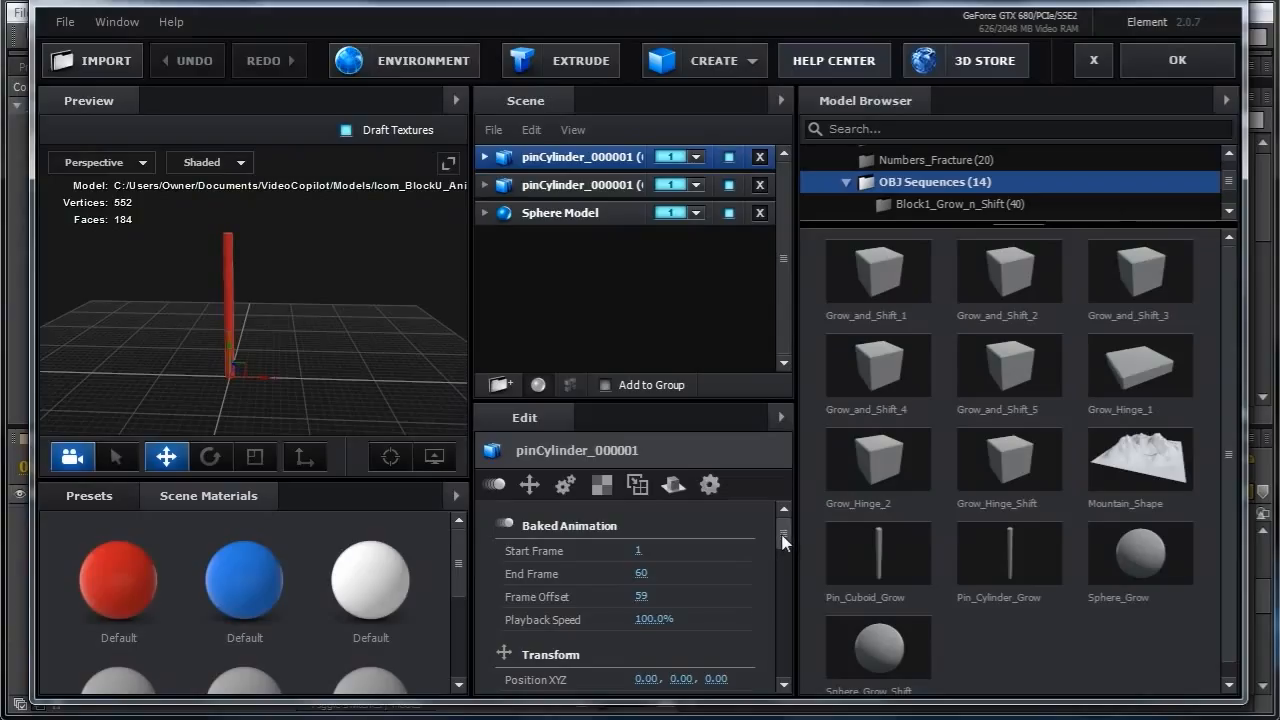
drag(783, 541, 784, 566)
right_click(680, 591)
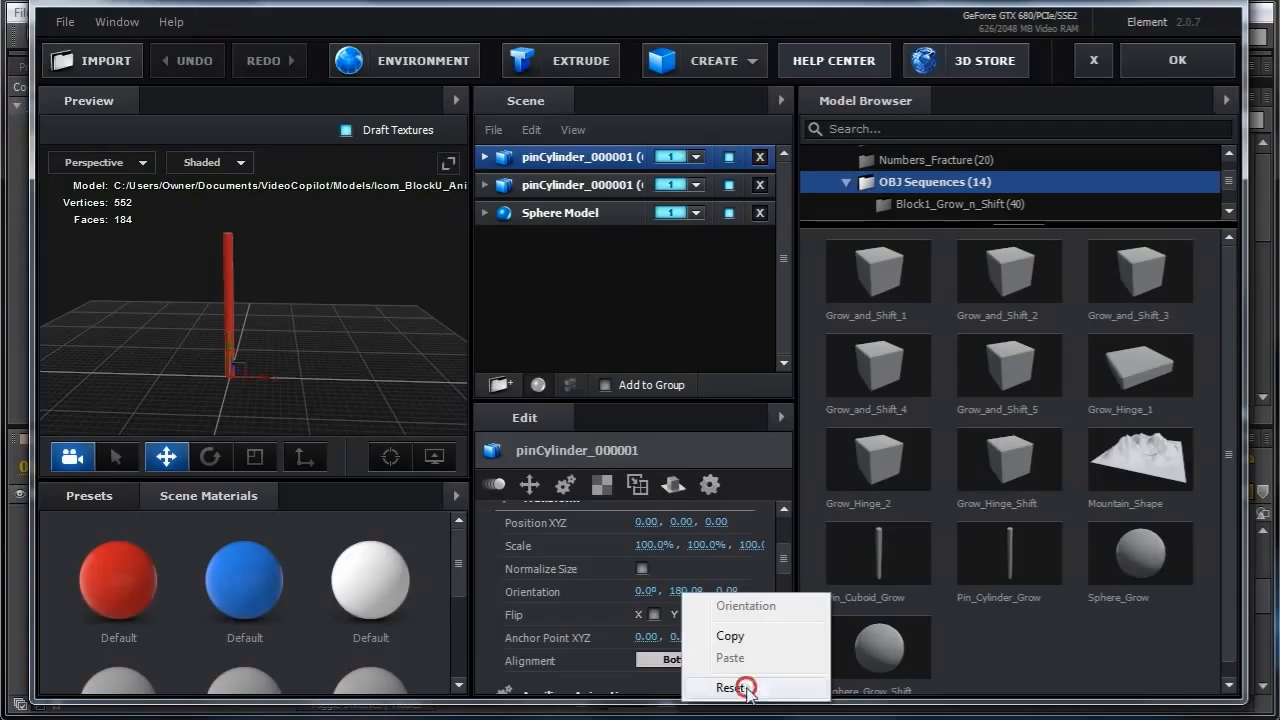
click(750, 684)
mouse_move(645, 591)
mouse_down()
mouse_move(725, 591)
mouse_move(660, 591)
mouse_up()
click(649, 591)
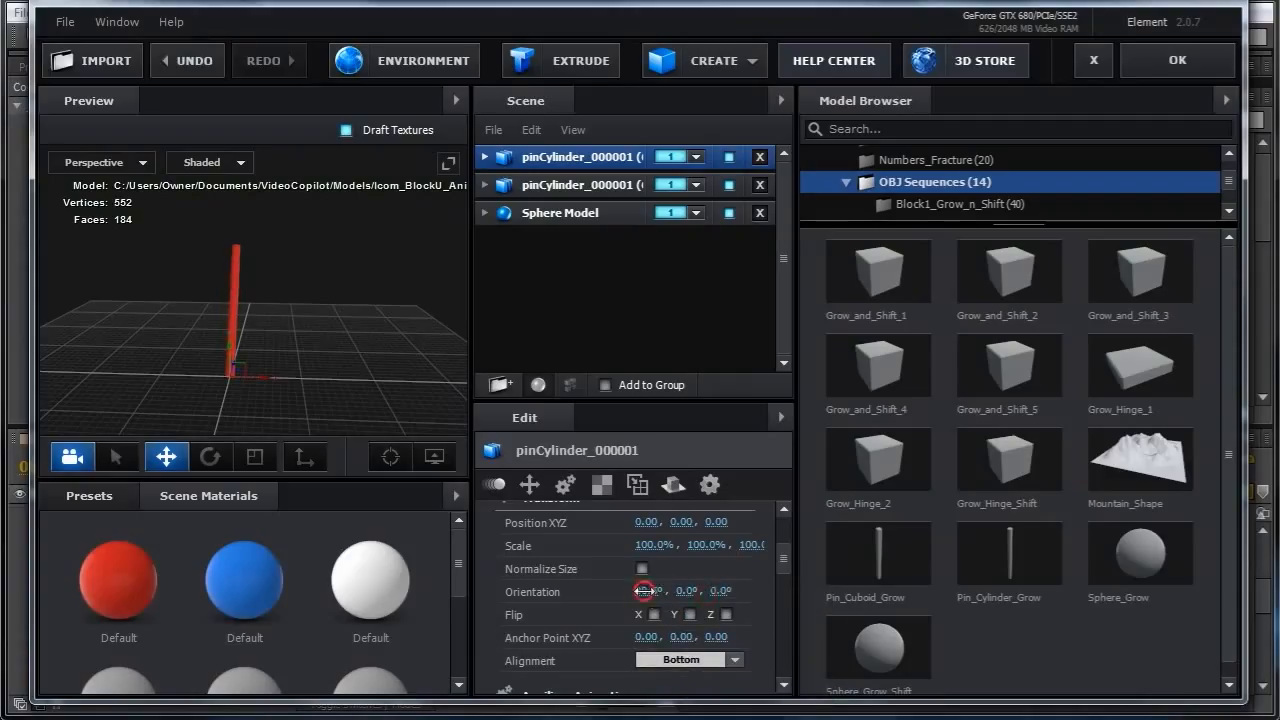
text(90)
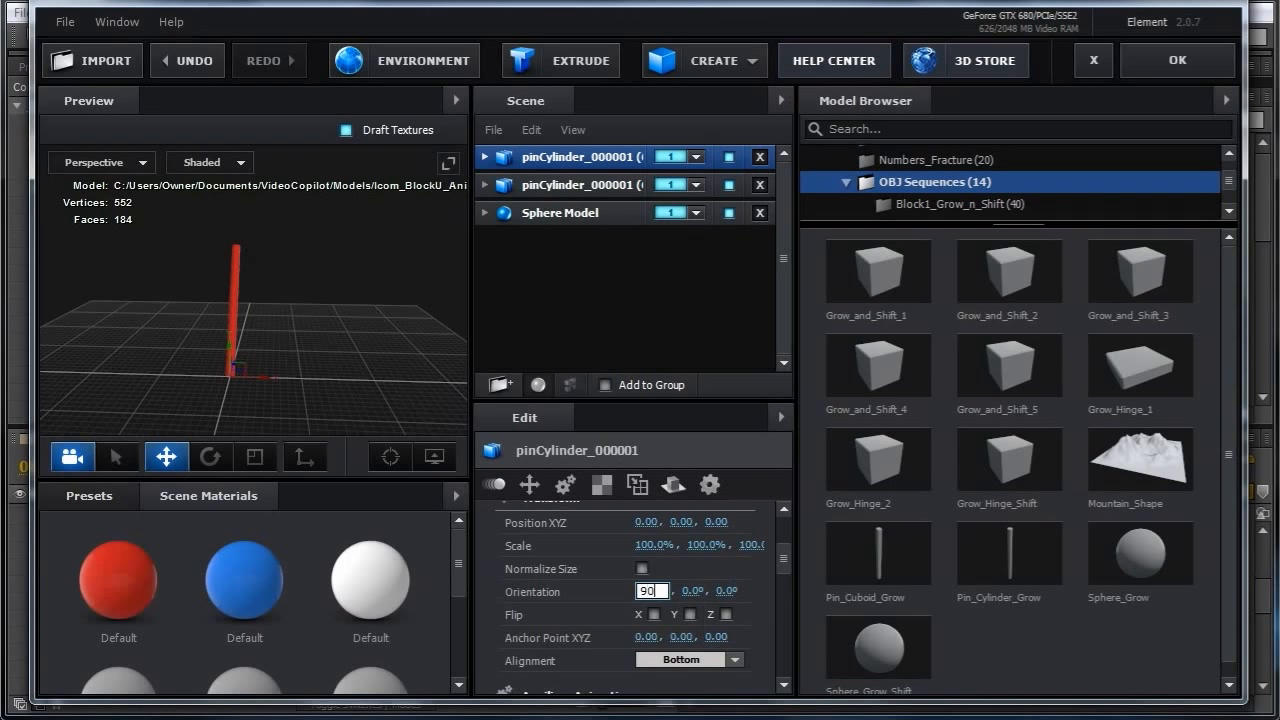
key(Return)
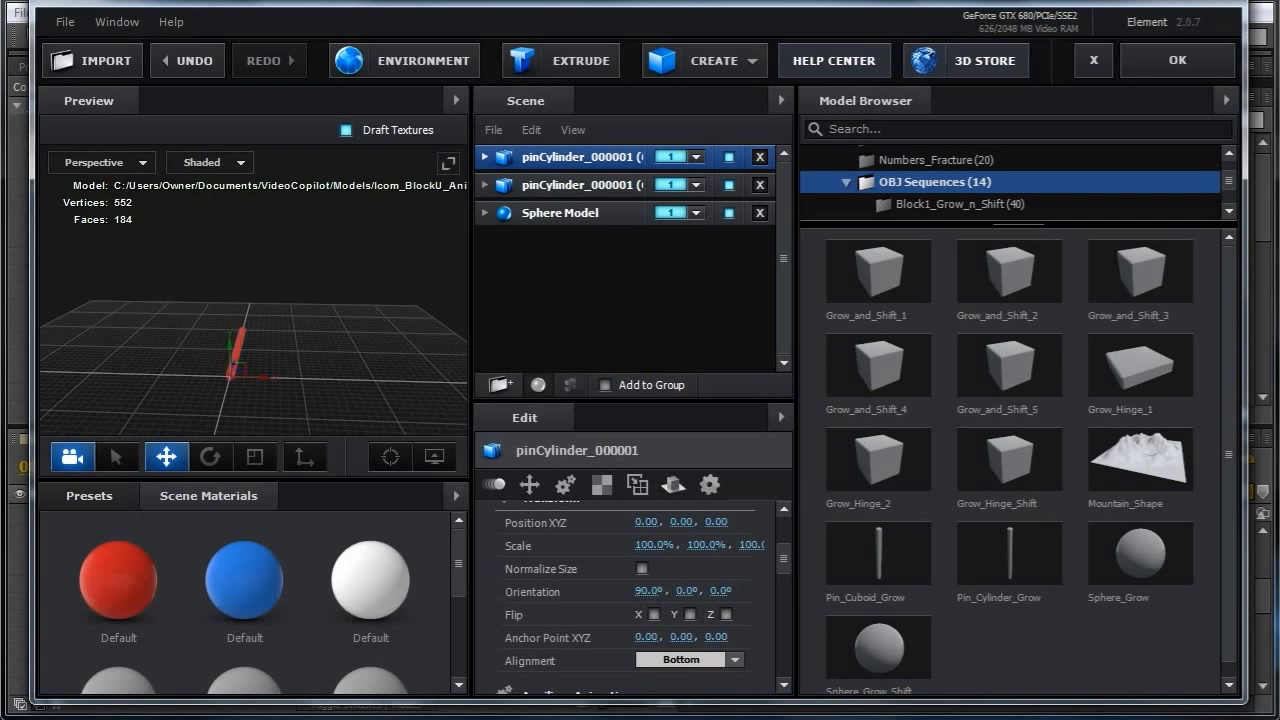
Reset the second pin cylinder's orientation, set its X orientation to 90°, and apply the scene.
click(551, 190)
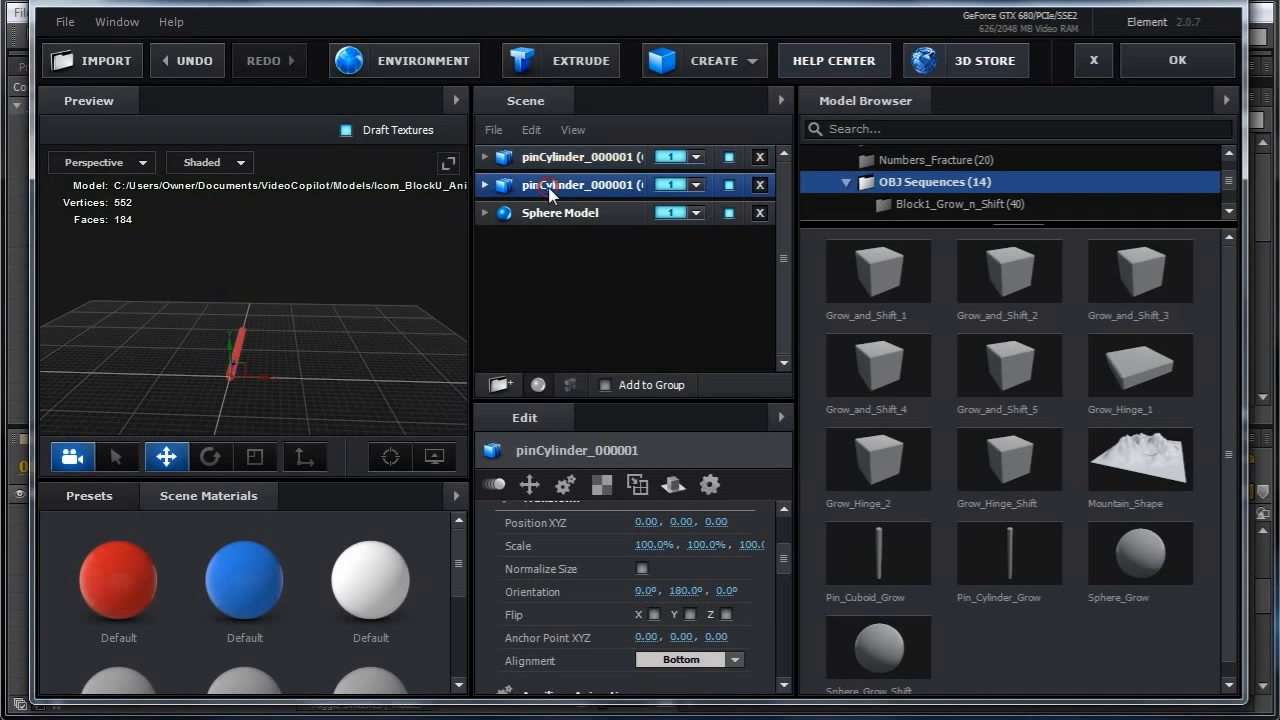
right_click(683, 590)
click(749, 681)
click(645, 591)
text(90)
key(Return)
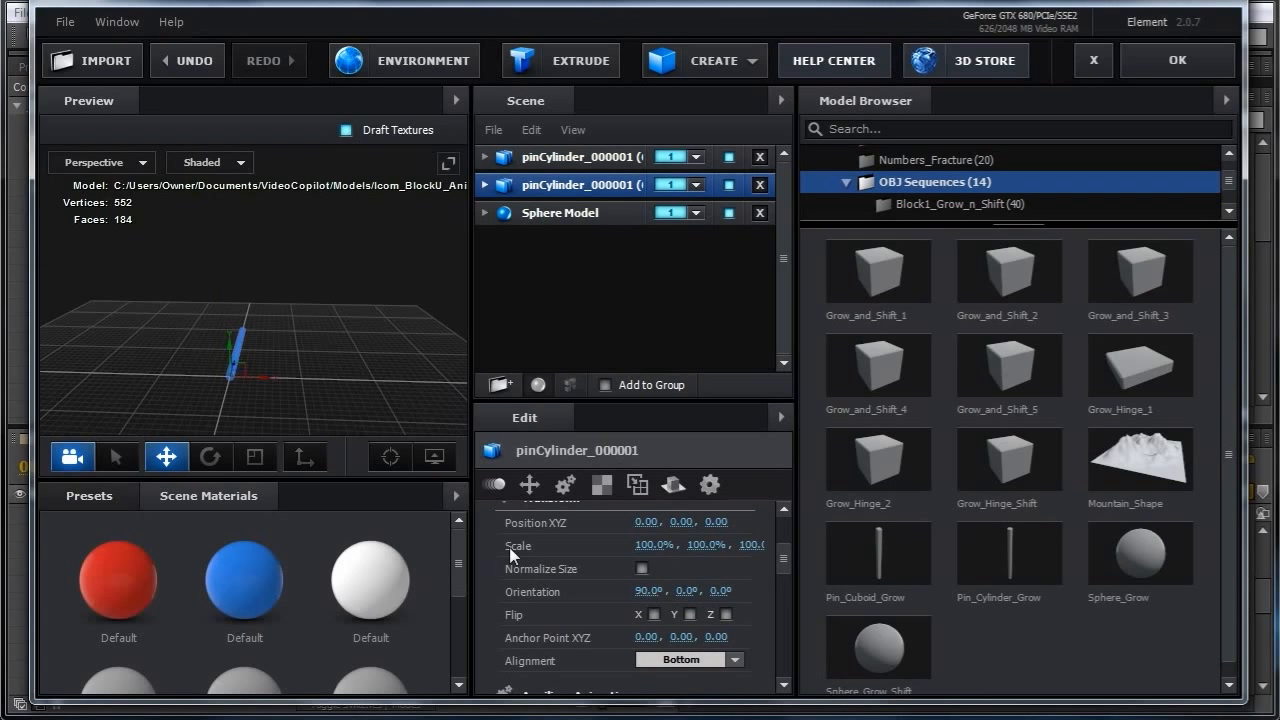
drag(335, 333, 334, 404)
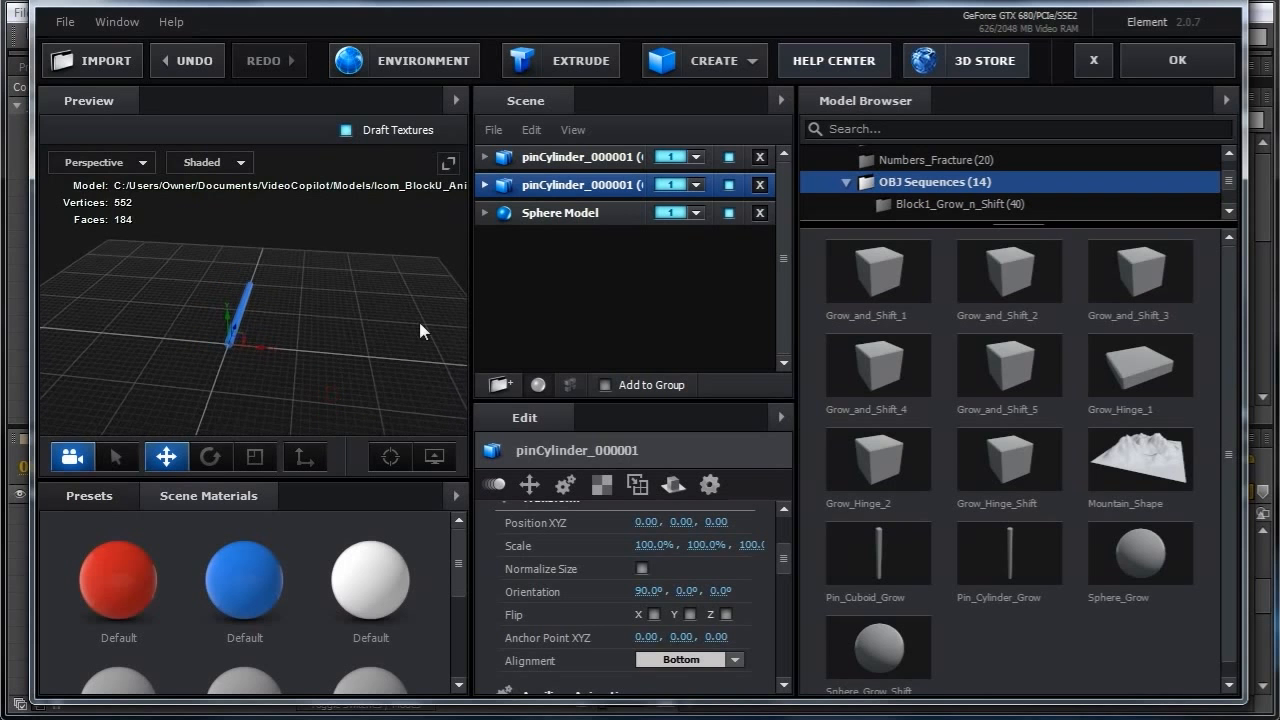
click(1176, 60)
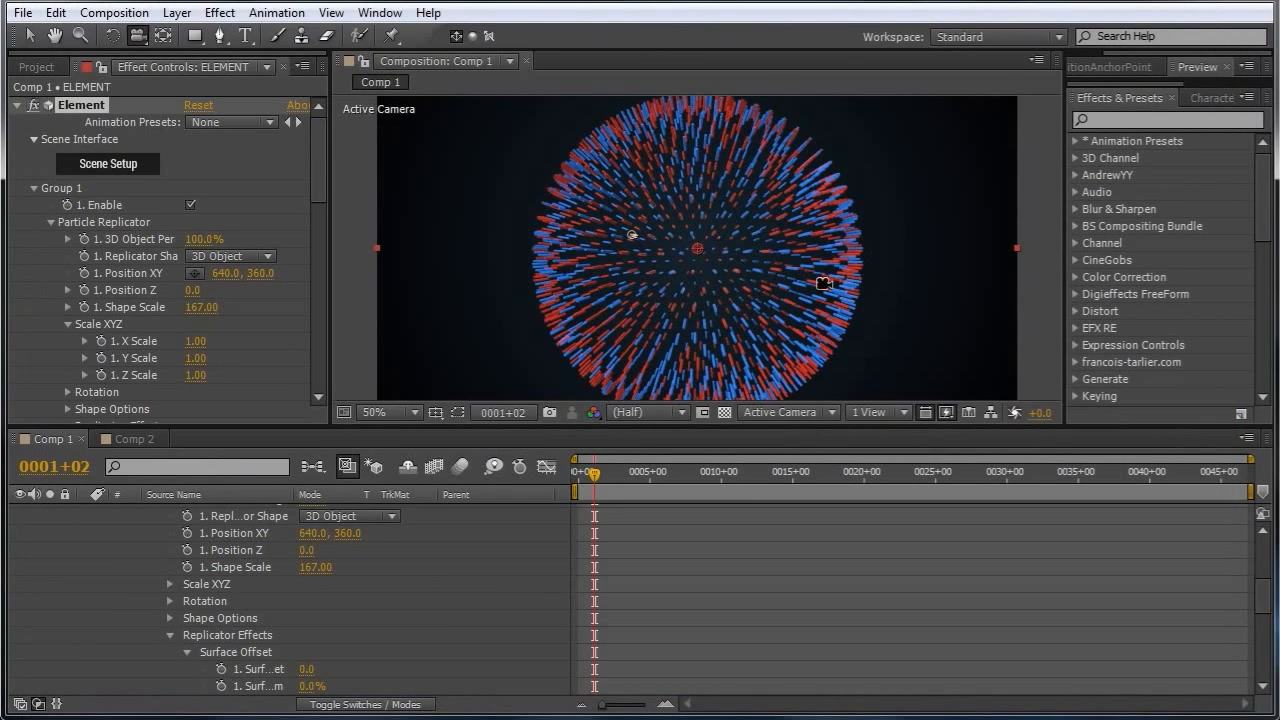
Reduce the replicator shape scale to 57.
drag(593, 474, 621, 473)
drag(678, 341, 712, 267)
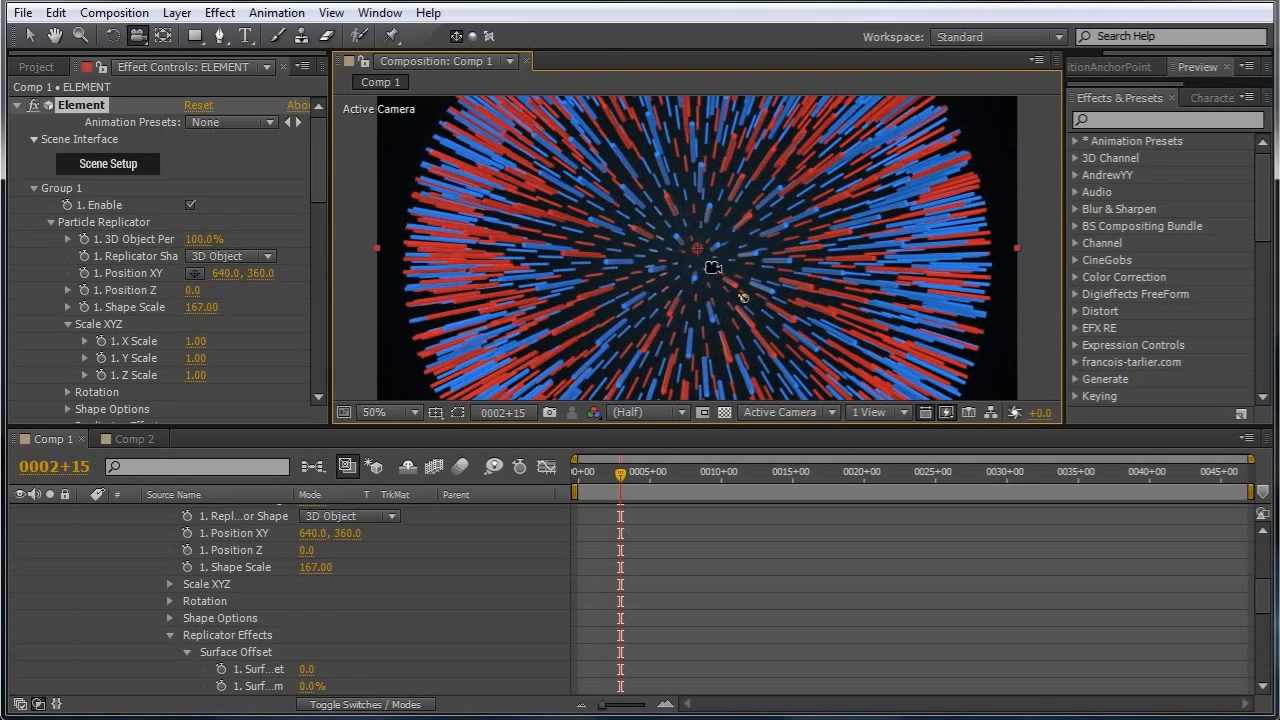
drag(205, 313, 30, 328)
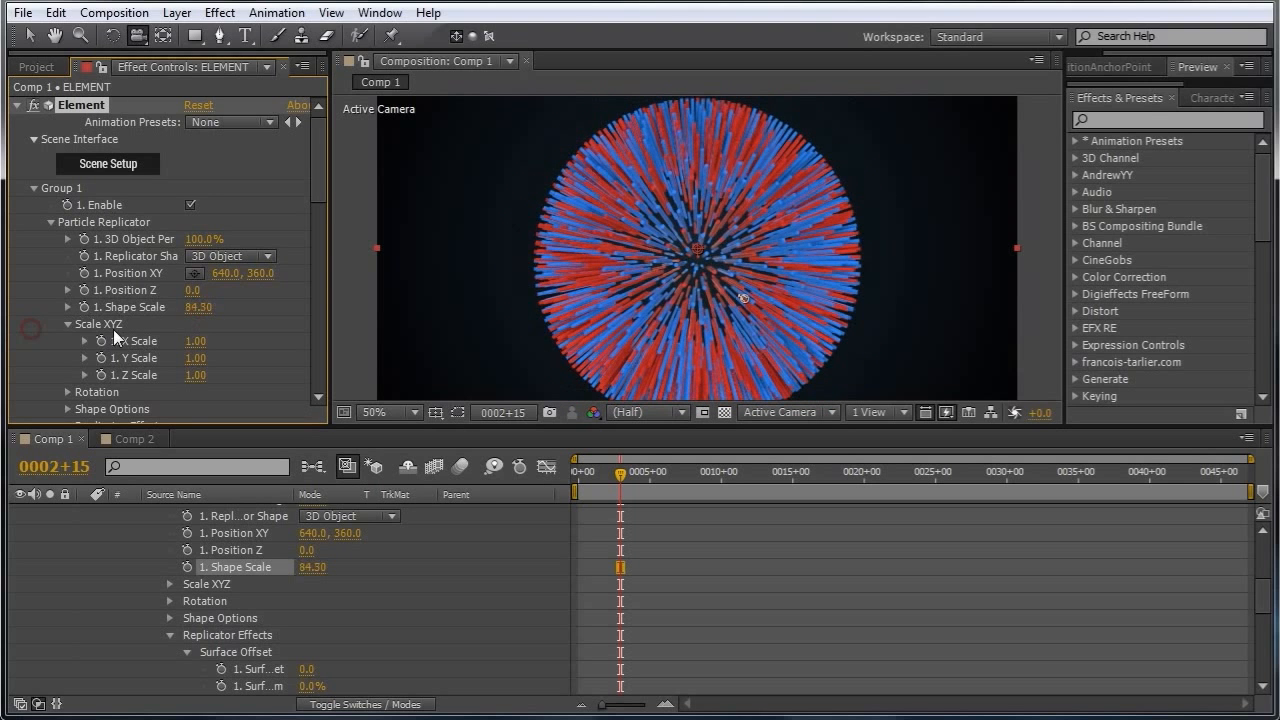
drag(197, 308, 55, 325)
drag(210, 310, 124, 321)
drag(753, 334, 798, 270)
mouse_move(616, 480)
mouse_down()
mouse_move(602, 475)
mouse_move(626, 484)
mouse_move(597, 478)
mouse_up()
drag(705, 328, 787, 289)
drag(606, 466, 596, 477)
drag(668, 375, 603, 332)
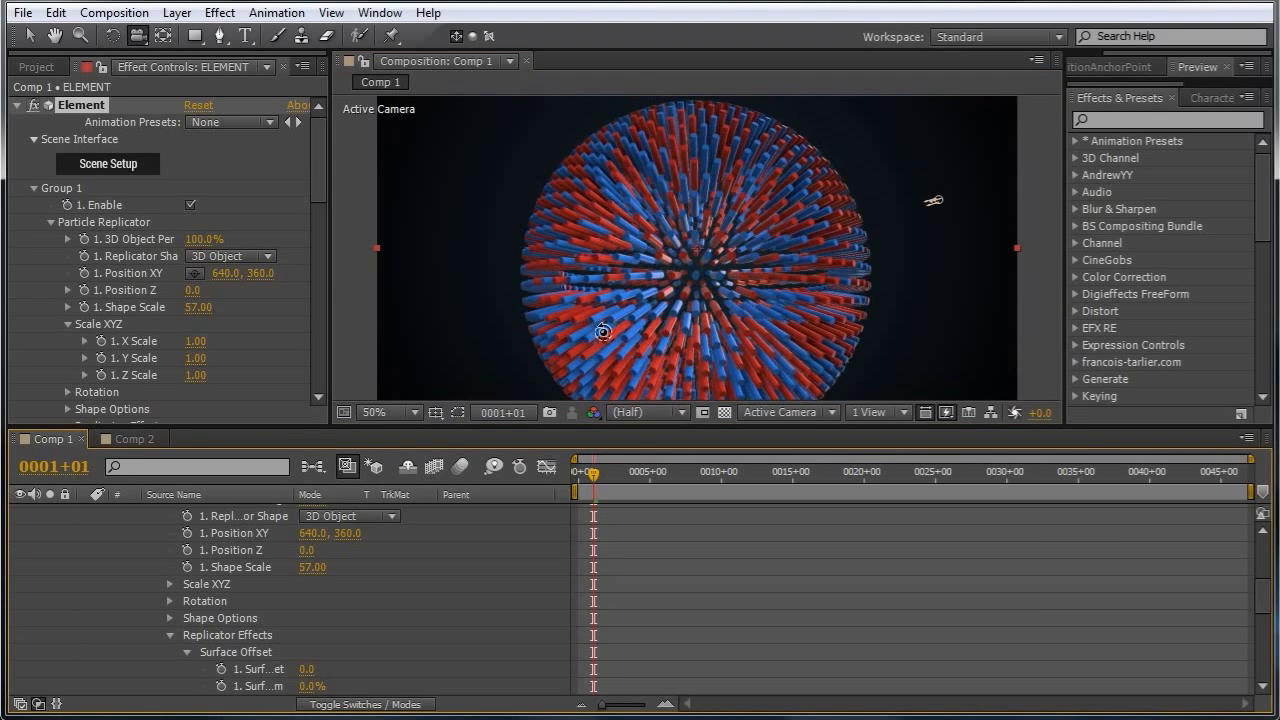
Open the scene setup, delete both pin cylinders and add the Sphere_Grow_Shift model.
click(102, 164)
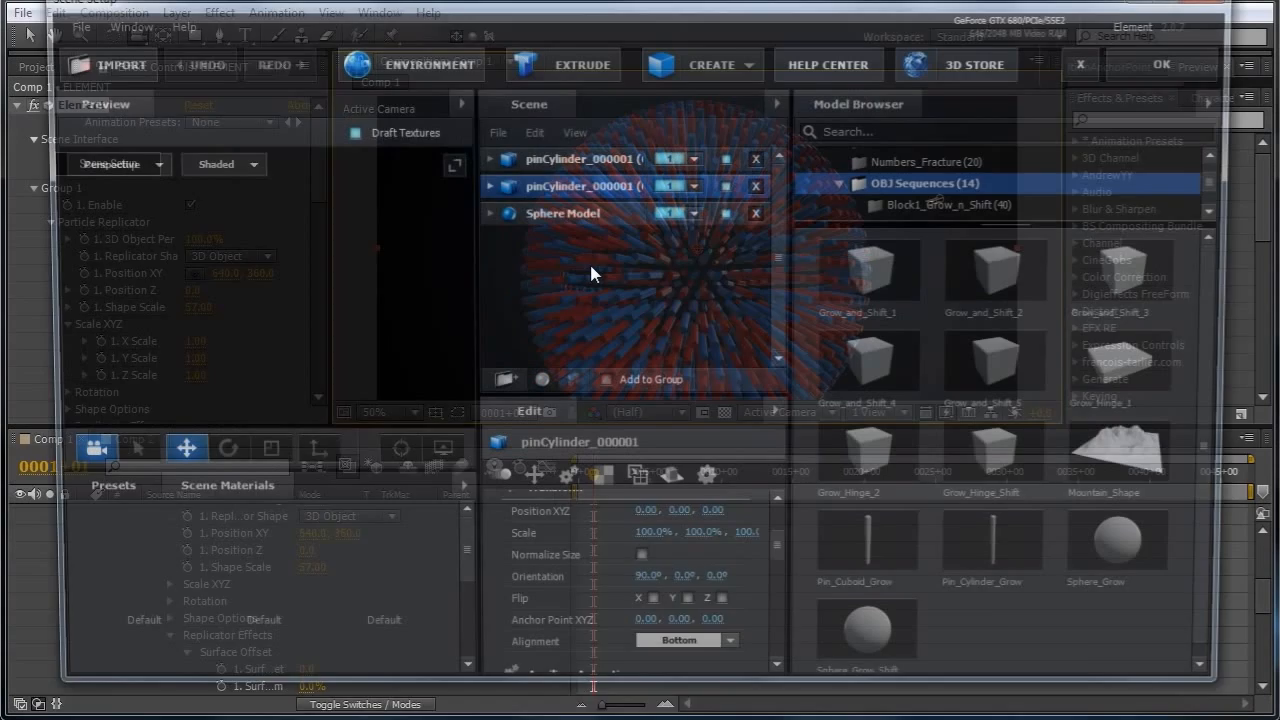
click(757, 186)
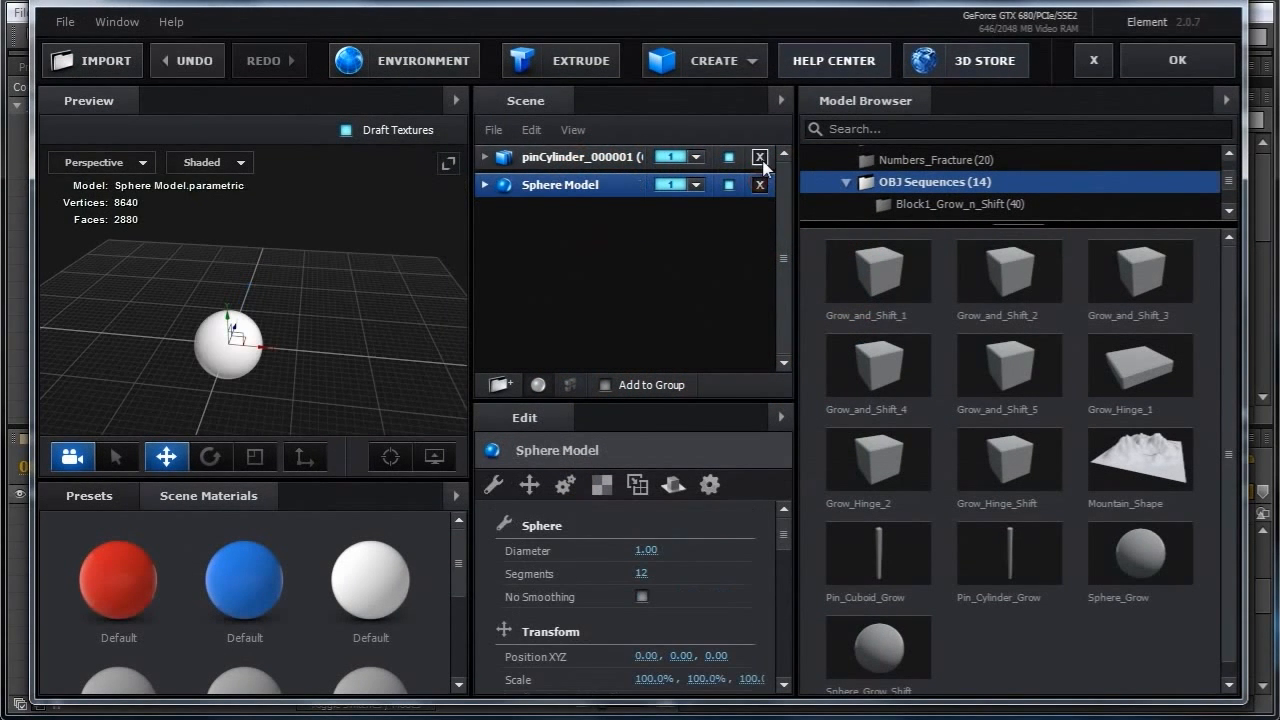
click(760, 158)
scroll(1000, 660, down, 1)
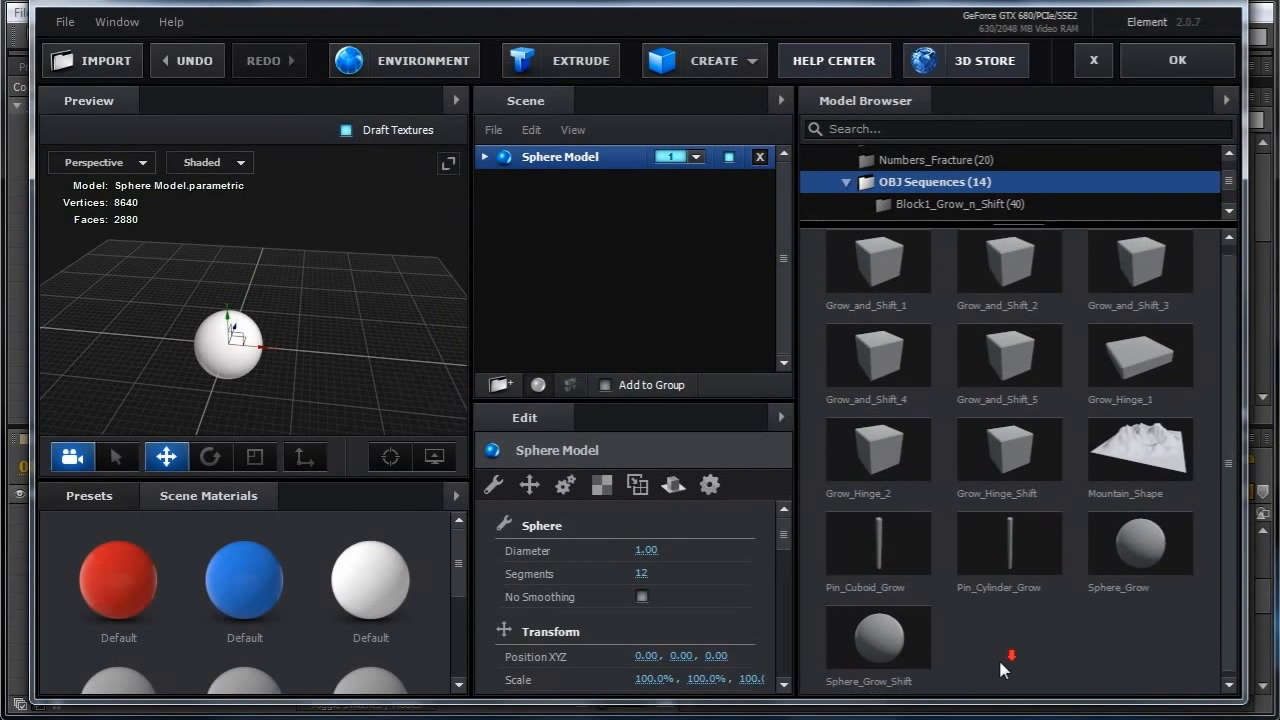
click(882, 645)
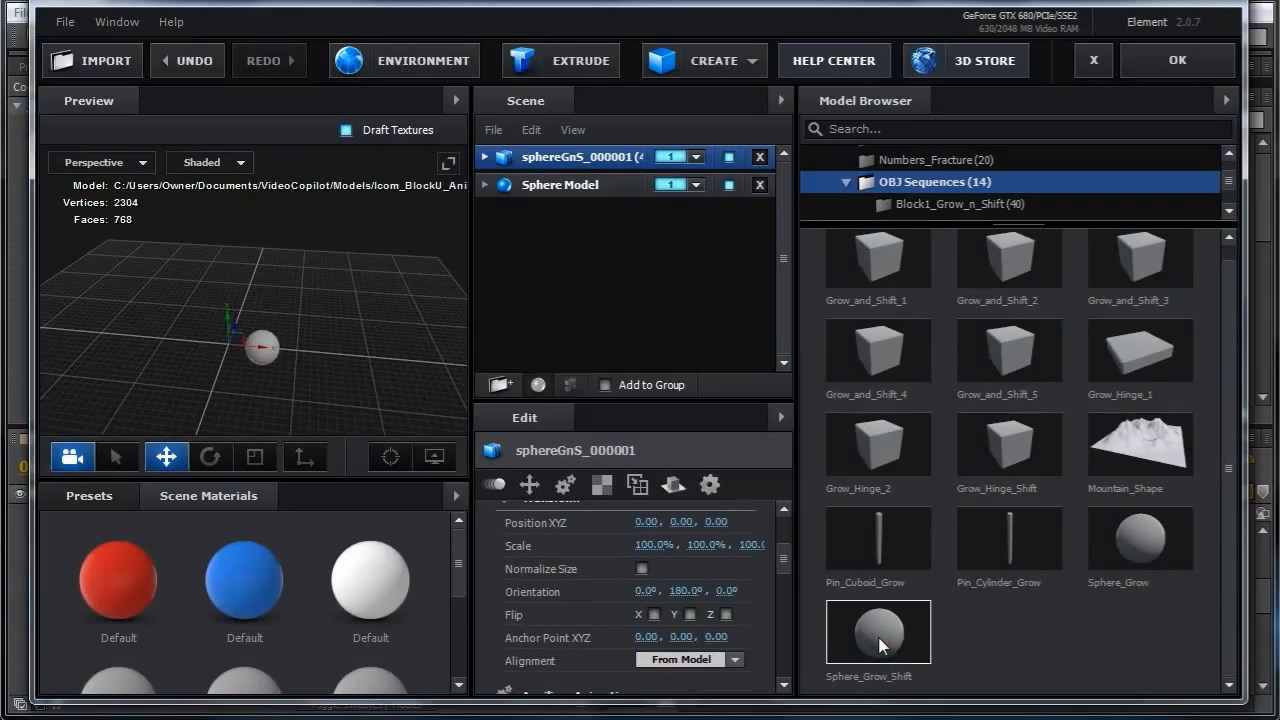
Apply the red material to the Sphere_Grow_Shift model and add a second copy with the blue material.
click(880, 645)
drag(118, 580, 555, 157)
drag(238, 582, 569, 188)
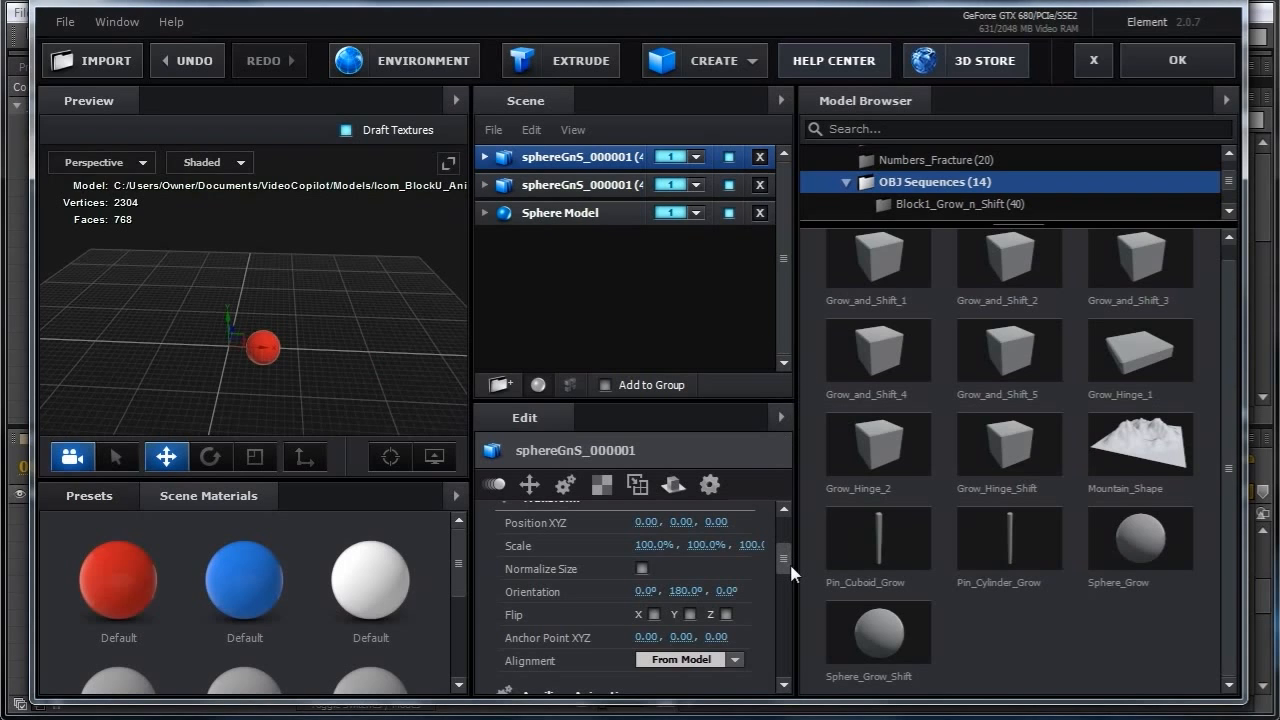
Reset the first sphere model's orientation and set its Y orientation to -90°.
drag(320, 380, 319, 410)
drag(322, 369, 325, 392)
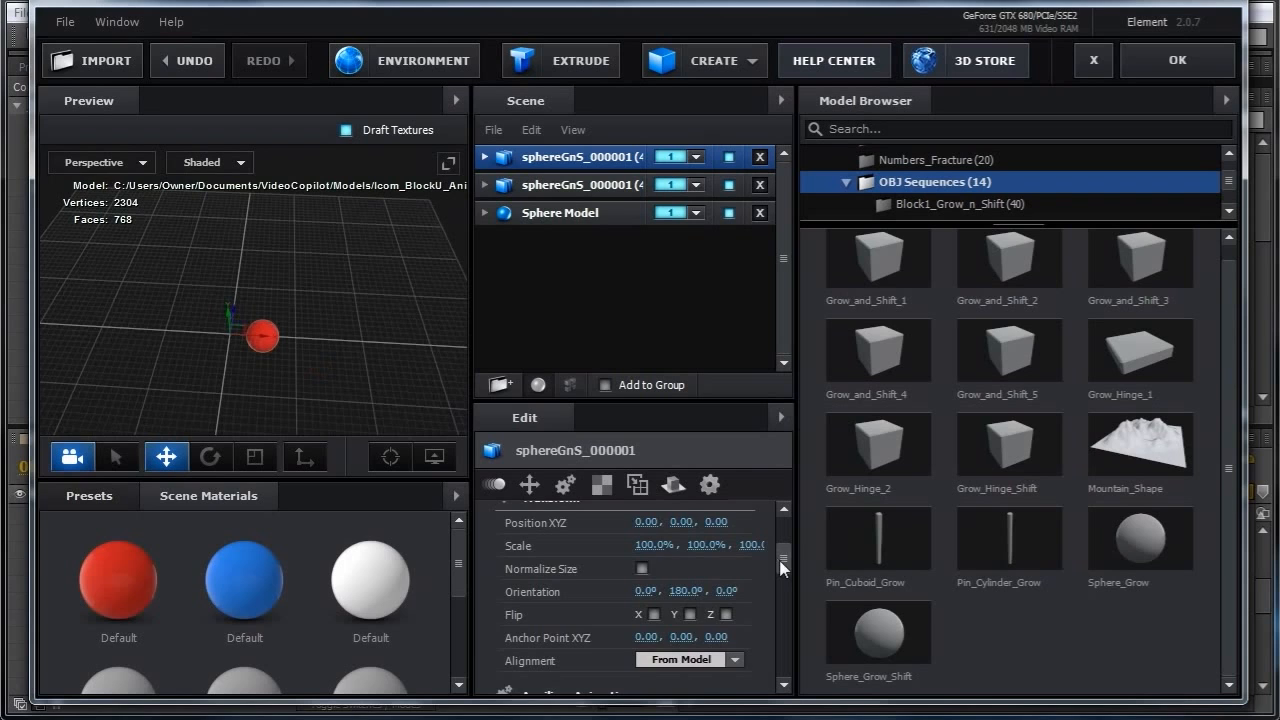
drag(783, 568, 783, 572)
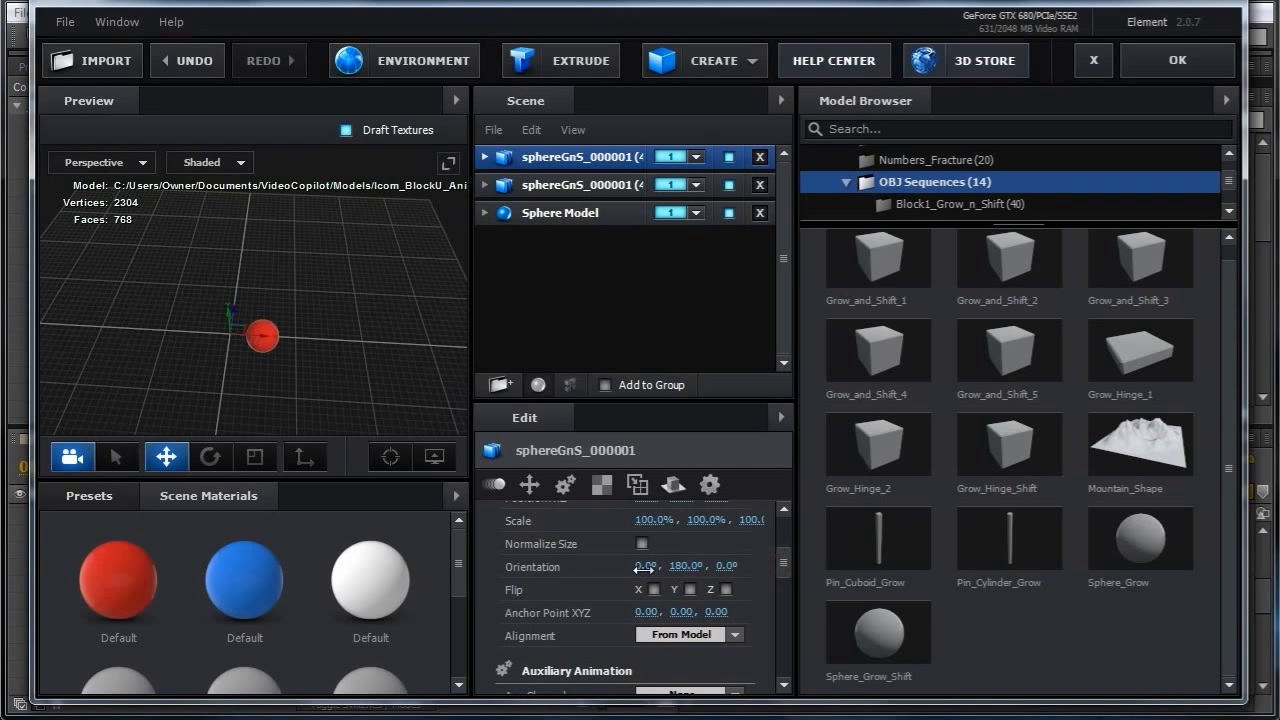
drag(643, 567, 611, 568)
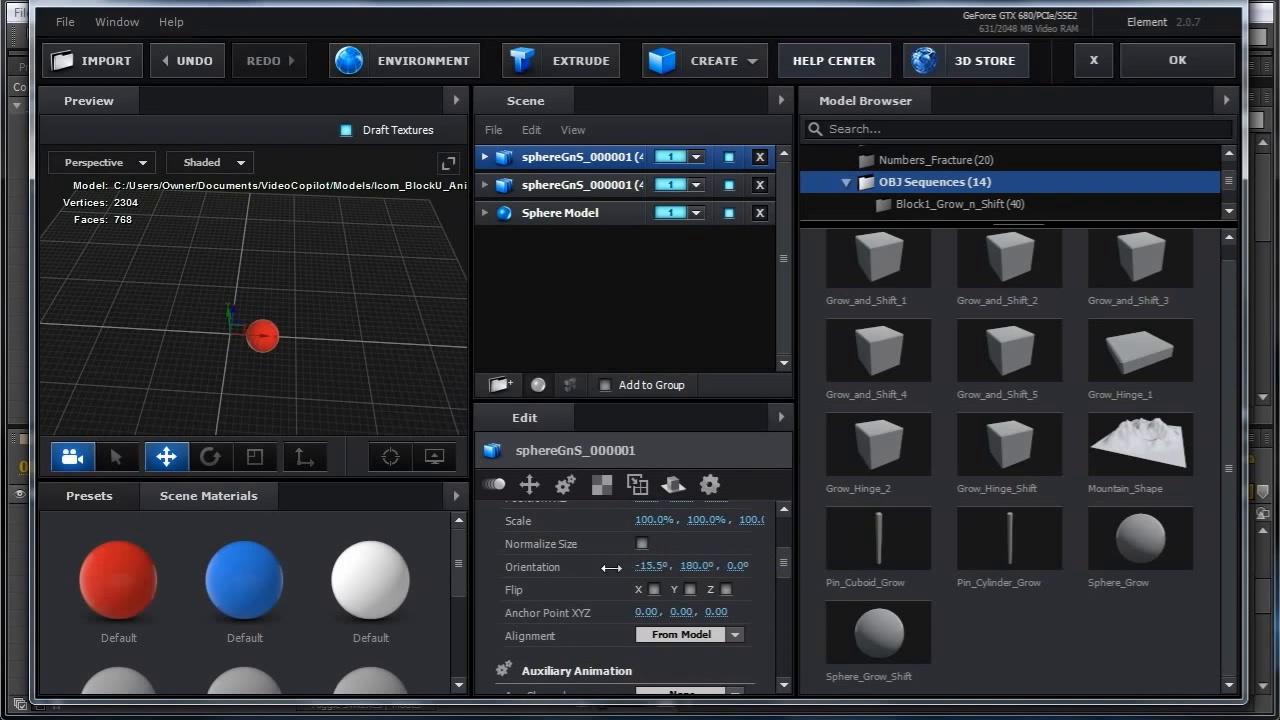
drag(733, 567, 745, 577)
right_click(695, 566)
click(745, 660)
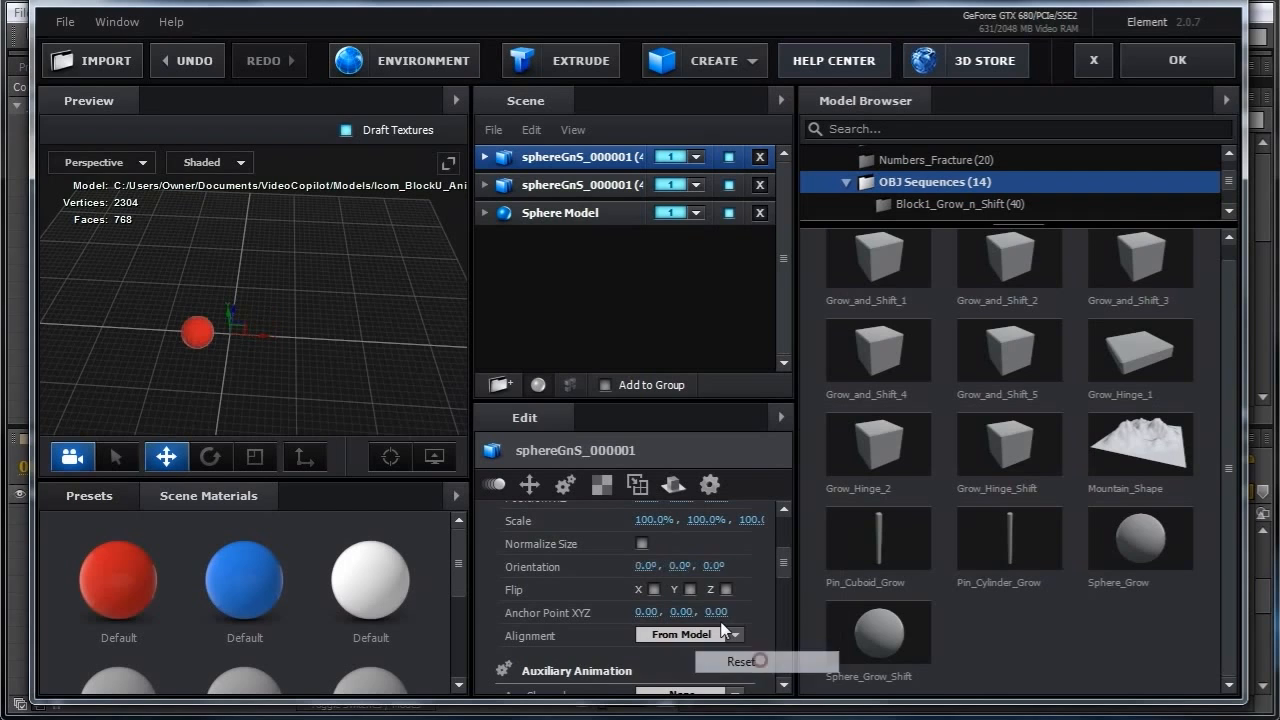
drag(676, 566, 527, 597)
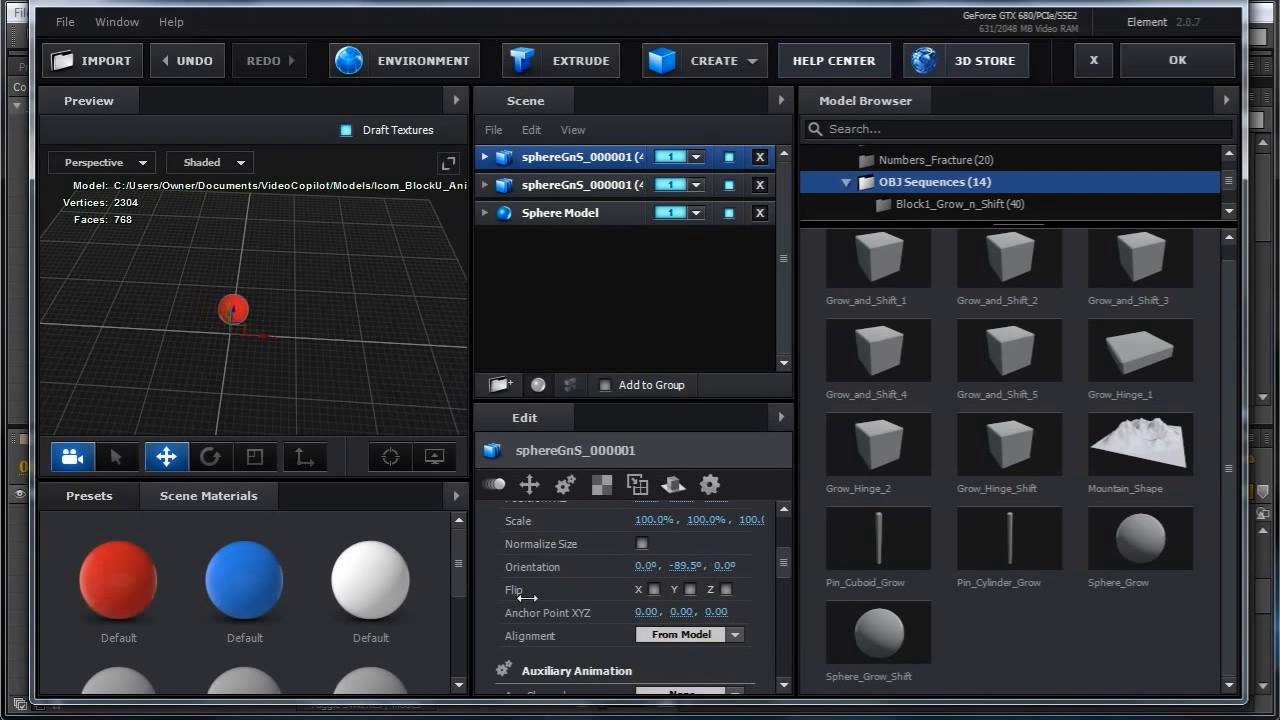
drag(363, 385, 368, 392)
drag(684, 563, 684, 566)
click(684, 567)
text(-180)
key(Return)
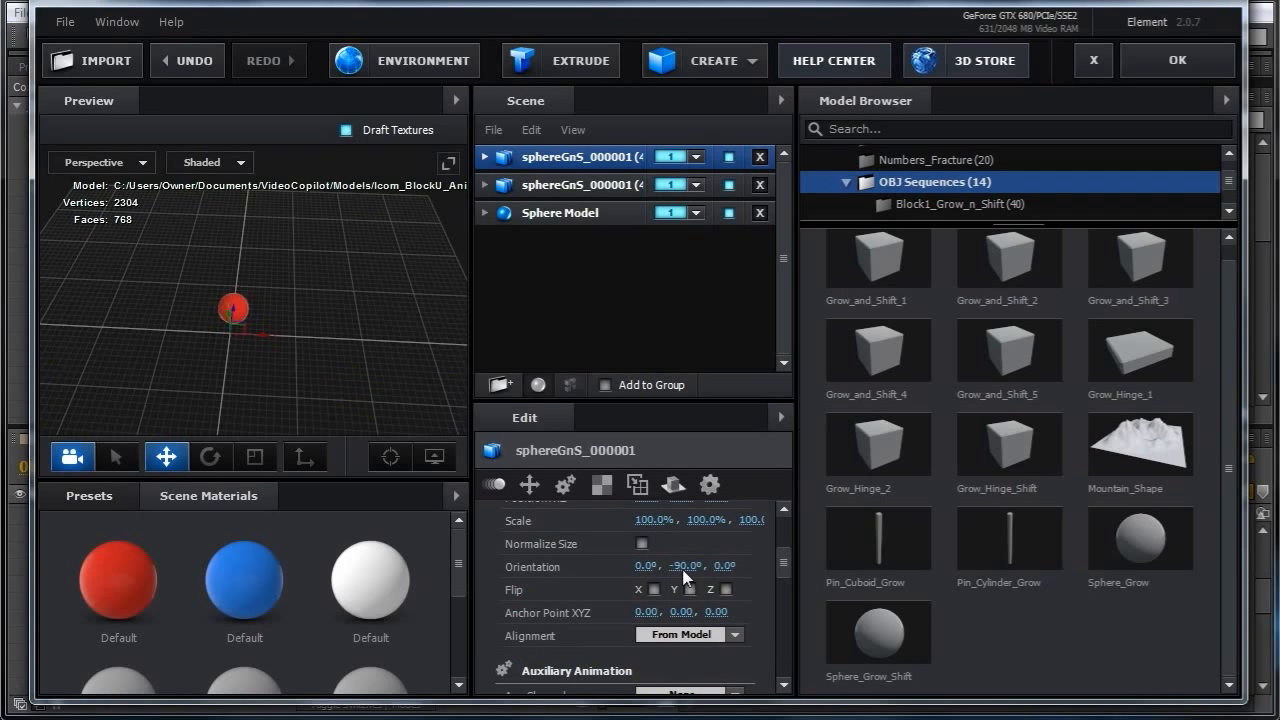
Set the second sphere model's Y orientation to -90° and apply the scene.
click(588, 186)
click(683, 566)
text(-90)
key(Return)
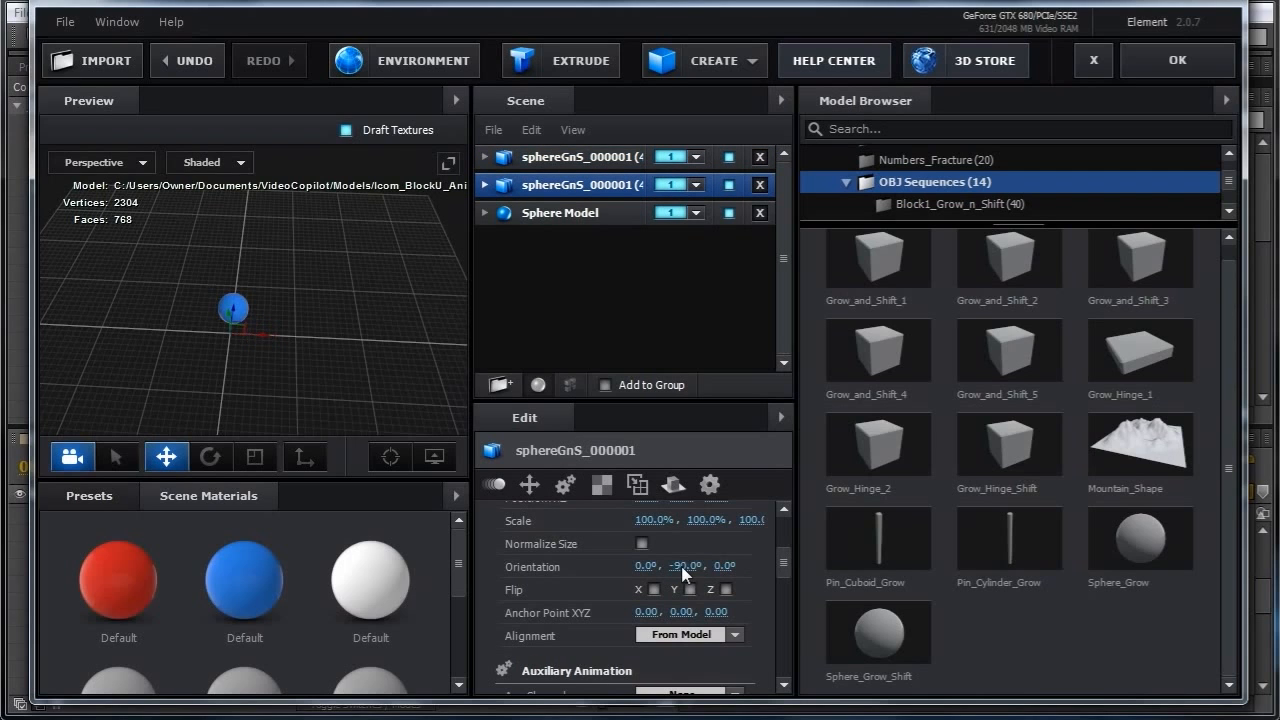
click(1177, 60)
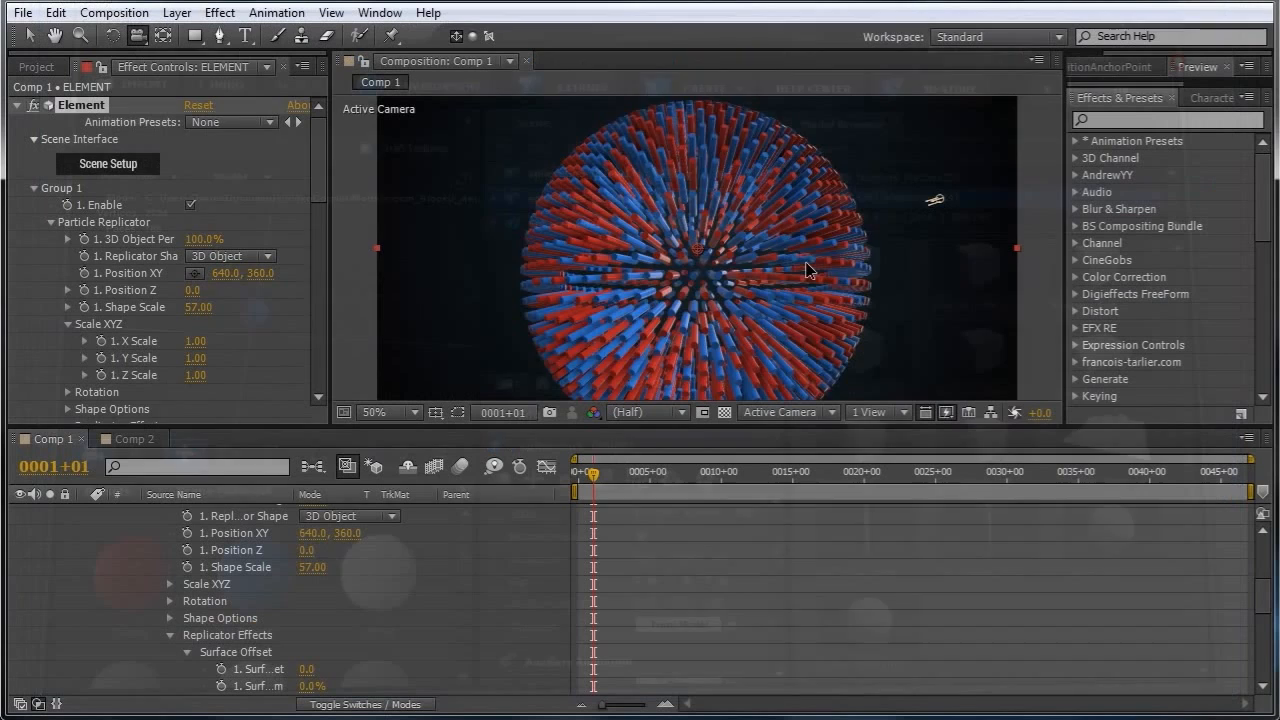
Set the two baked animation frame offsets of Group 1 to -50 and 50.
mouse_move(592, 474)
mouse_down()
mouse_move(597, 488)
mouse_move(584, 485)
mouse_move(619, 485)
mouse_move(602, 490)
mouse_move(600, 475)
mouse_up()
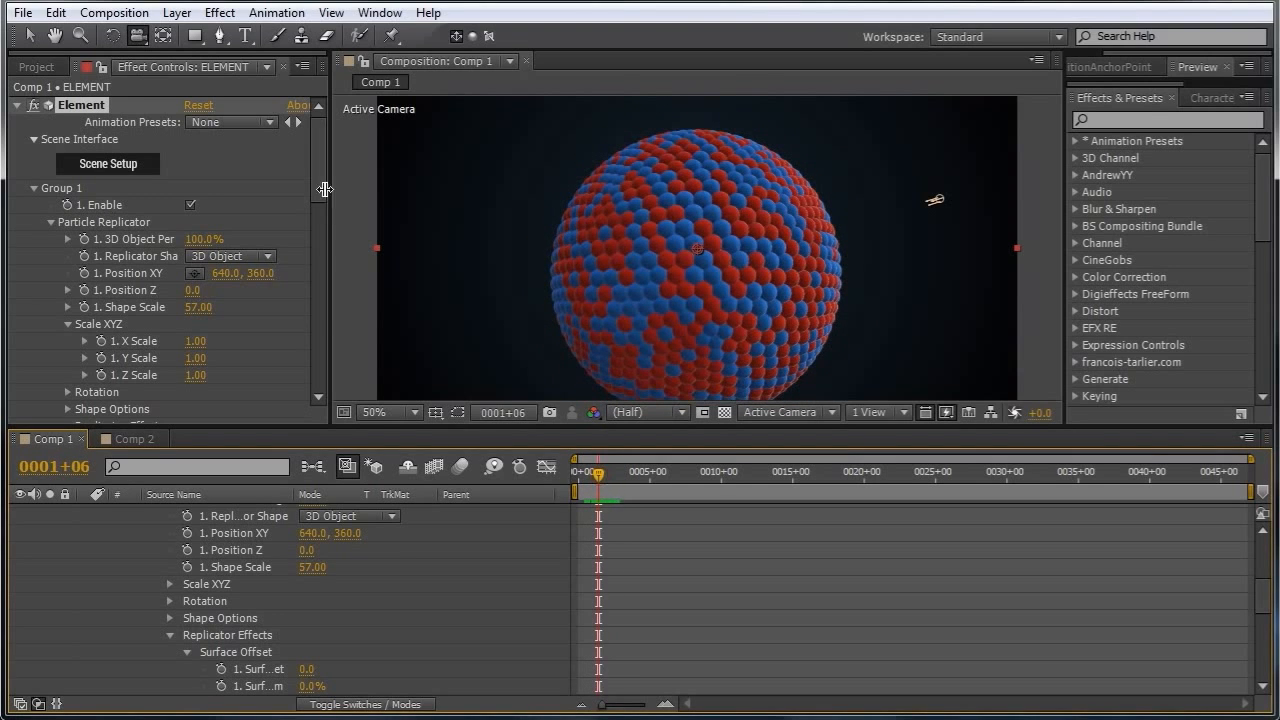
scroll(319, 179, down, 2)
drag(321, 183, 323, 316)
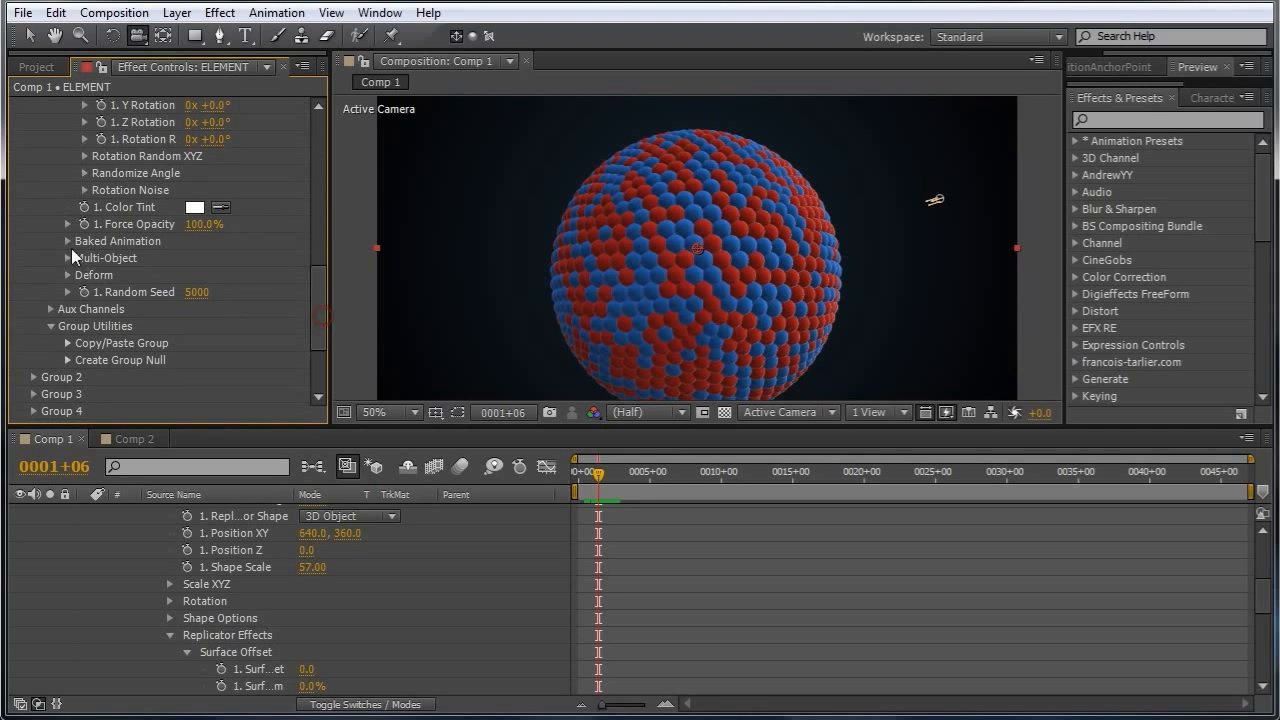
click(67, 241)
click(231, 259)
click(253, 323)
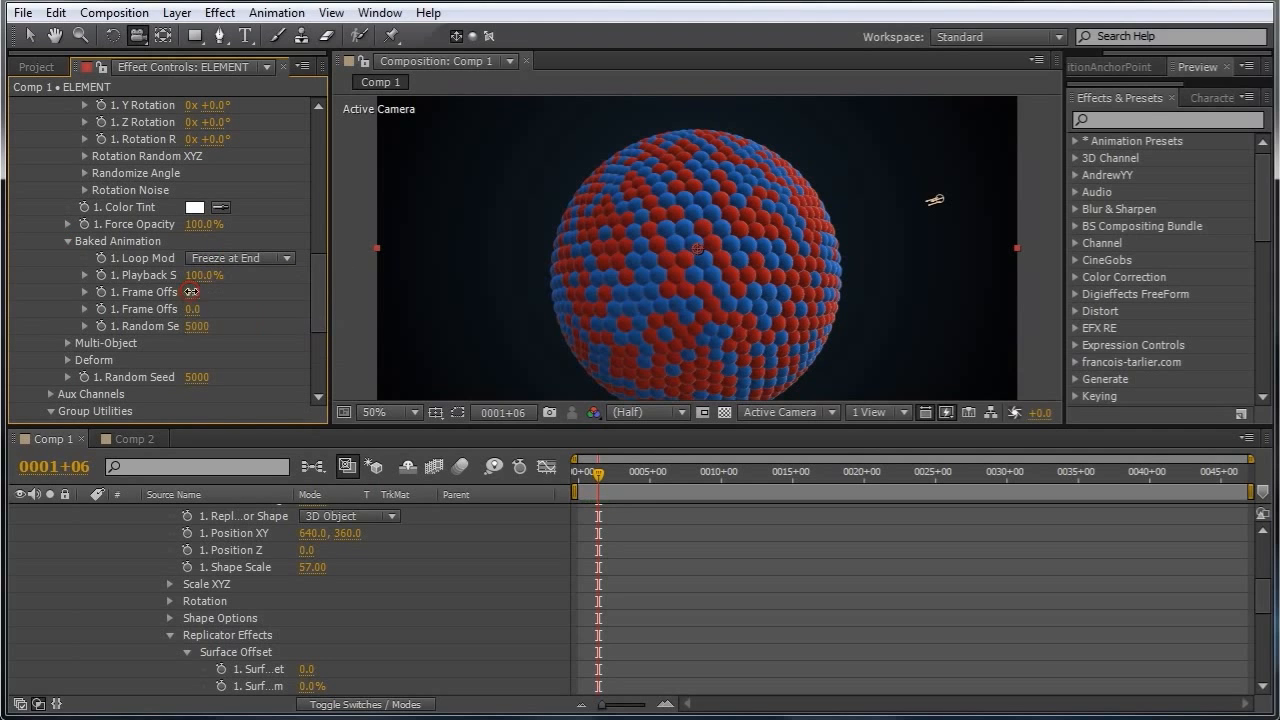
text(-50)
key(Return)
click(190, 309)
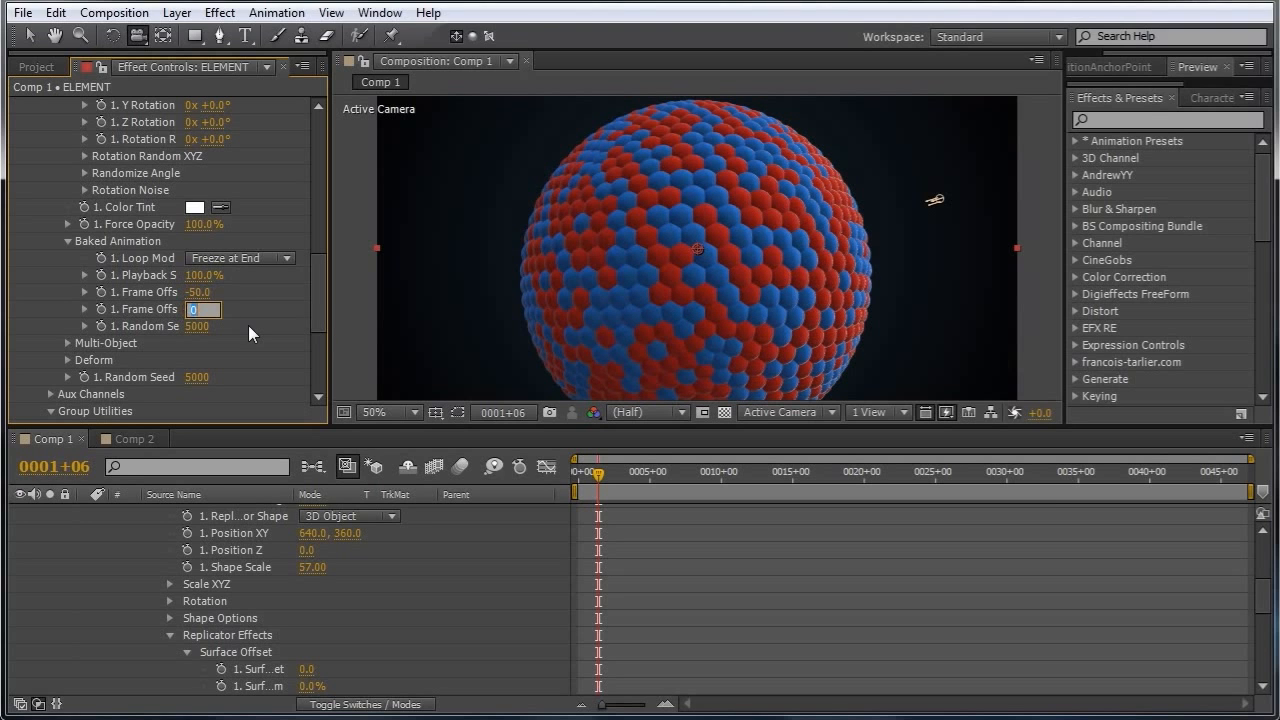
text(50)
key(Return)
Open the scene setup, reset the frame offset of both sphere models, and apply the scene.
drag(318, 294, 318, 160)
click(127, 164)
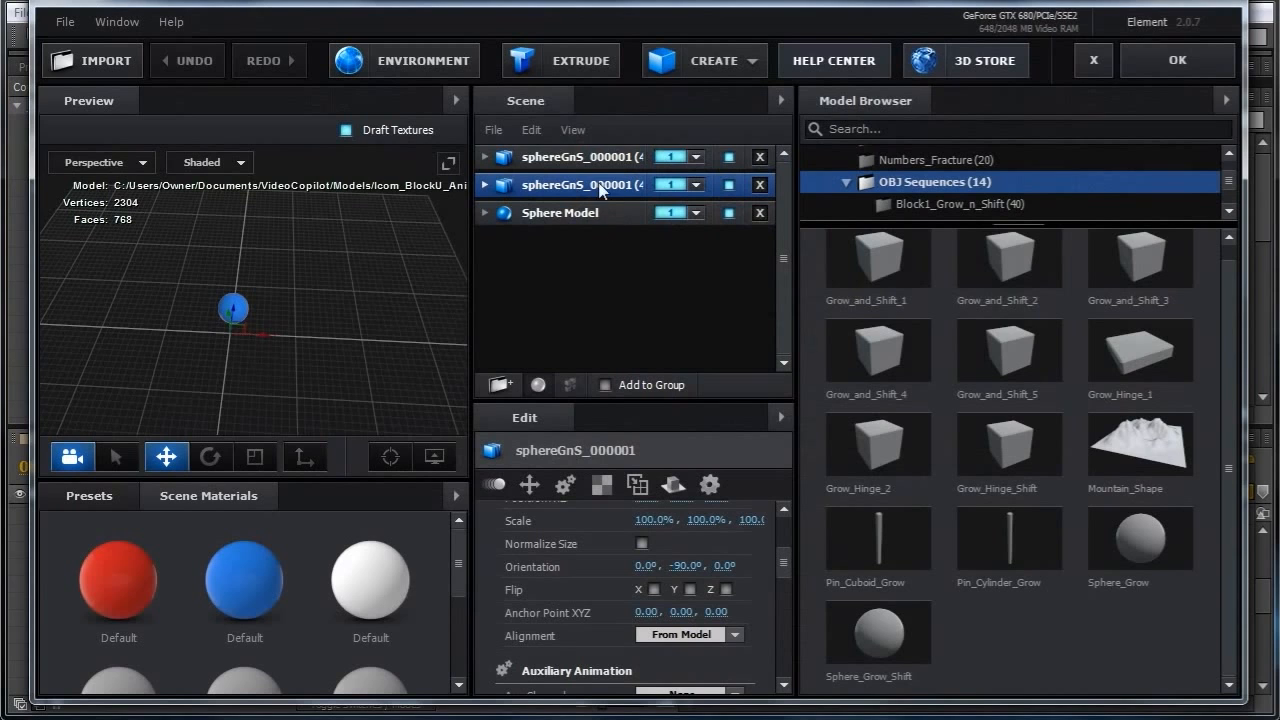
drag(785, 566, 786, 540)
right_click(641, 578)
click(690, 668)
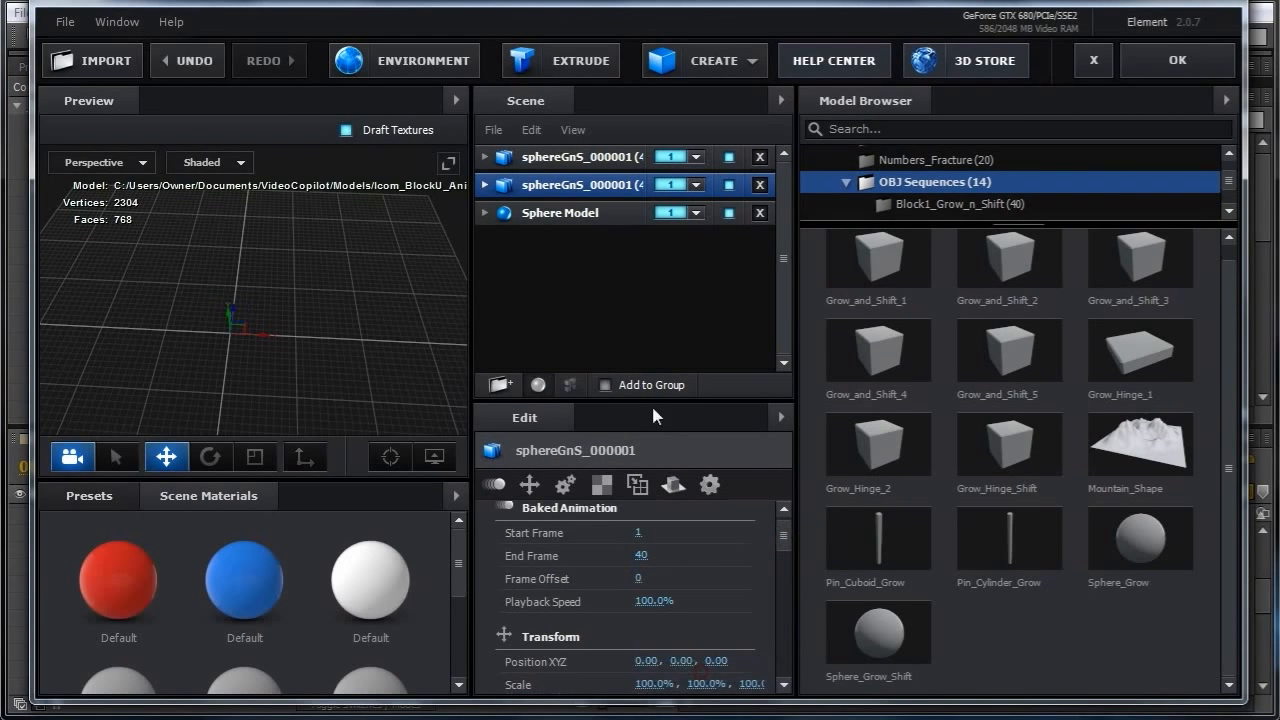
click(574, 157)
right_click(641, 579)
click(712, 674)
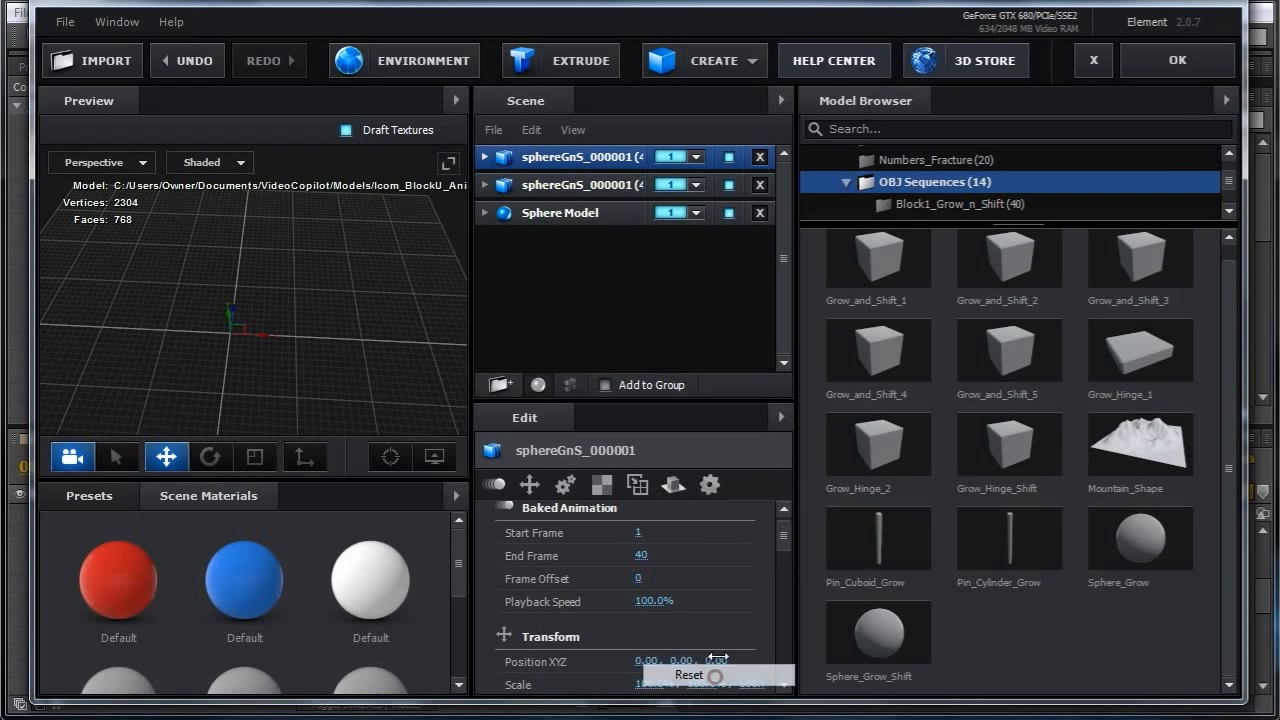
click(1177, 60)
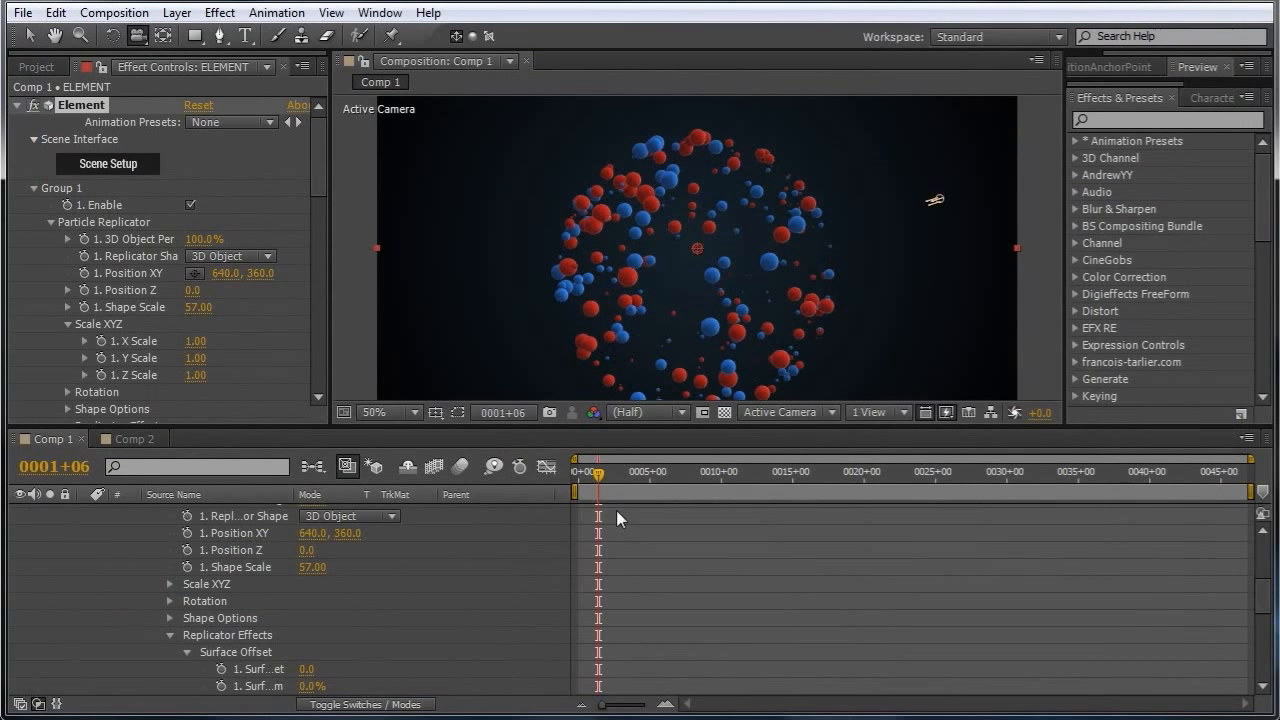
Play back the animation from the start of the timeline.
drag(597, 477, 566, 475)
key(space)
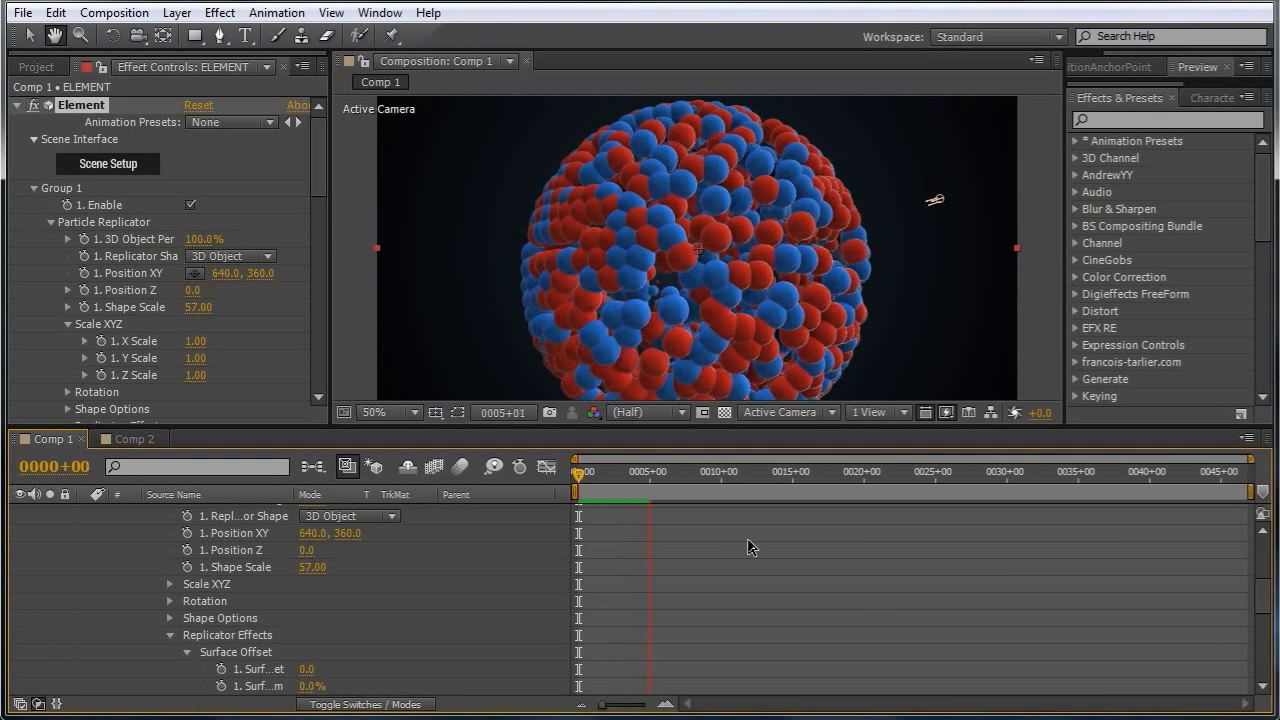
click(573, 475)
key(space)
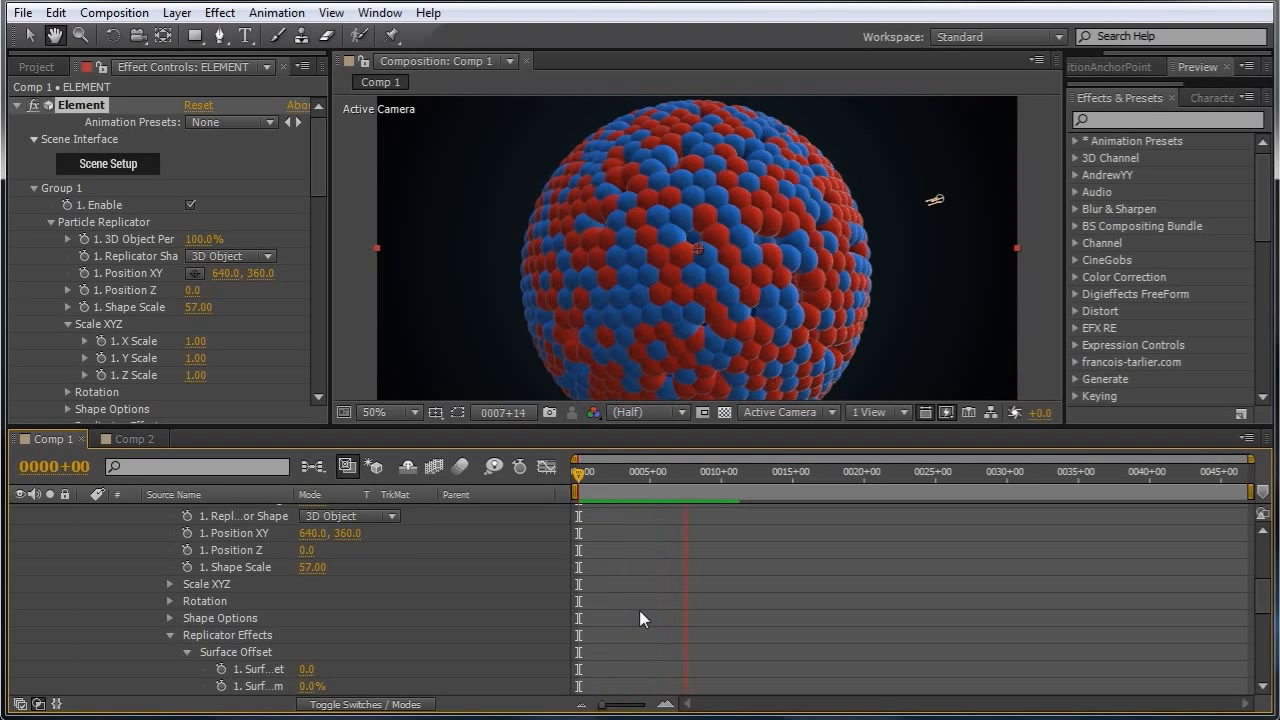
key(space)
click(581, 477)
key(space)
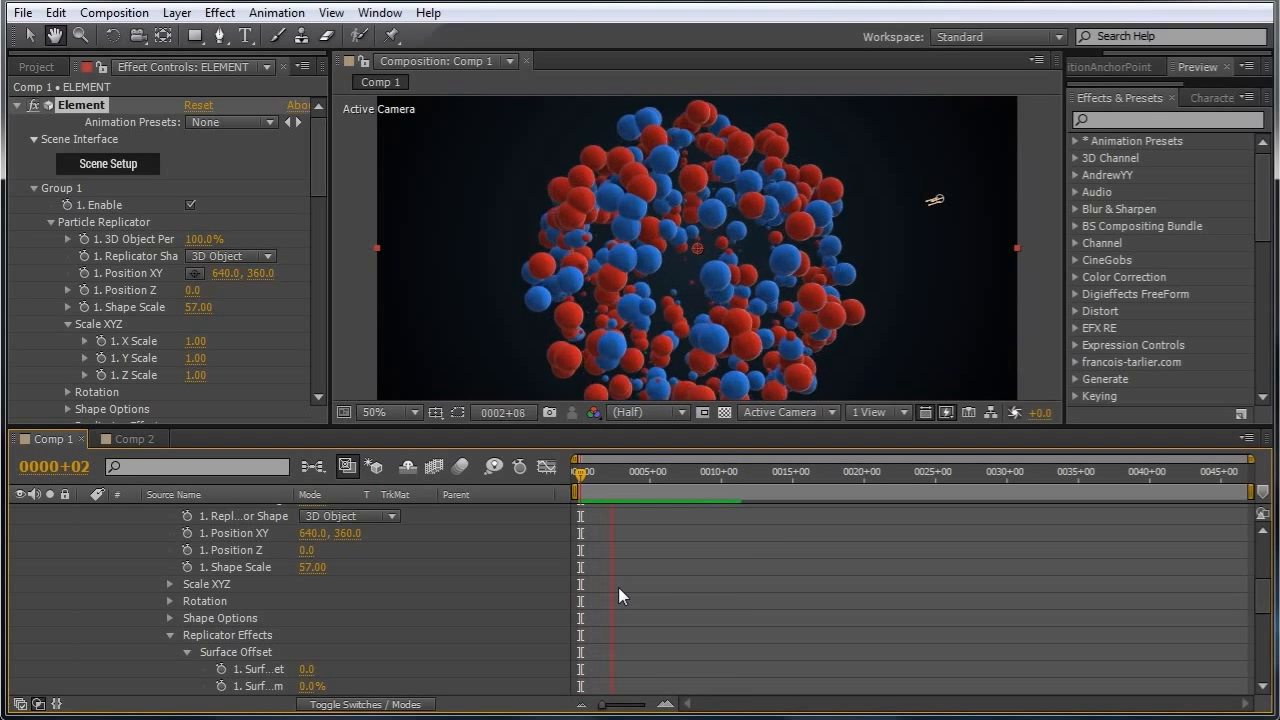